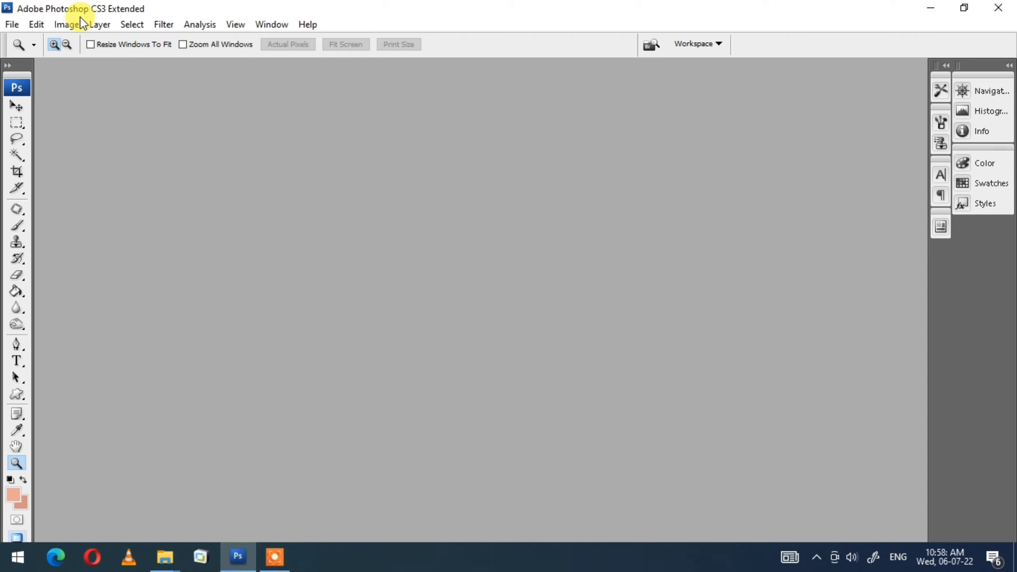
Create a new blank white document using the Default Photoshop Size preset
click(16, 22)
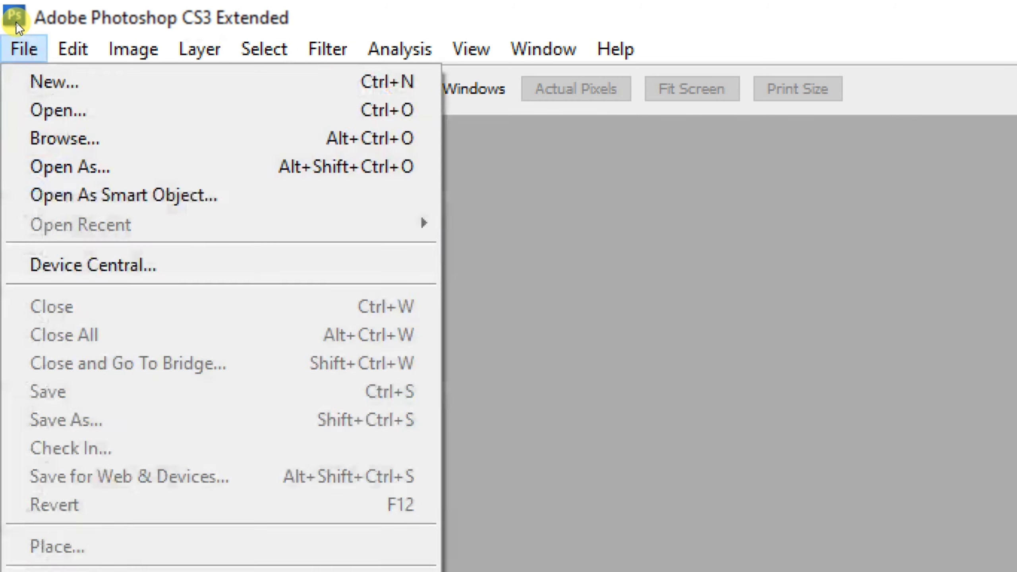
click(25, 44)
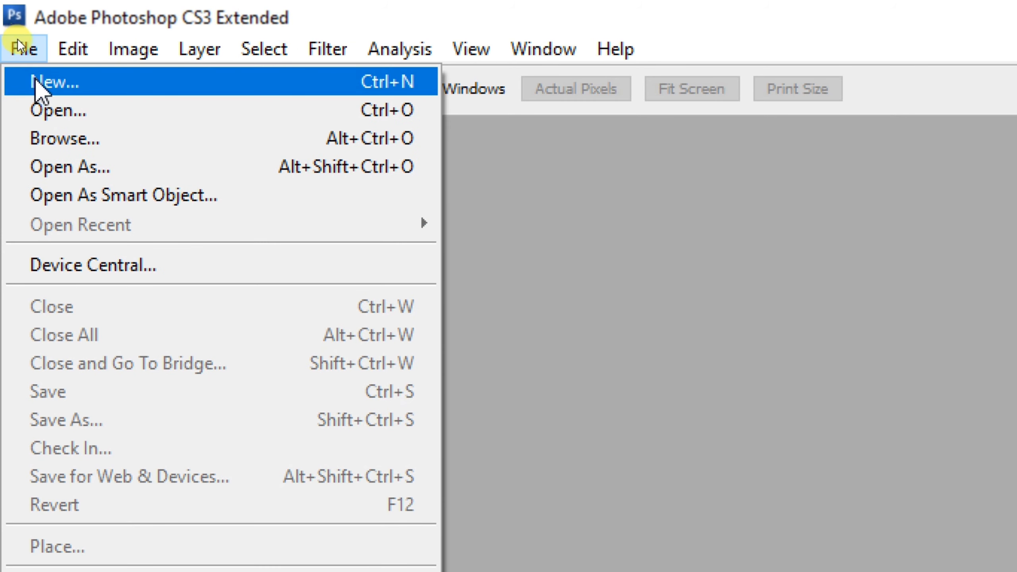
click(39, 82)
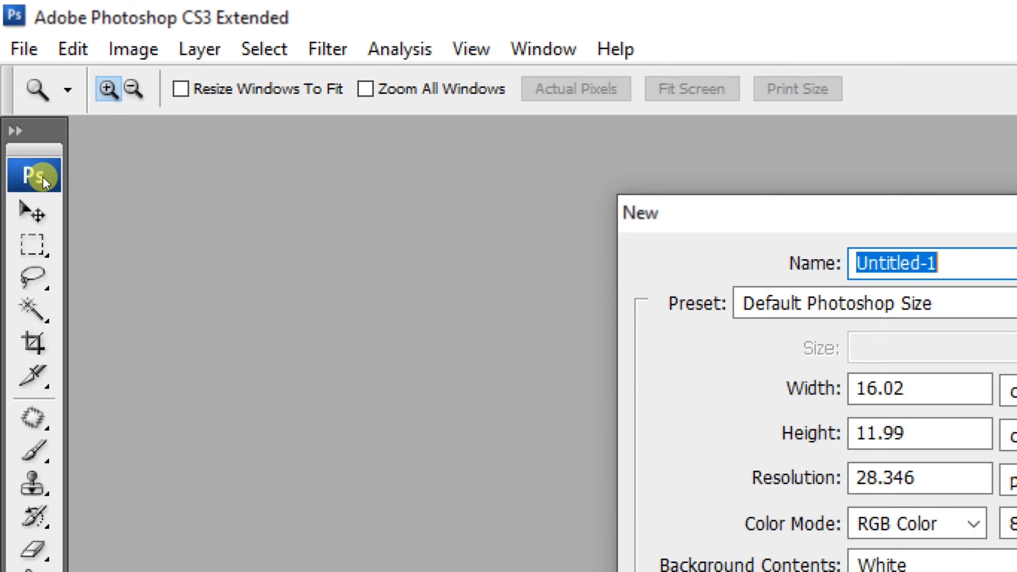
key(Return)
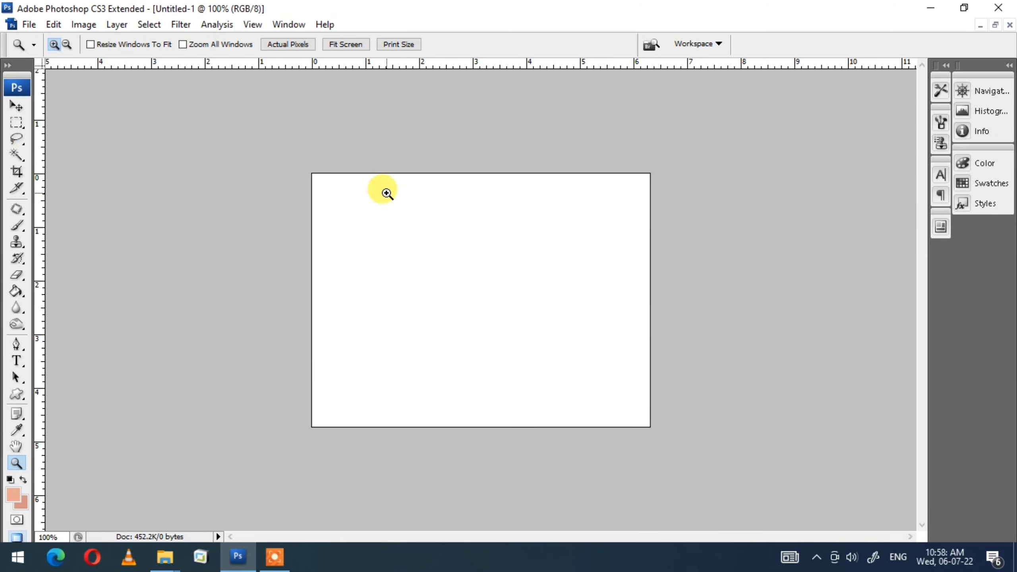
Resize the image to 18 × 12 inches at 200 pixels/cm and fit it on screen
right_click(384, 203)
click(401, 212)
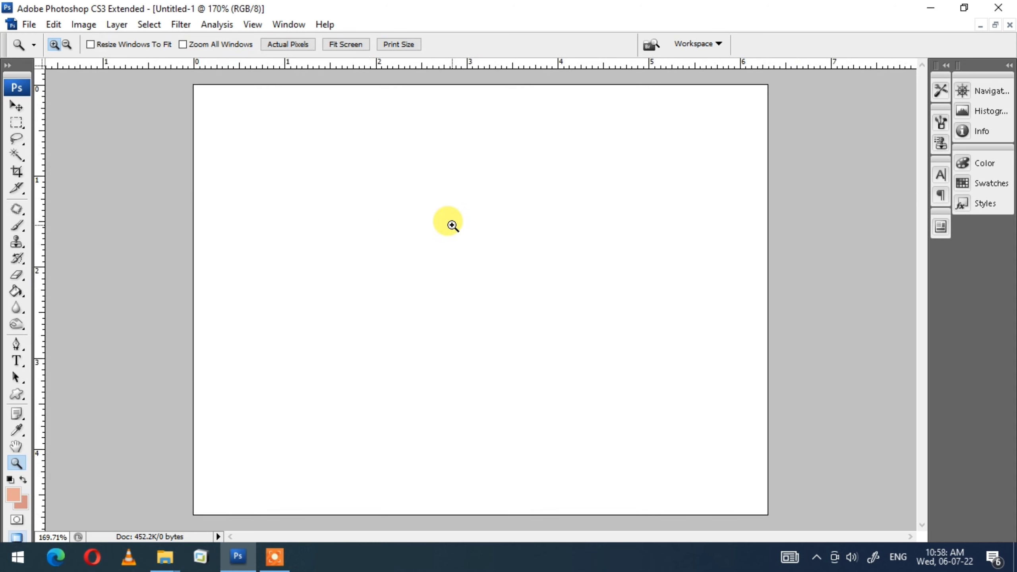
key(alt)
key(i)
key(i)
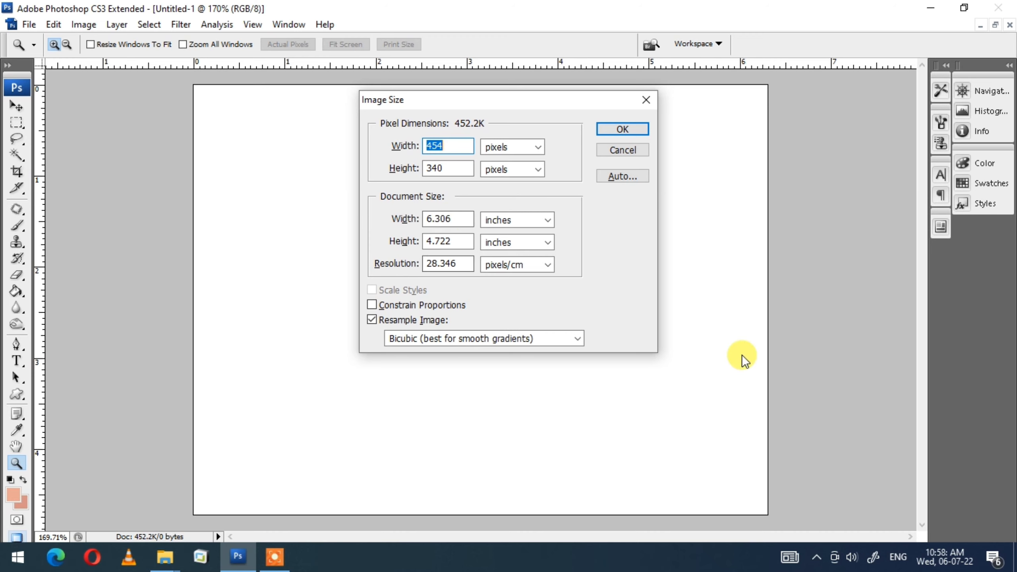
key(Tab)
key(Tab)
key(Tab)
key(Tab)
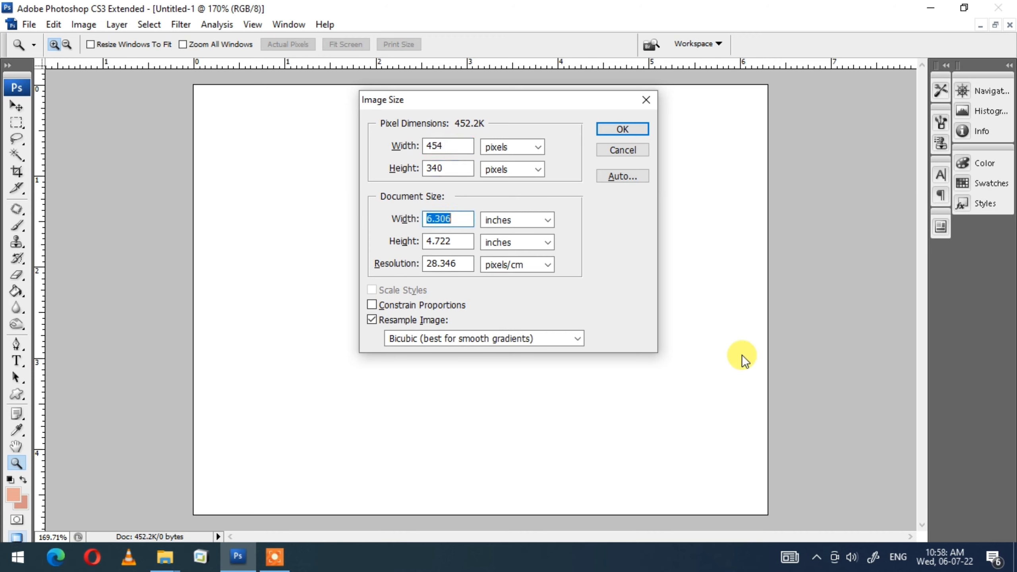
text(18)
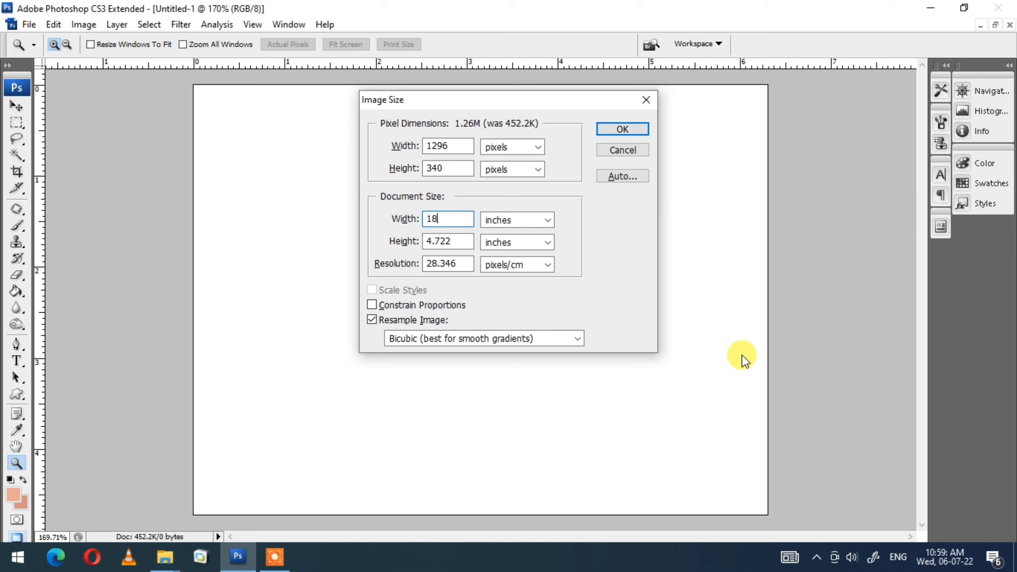
key(Tab)
text(12)
key(Tab)
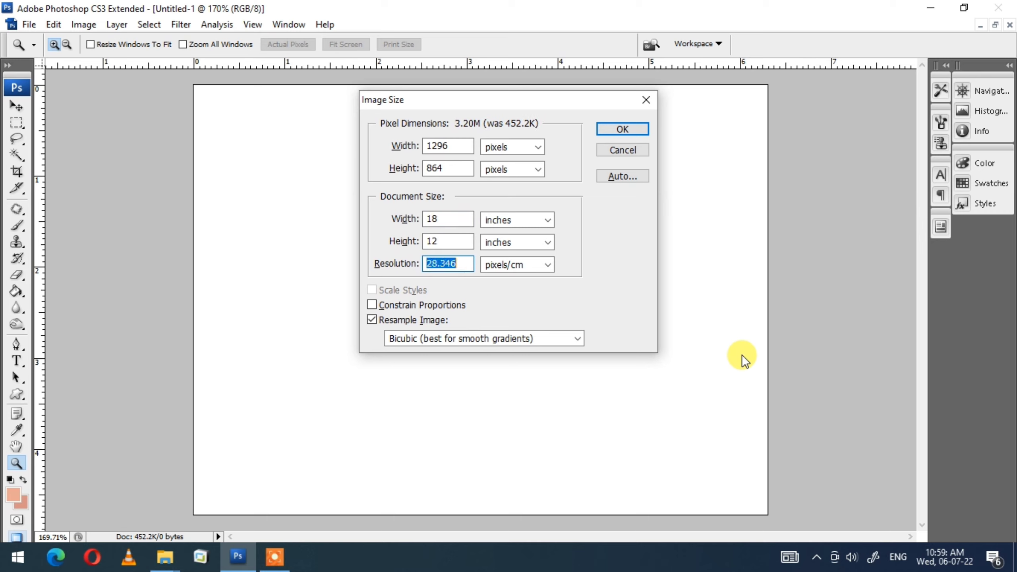
text(200)
key(Return)
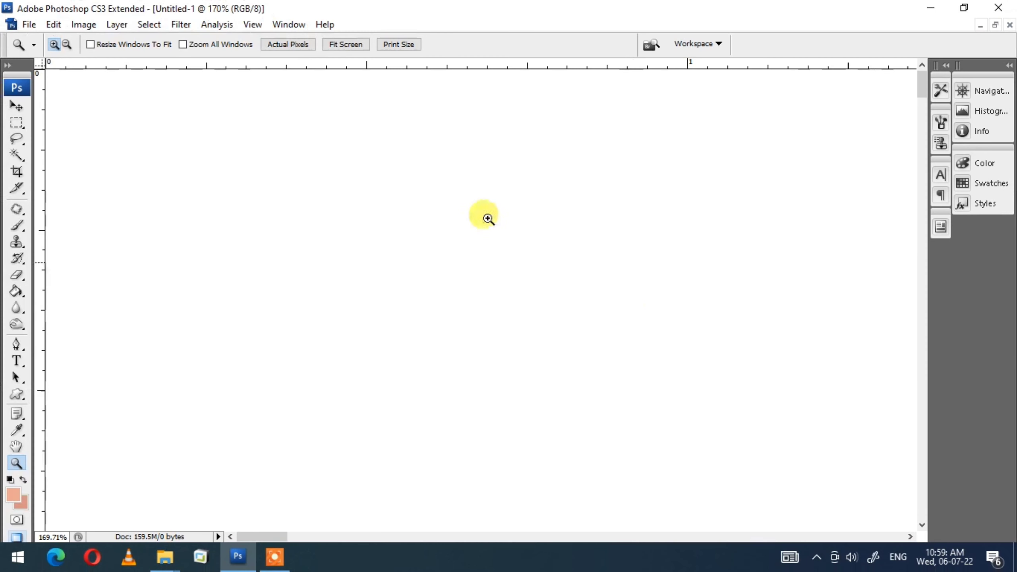
right_click(470, 204)
click(496, 213)
Rotate the canvas 90° clockwise into portrait and zoom out to see the whole page
key(v)
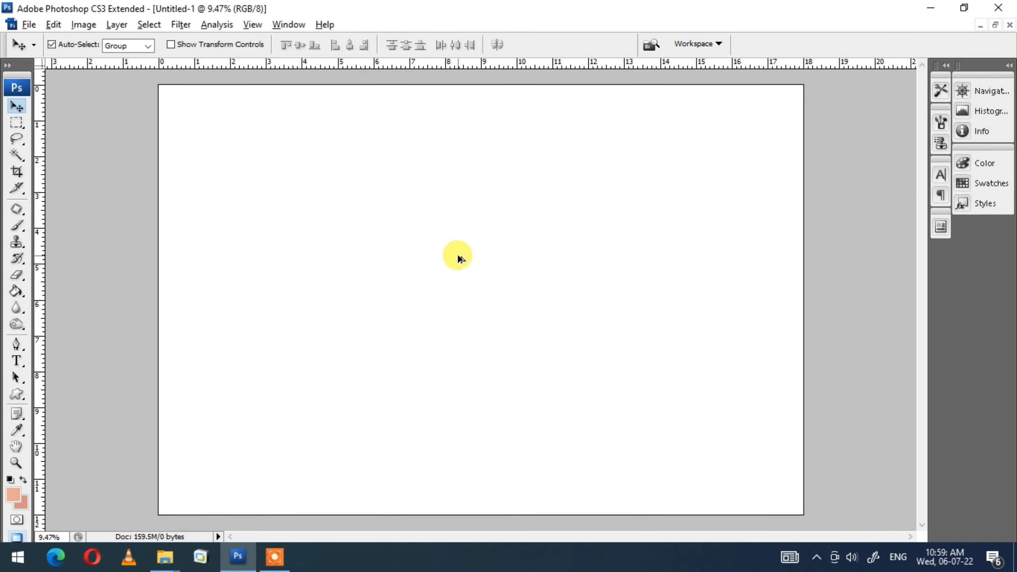
key(alt+i)
key(e)
key(Down)
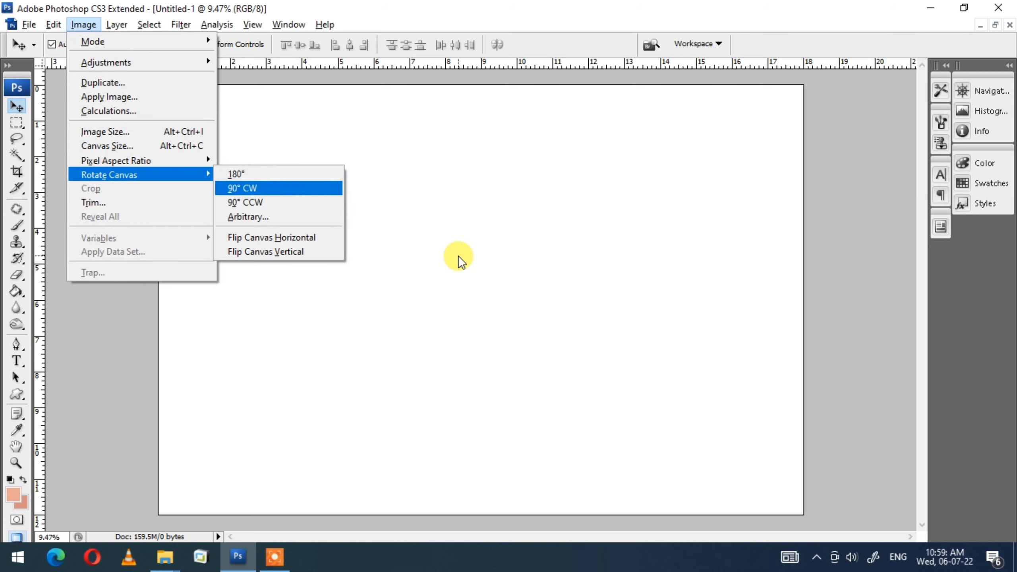
key(Return)
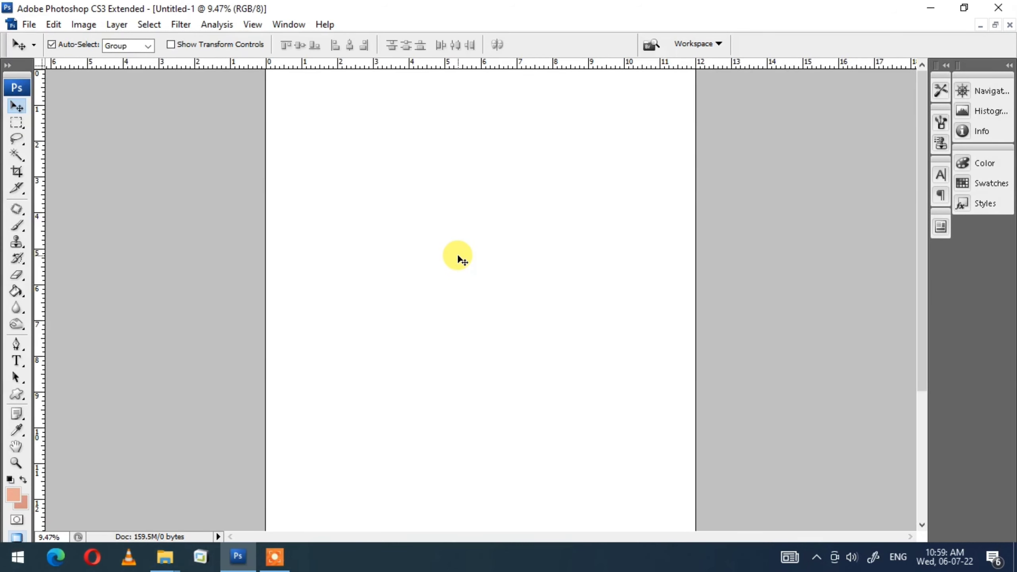
alt+click(456, 256)
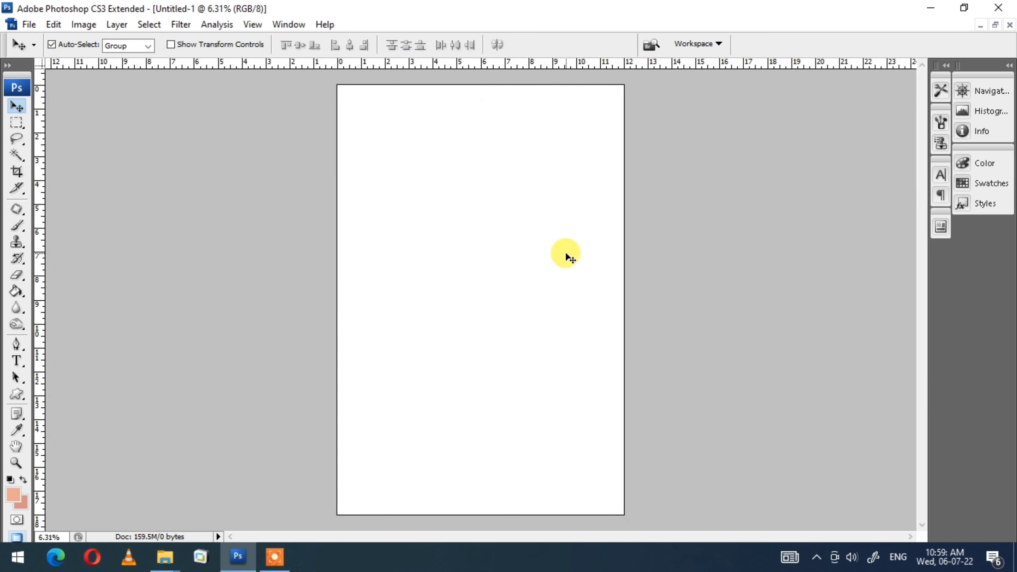
key(Tab)
key(Tab)
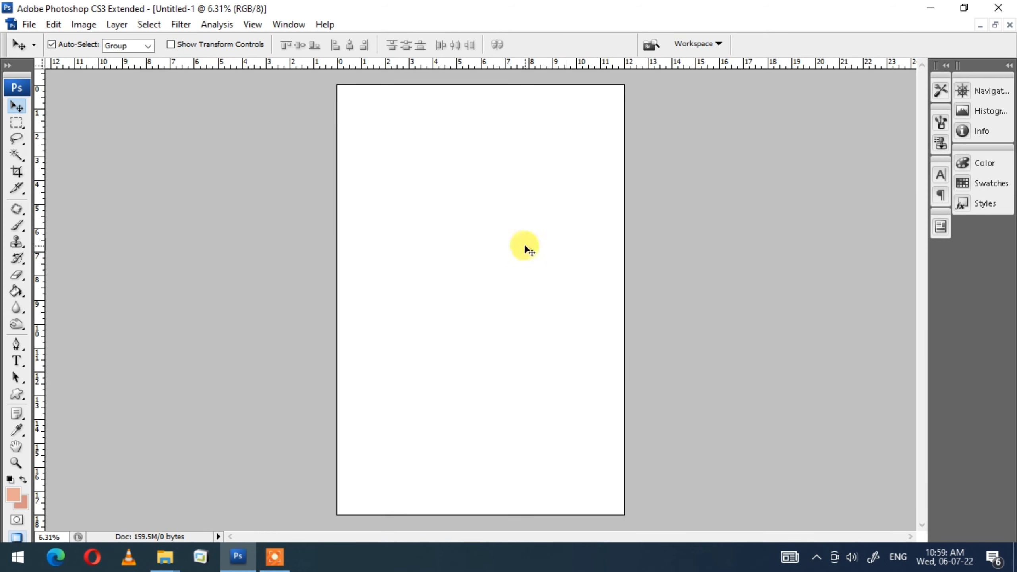
key(u)
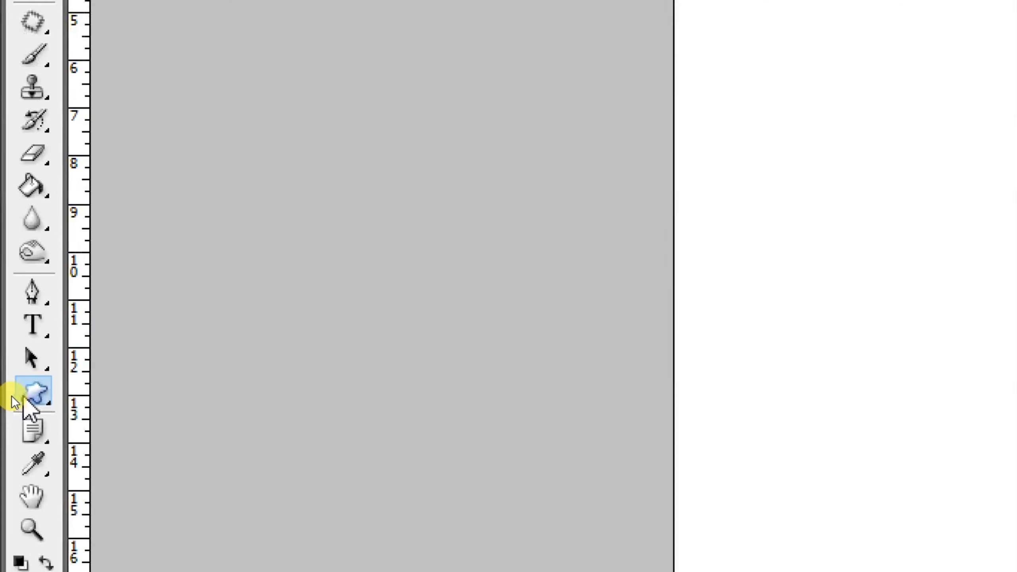
Choose the Custom Shape tool with the Diamond Card shape
right_click(13, 396)
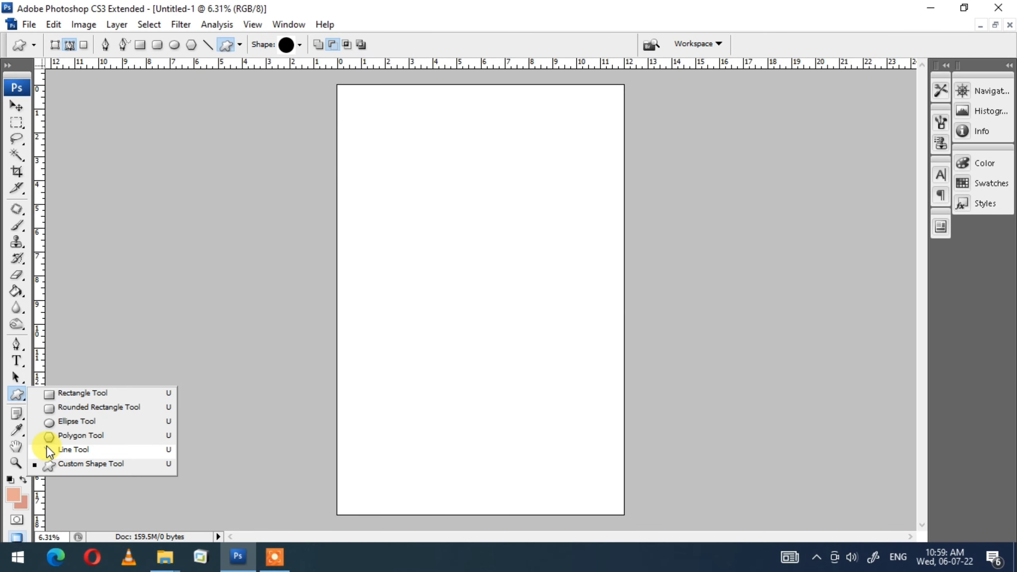
click(299, 45)
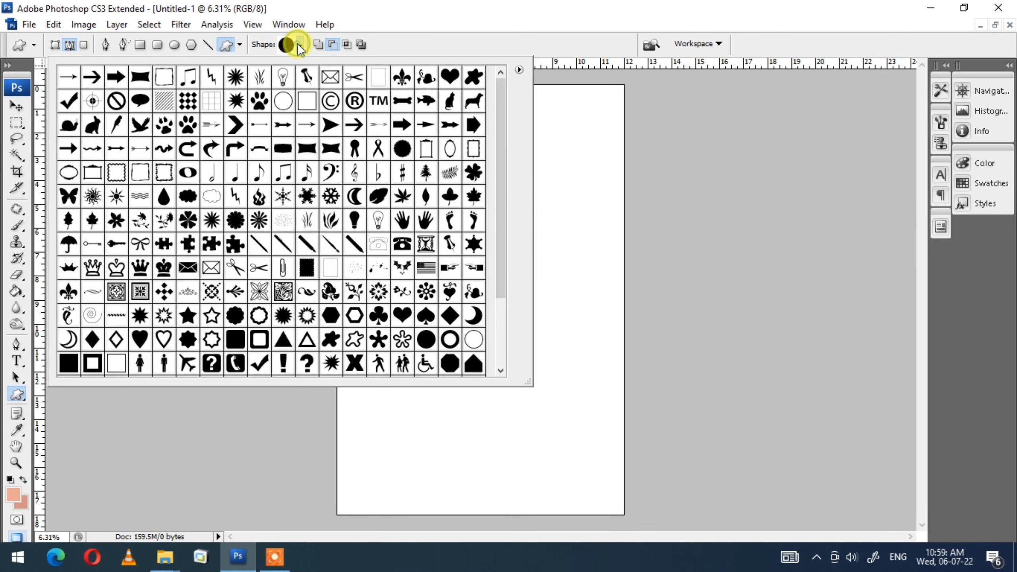
scroll(295, 205, down, 1)
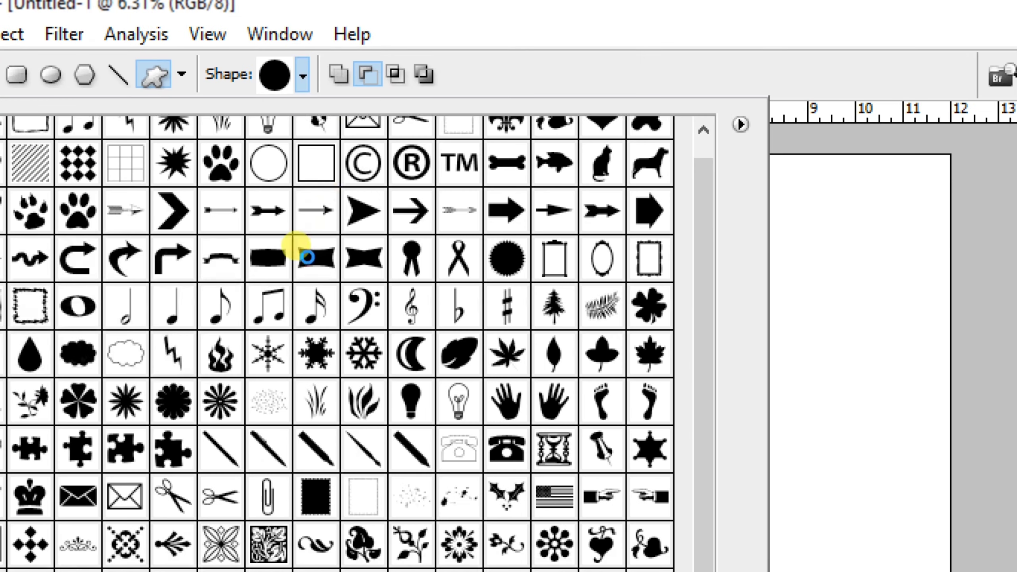
scroll(308, 263, down, 3)
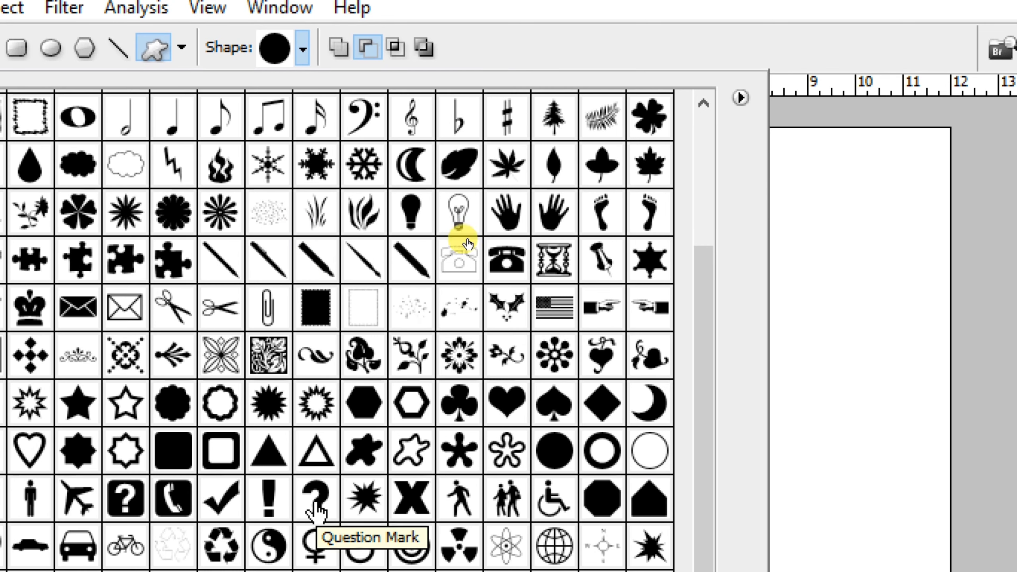
click(609, 413)
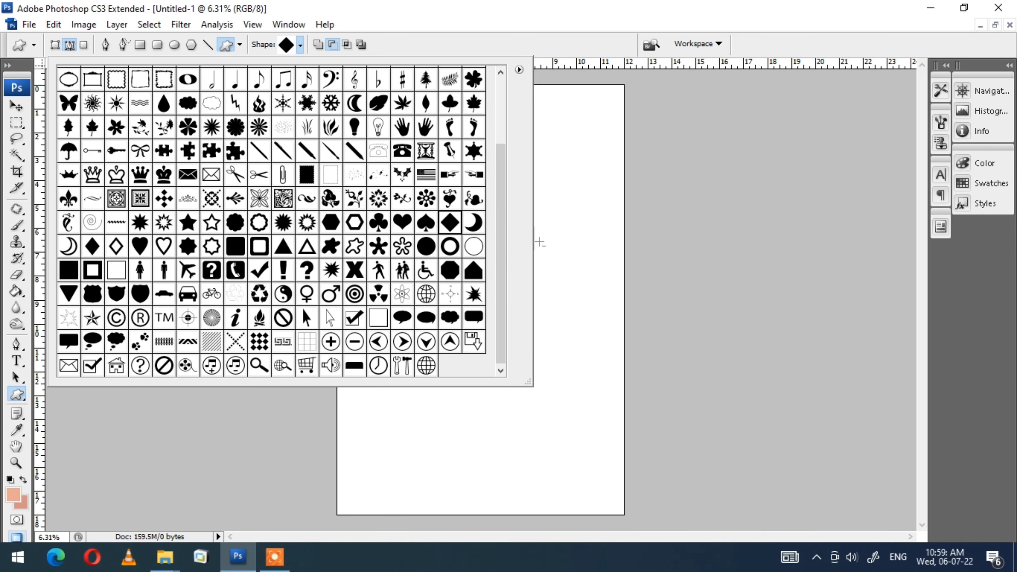
click(540, 243)
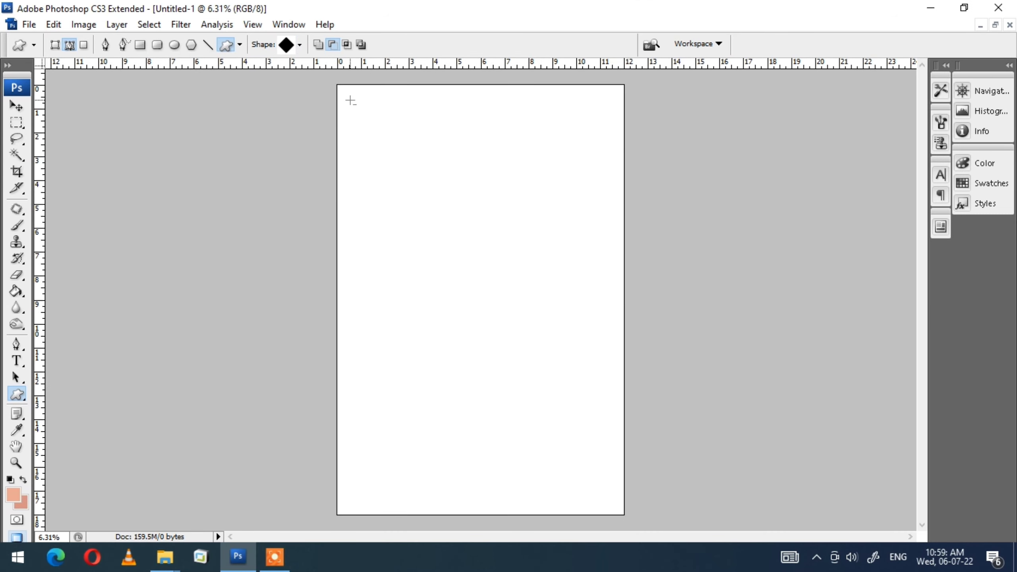
Draw a trial diamond near the top-left, load it as a selection, then deselect
drag(351, 100, 433, 187)
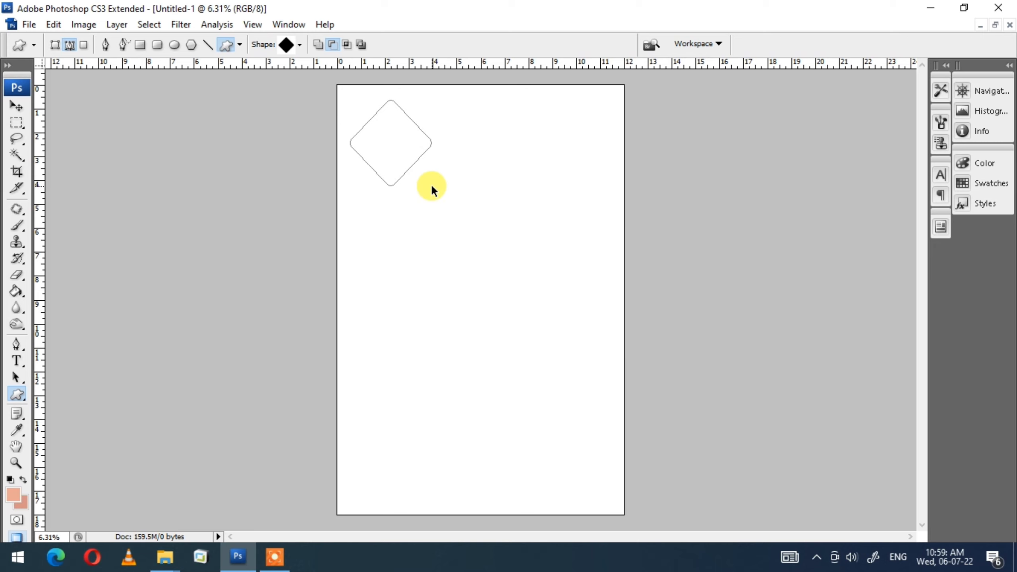
key(ctrl+Return)
key(ctrl+d)
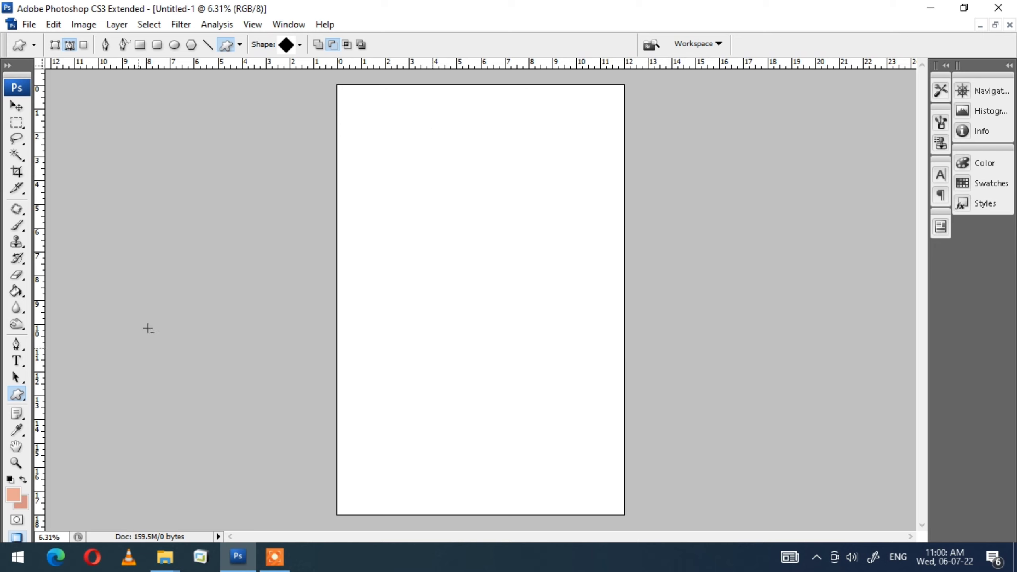
Fill the canvas with peach and make a rounded diamond selection near the top-left
key(v)
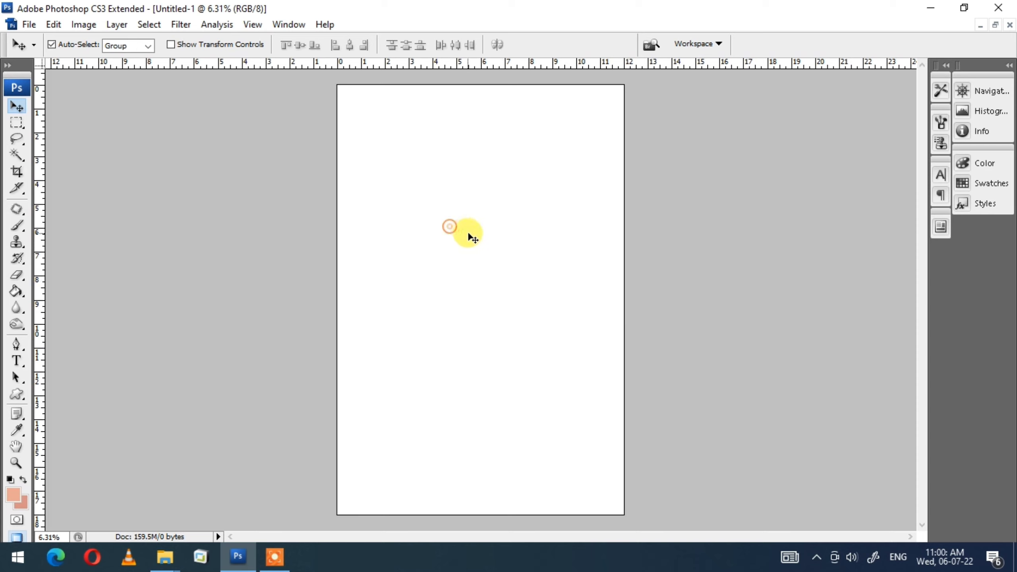
key(alt+BackSpace)
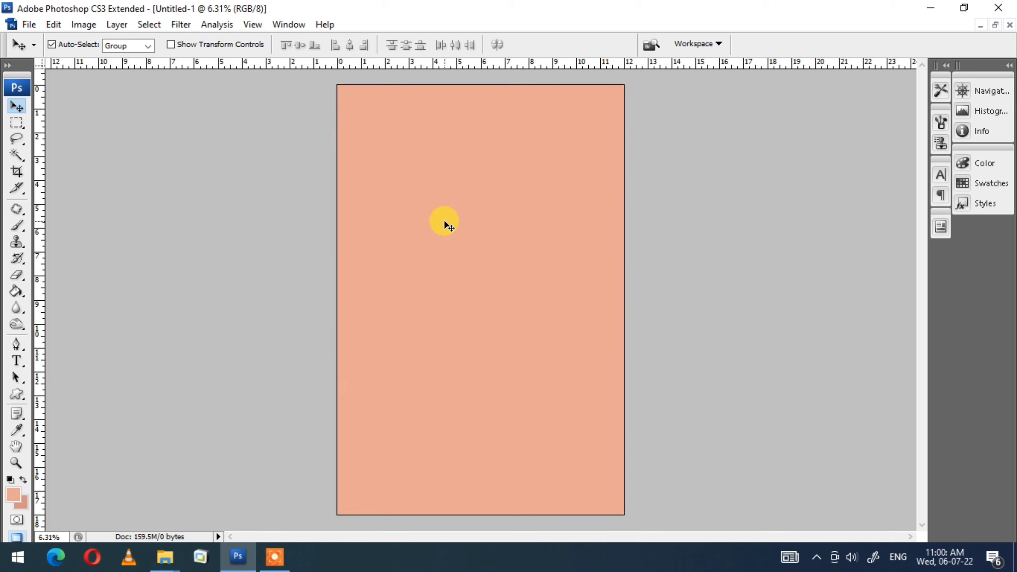
key(u)
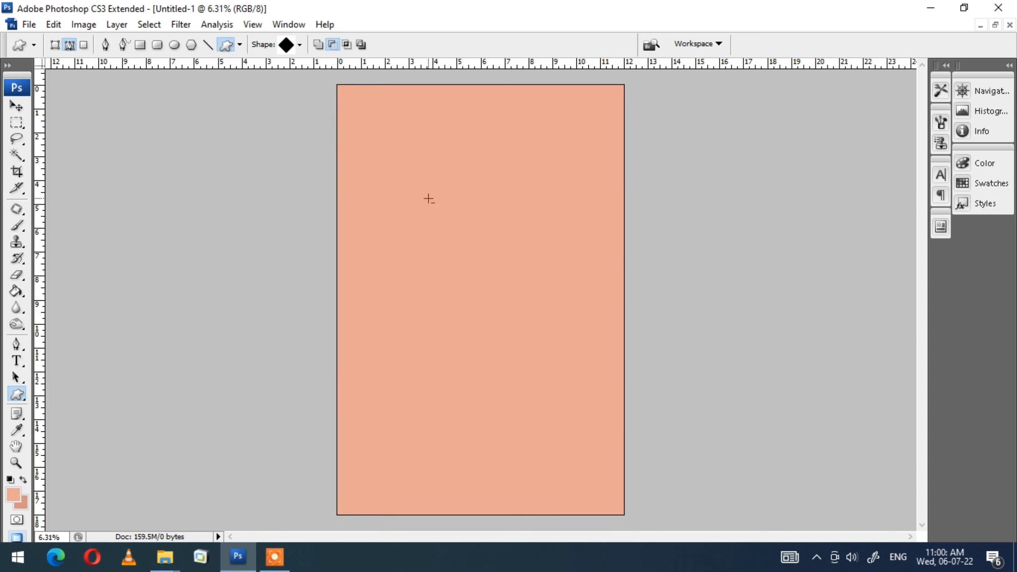
drag(348, 97, 452, 199)
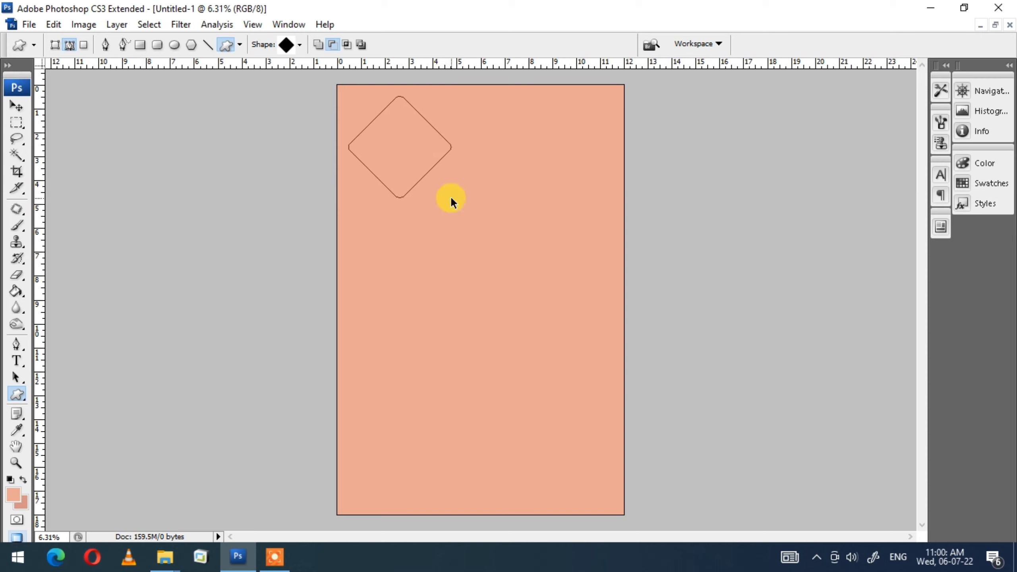
key(ctrl+Return)
Fill the diamond on a new Layer 1, darken it to black with Lightness -100, and deselect
key(ctrl+shift+n)
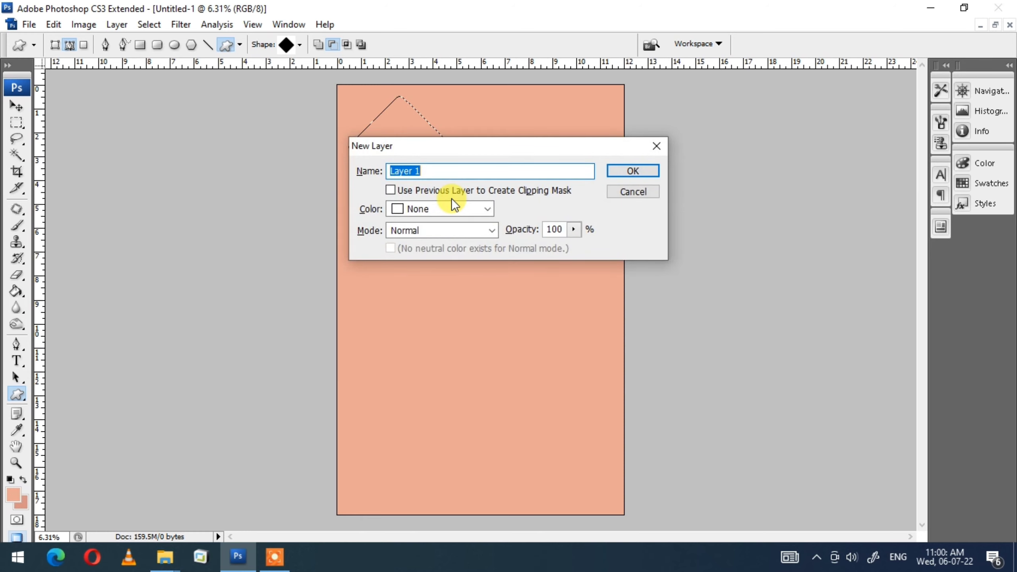
key(Return)
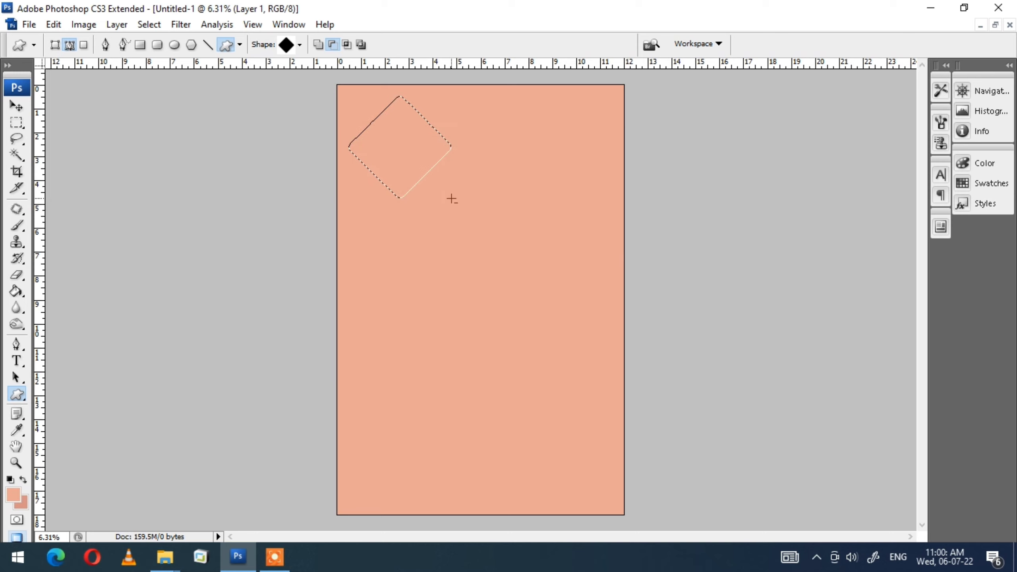
key(alt+BackSpace)
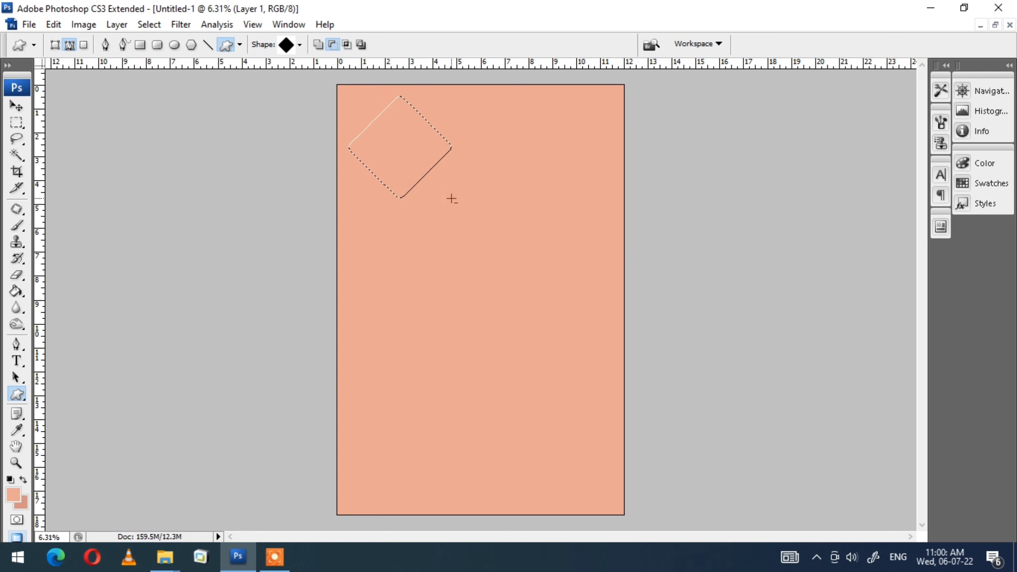
key(ctrl+u)
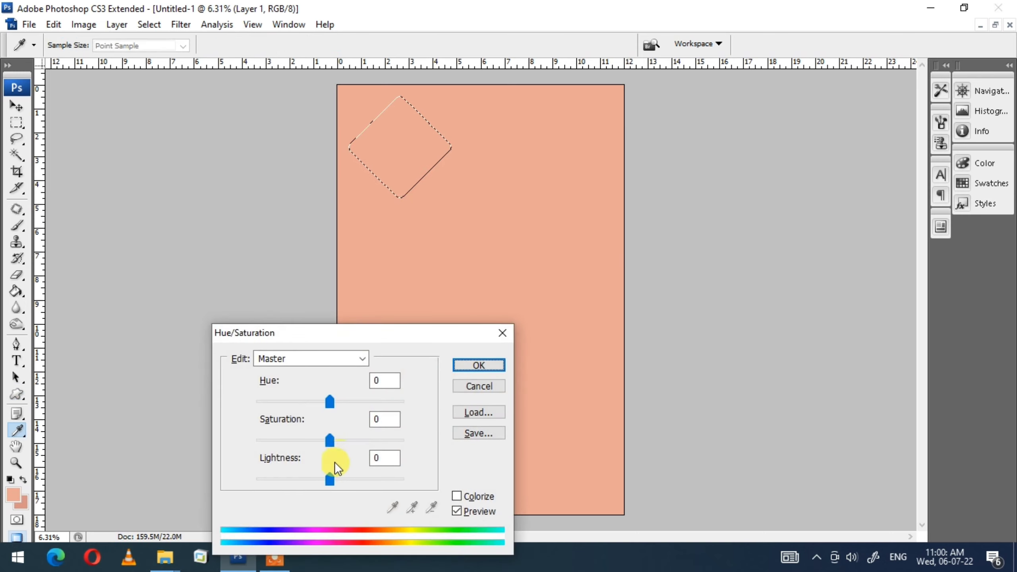
drag(330, 478, 199, 490)
key(Return)
key(u)
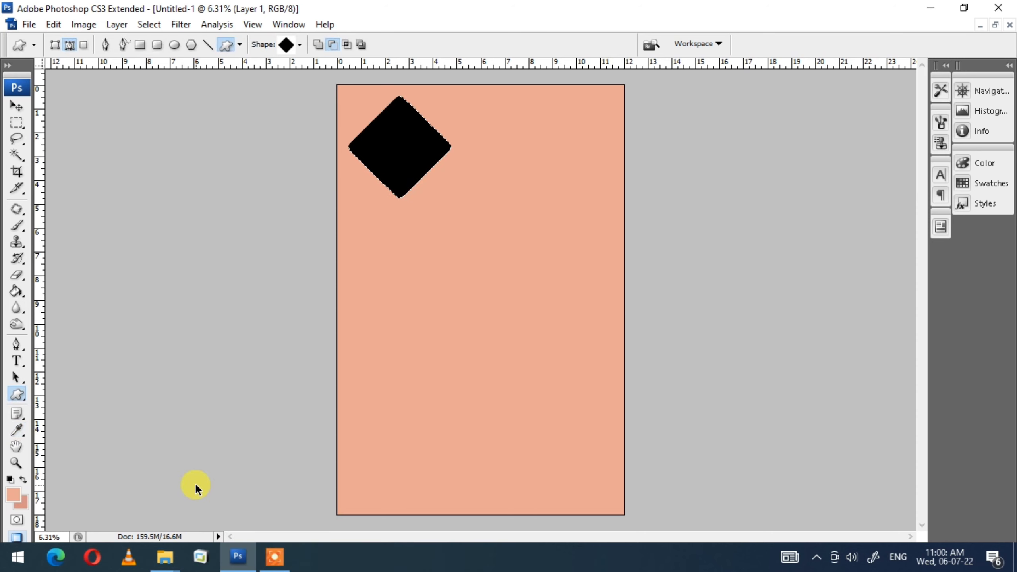
key(ctrl+d)
key(v)
key(z)
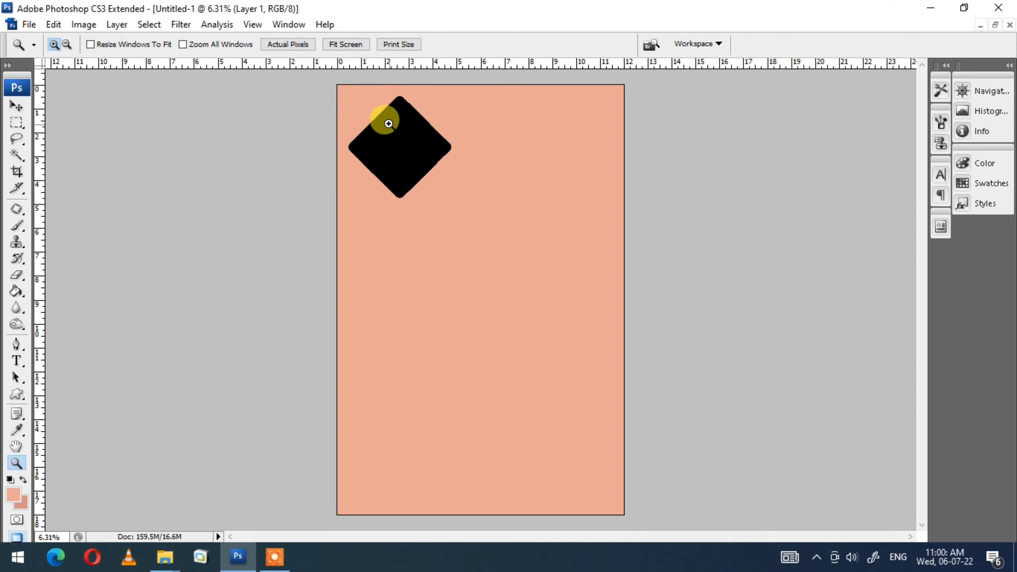
key(v)
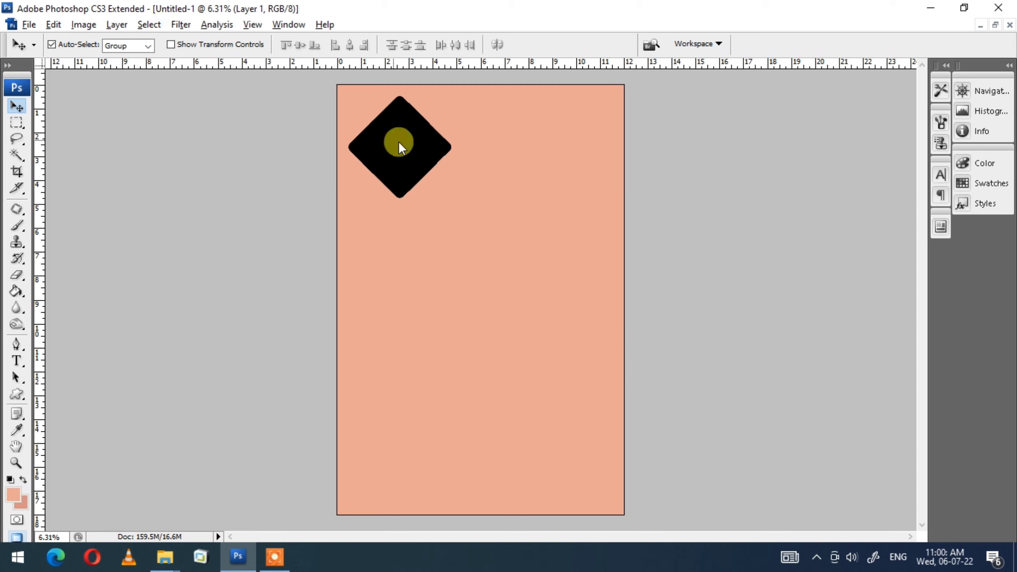
click(120, 25)
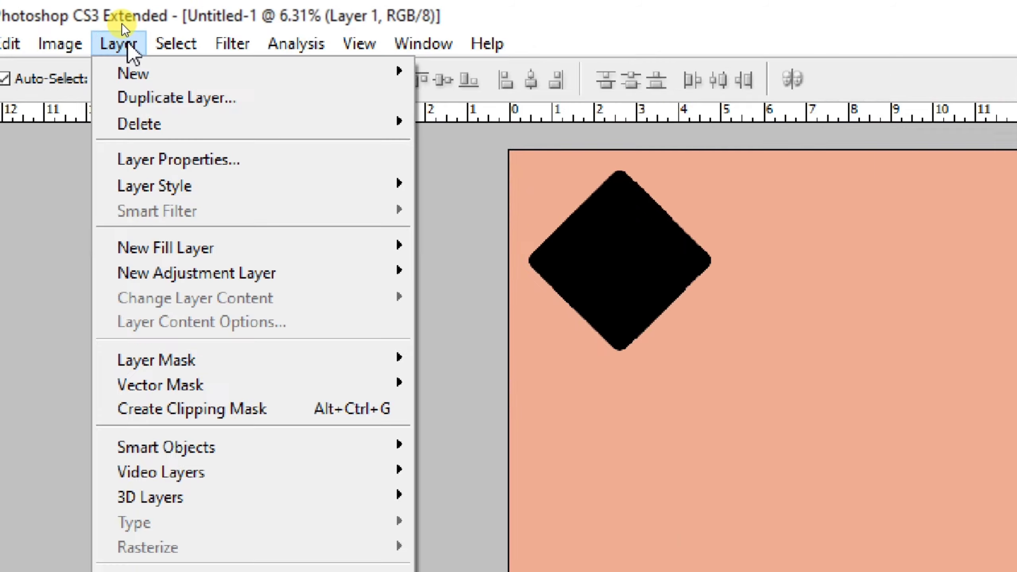
mouse_move(159, 209)
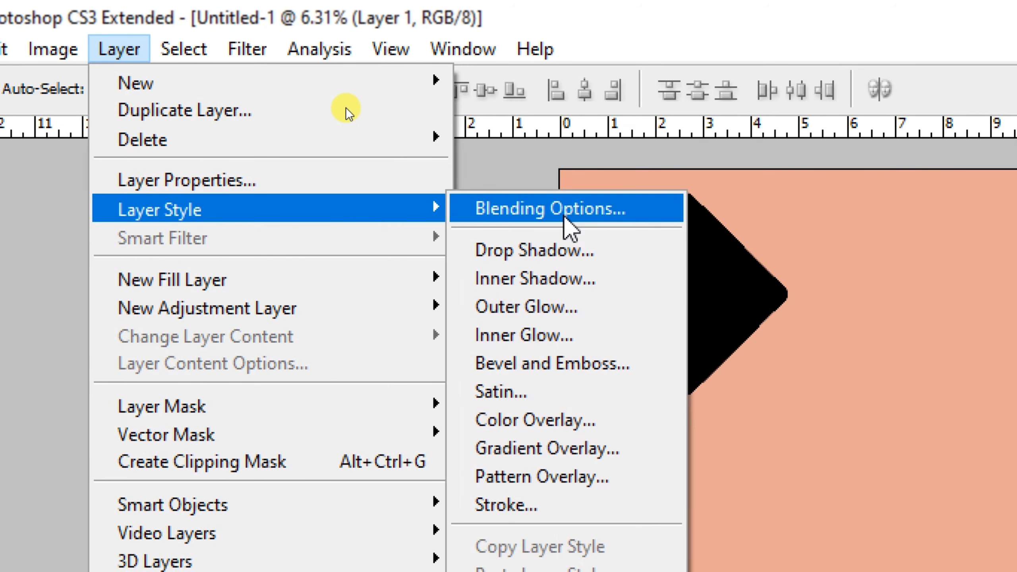
Give the diamond a white 9 px Stroke style and move it slightly lower
click(520, 489)
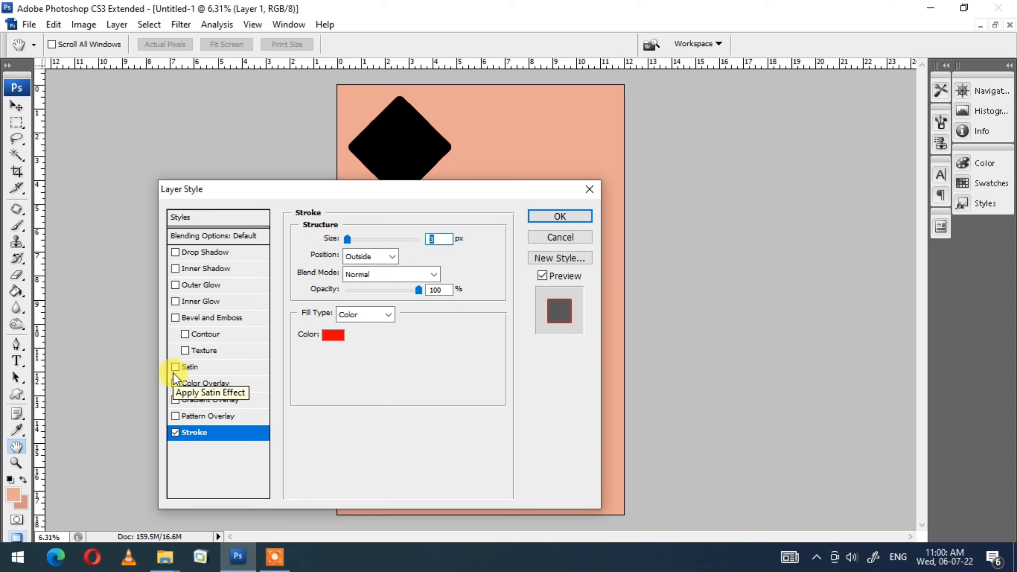
drag(383, 184, 716, 178)
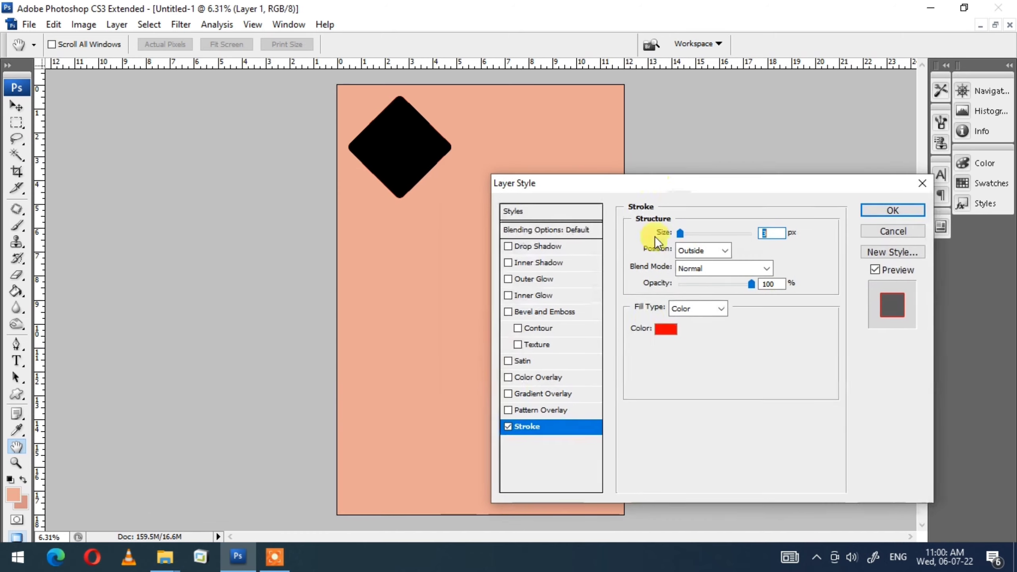
click(665, 329)
drag(234, 372, 208, 349)
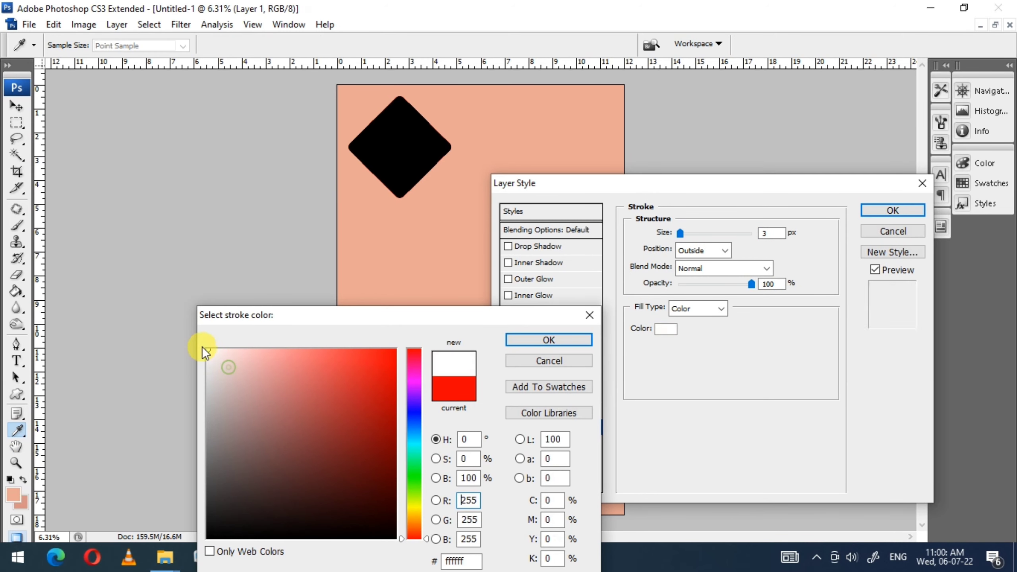
click(521, 339)
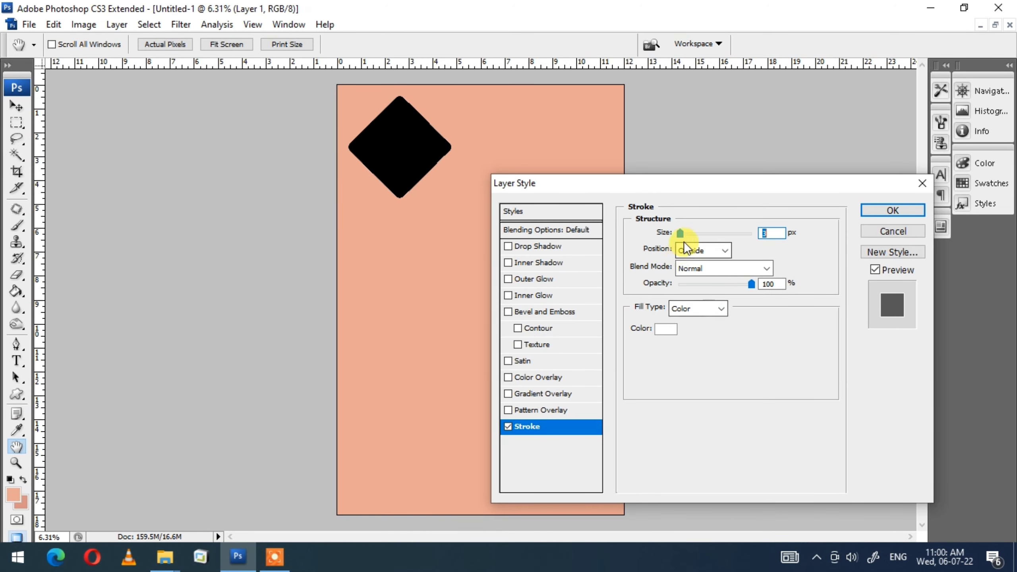
drag(680, 232, 690, 234)
key(Return)
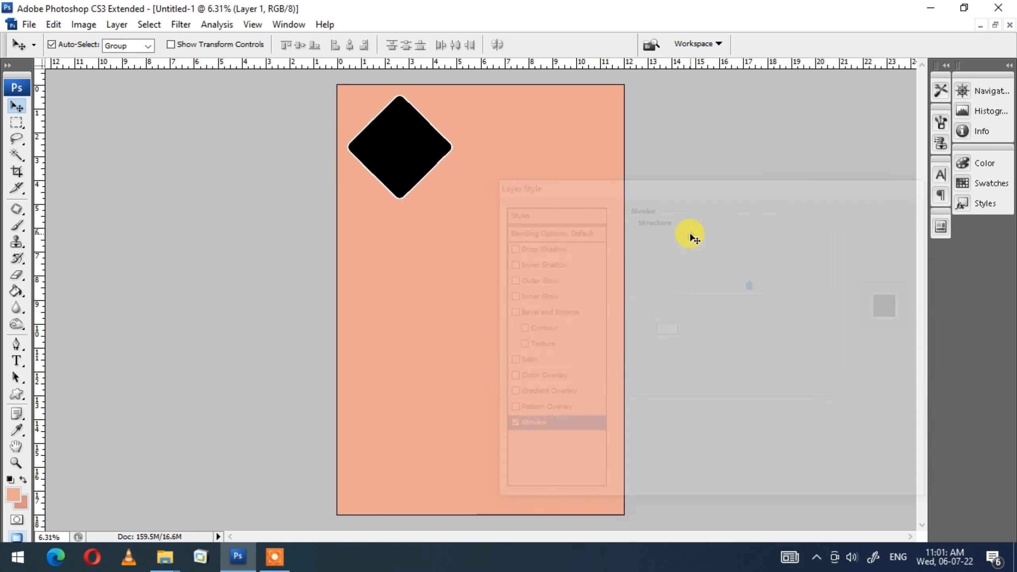
mouse_move(430, 159)
mouse_down()
mouse_move(430, 179)
mouse_move(420, 167)
mouse_up()
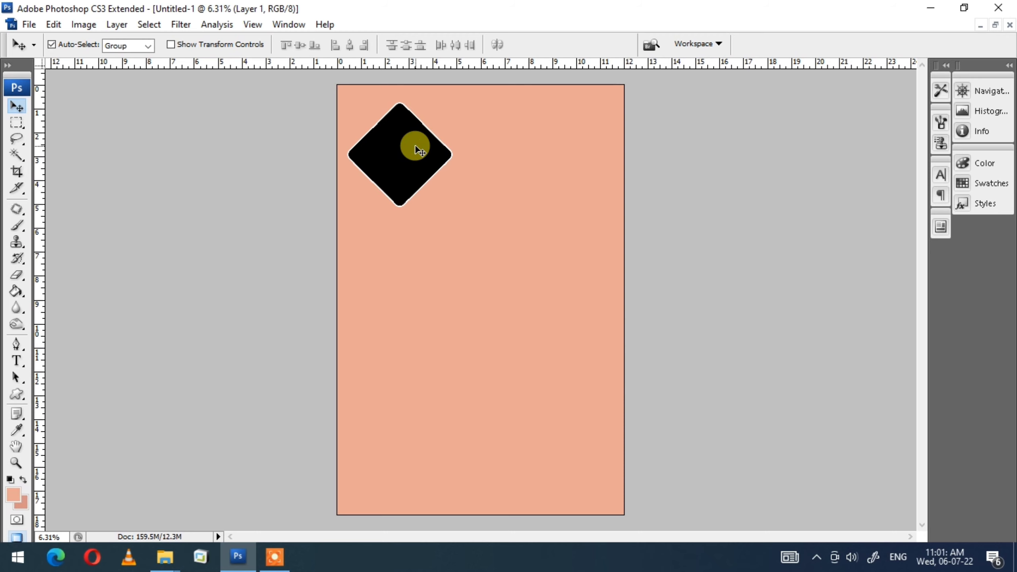
key(F7)
Duplicate Layer 1, scale the copy to about 108%, and move it below the original
right_click(804, 148)
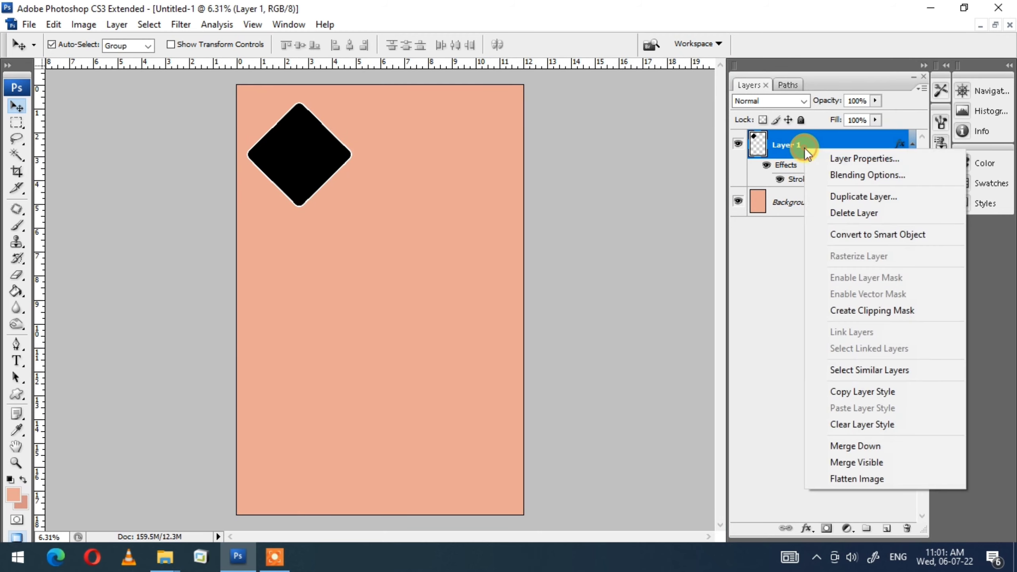
click(845, 198)
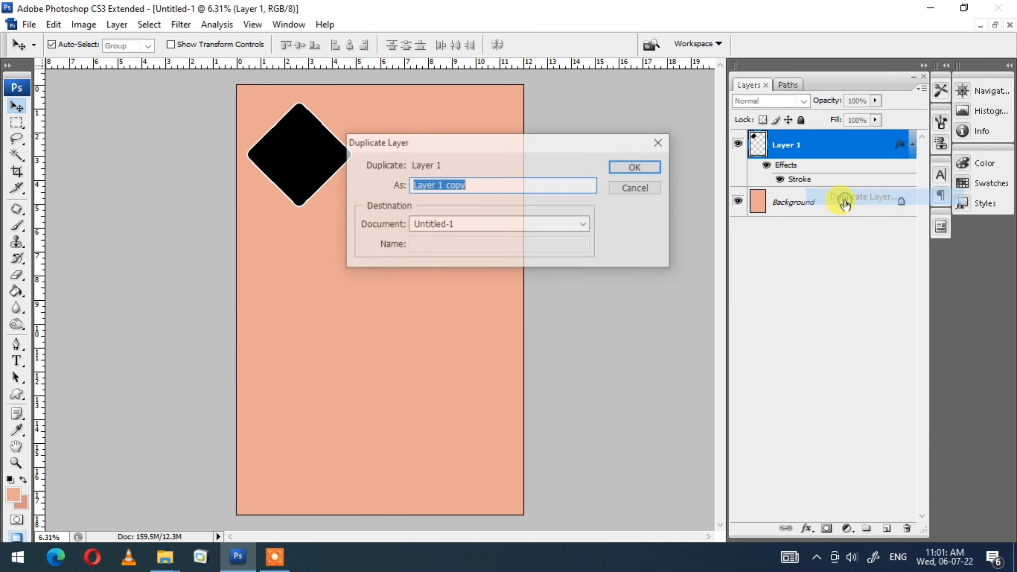
key(Return)
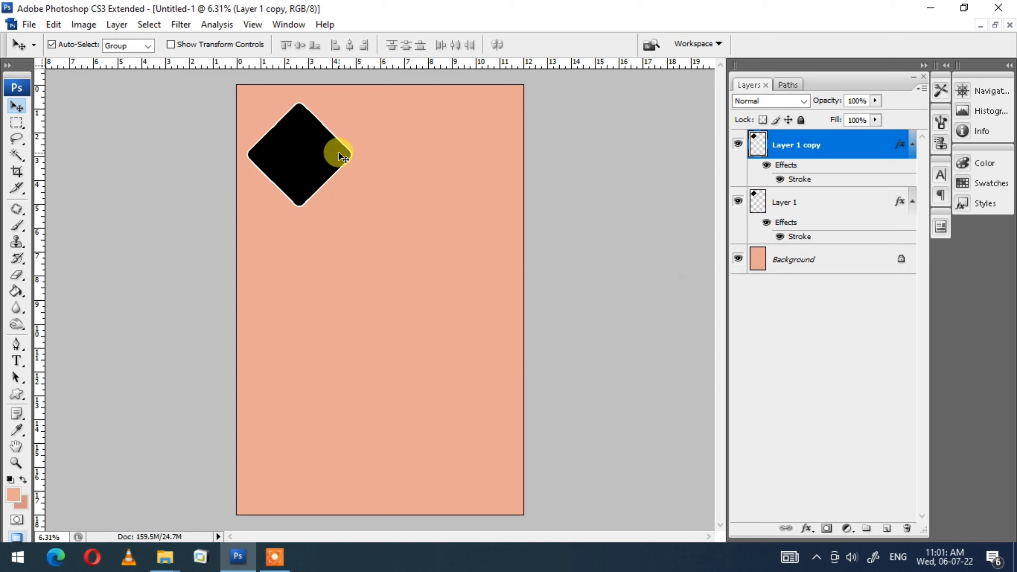
key(ctrl+t)
drag(351, 102, 360, 100)
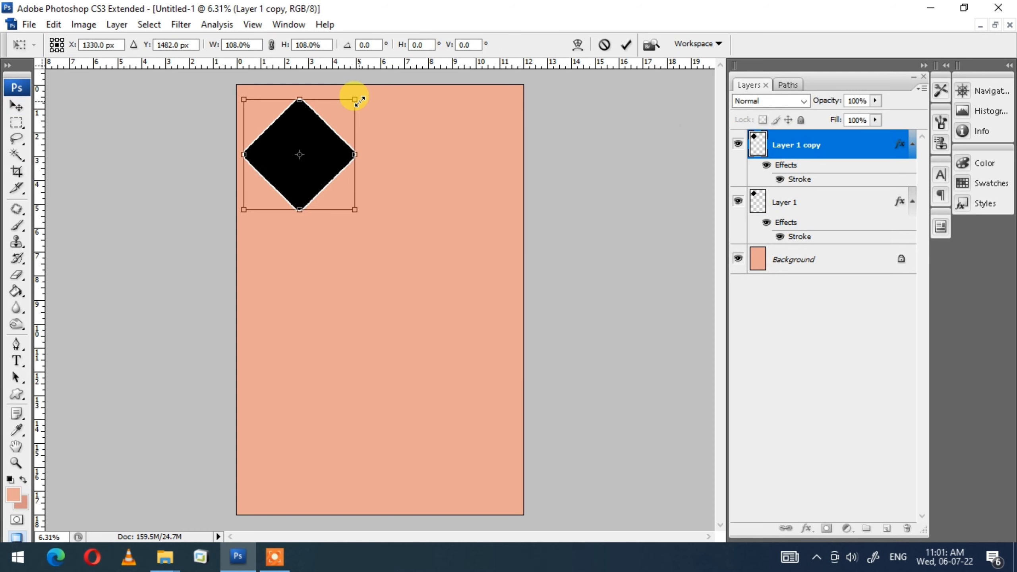
key(Return)
key(ctrl+bracketleft)
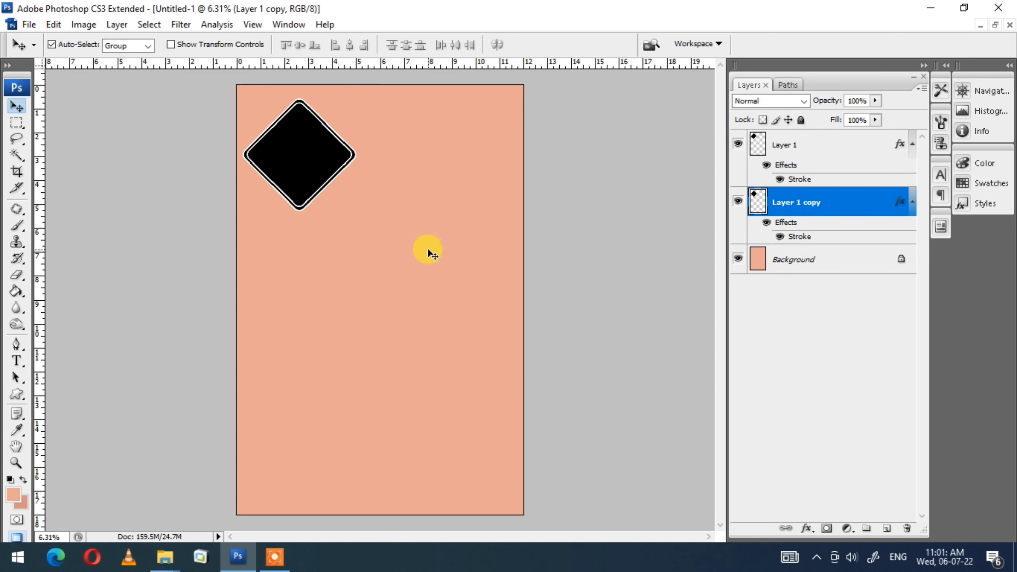
Lighten the copy to white at 30% opacity, then merge both diamond layers
key(ctrl+u)
mouse_move(330, 478)
mouse_down()
mouse_move(267, 473)
mouse_move(442, 465)
mouse_up()
key(Return)
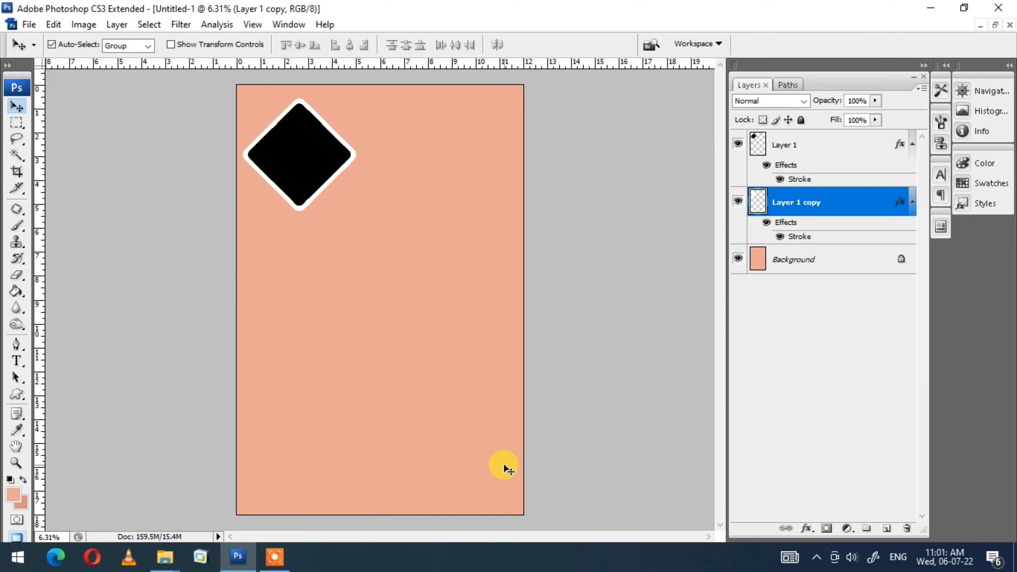
key(3)
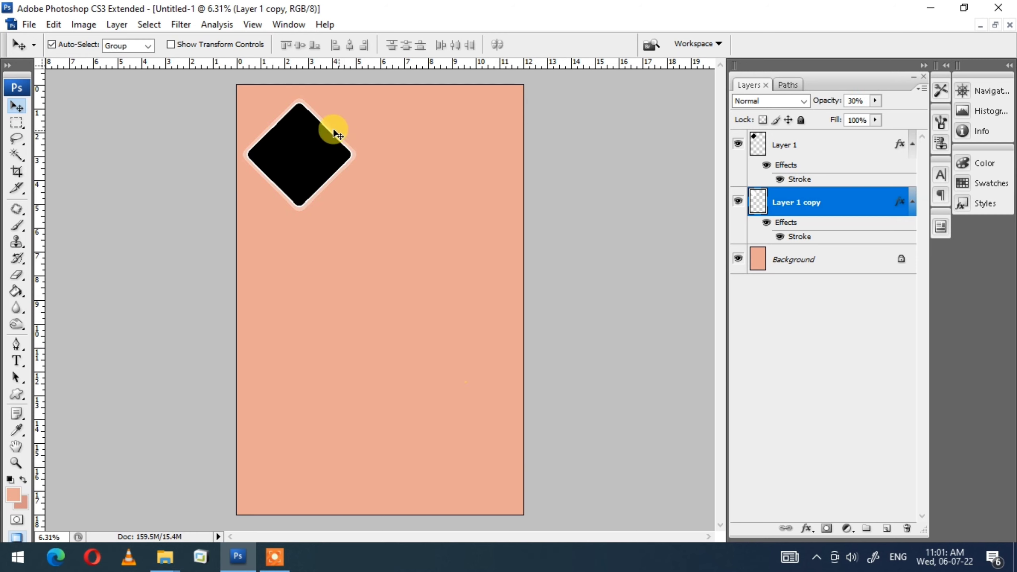
key(z)
drag(209, 91, 492, 309)
key(v)
click(265, 204)
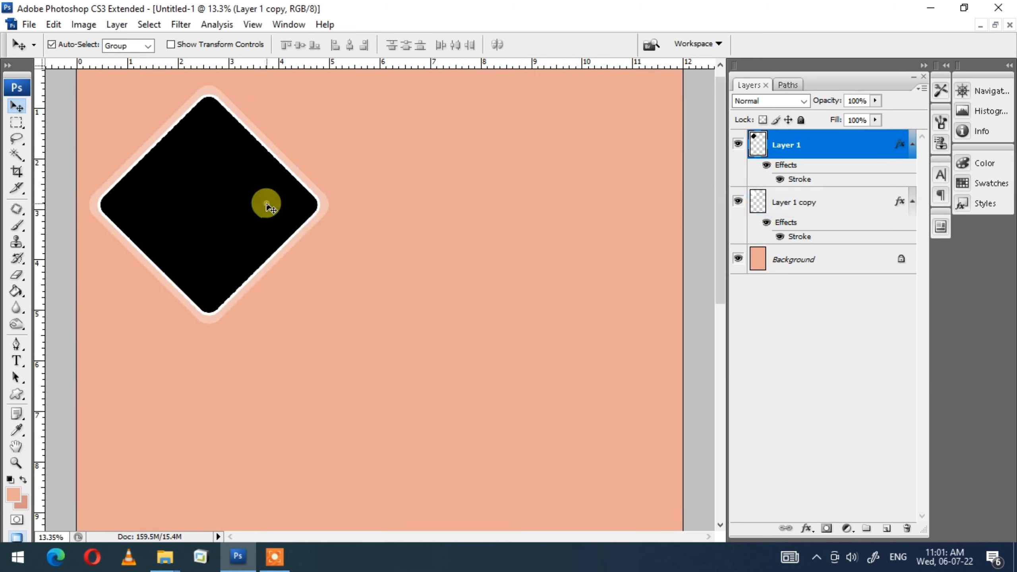
shift+click(256, 134)
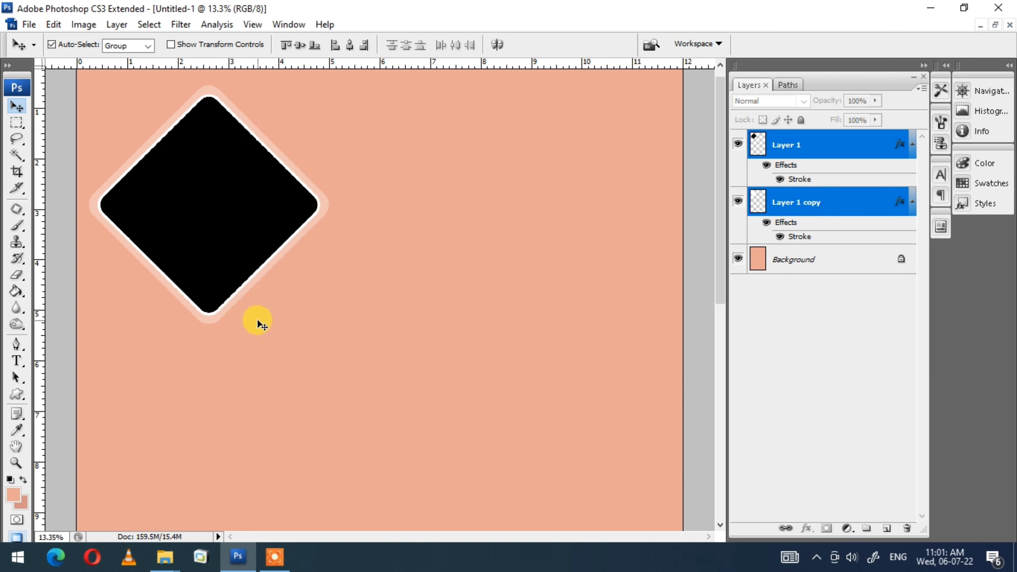
key(ctrl+e)
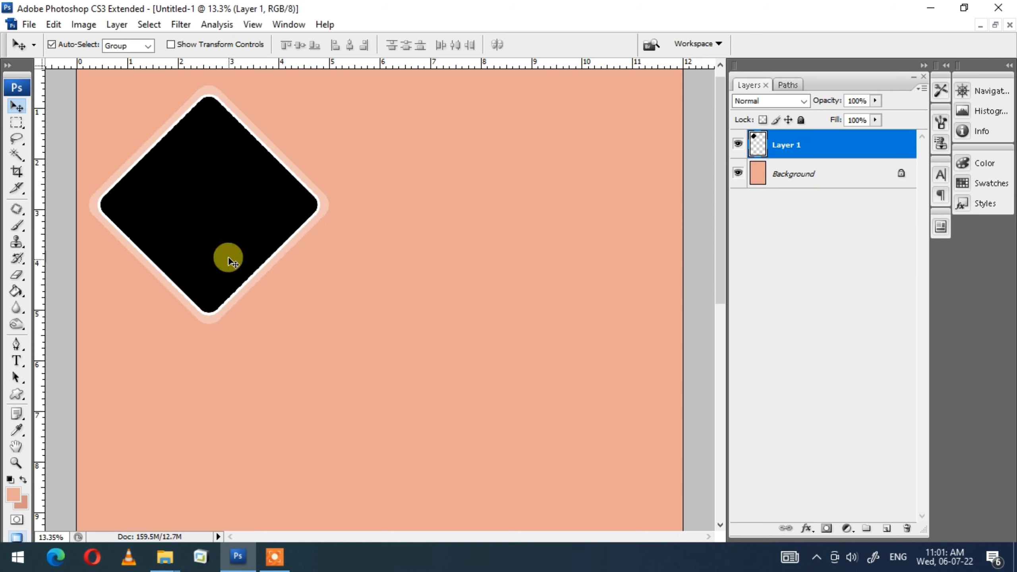
Duplicate the haloed diamond and position the copies lower down the page
key(z)
right_click(233, 234)
click(249, 238)
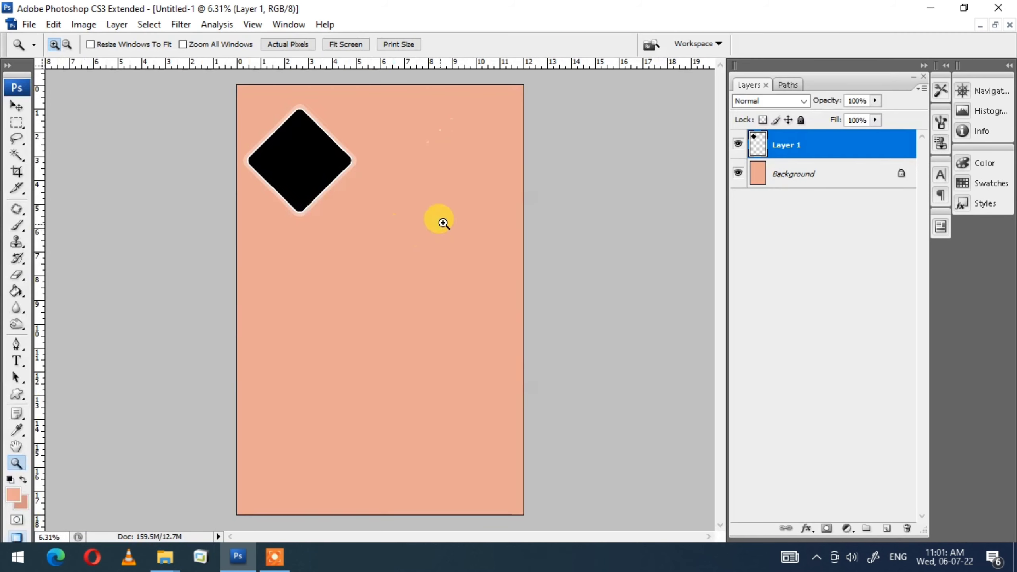
right_click(416, 193)
key(v)
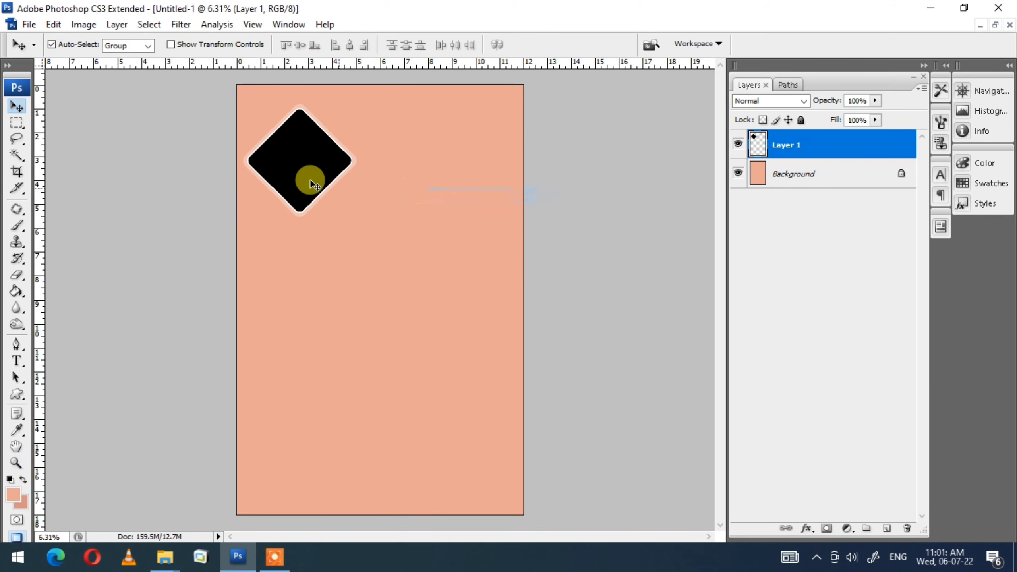
drag(295, 141, 360, 201)
key(ctrl+z)
mouse_move(308, 148)
mouse_down()
mouse_move(306, 169)
mouse_move(439, 304)
mouse_up()
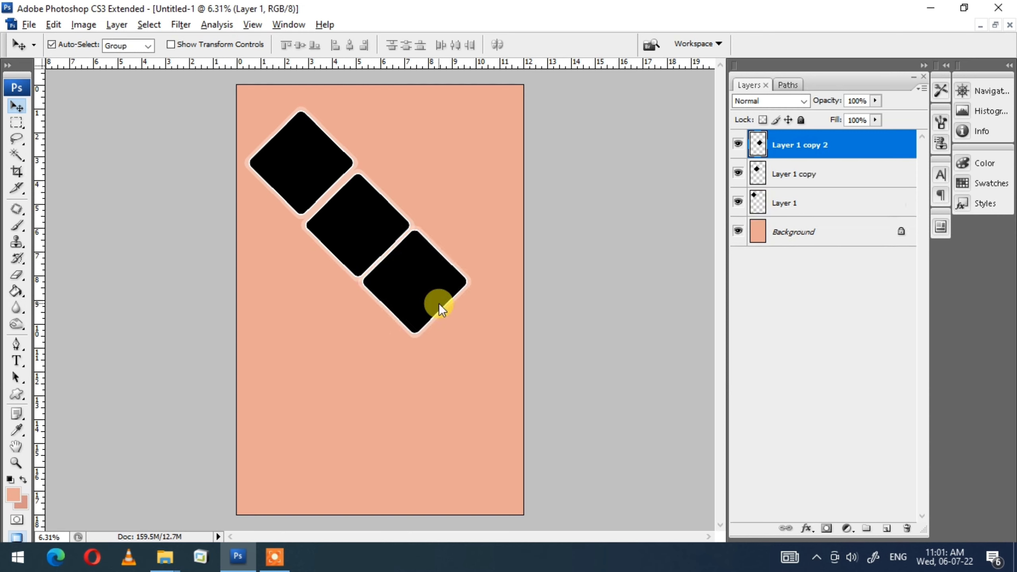
drag(440, 304, 440, 305)
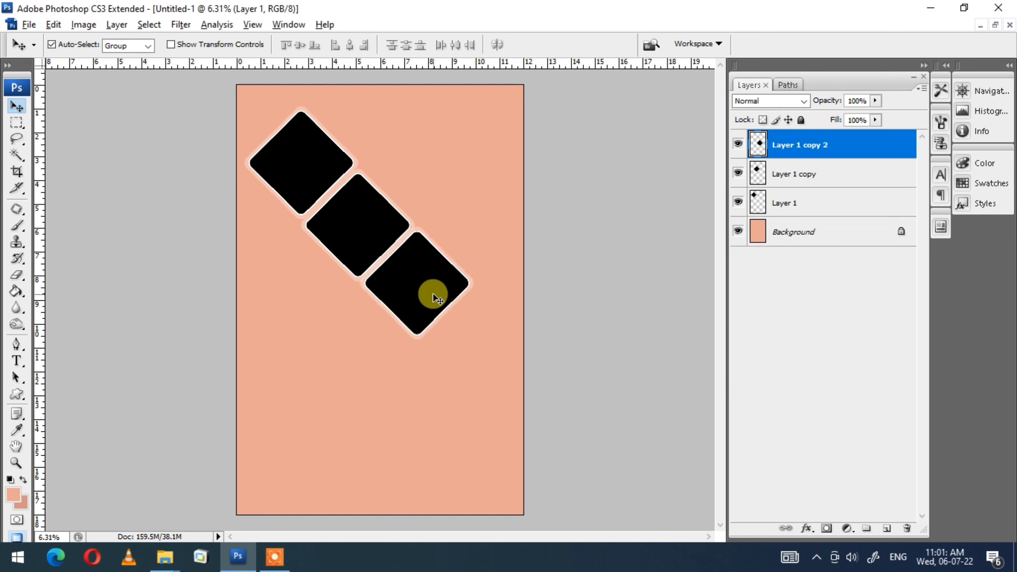
Scale the three diamonds together to about 106% and drag a copy to the lower left
shift+click(343, 199)
shift+click(310, 168)
key(ctrl+t)
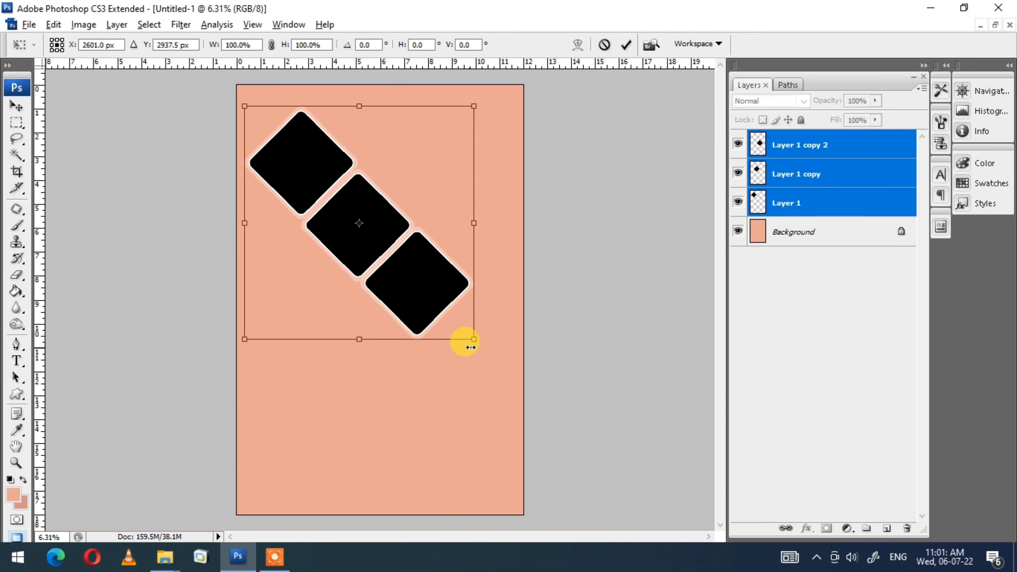
drag(471, 347, 453, 312)
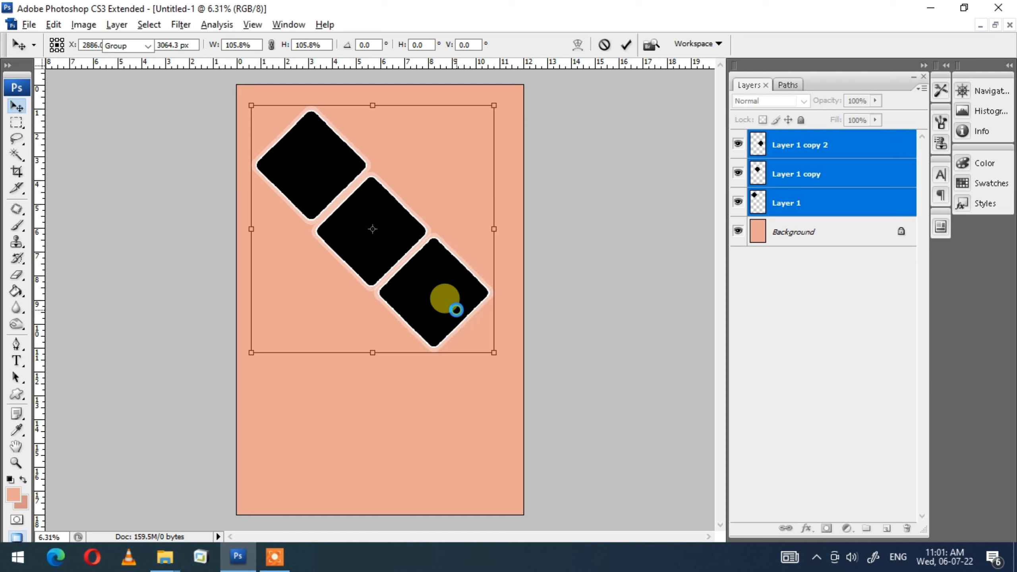
click(457, 415)
mouse_move(428, 309)
mouse_down()
mouse_move(329, 308)
mouse_move(376, 364)
mouse_move(429, 170)
mouse_up()
Duplicate diamonds with Ctrl+J and place them at the top right, bottom, and left side
key(ctrl+j)
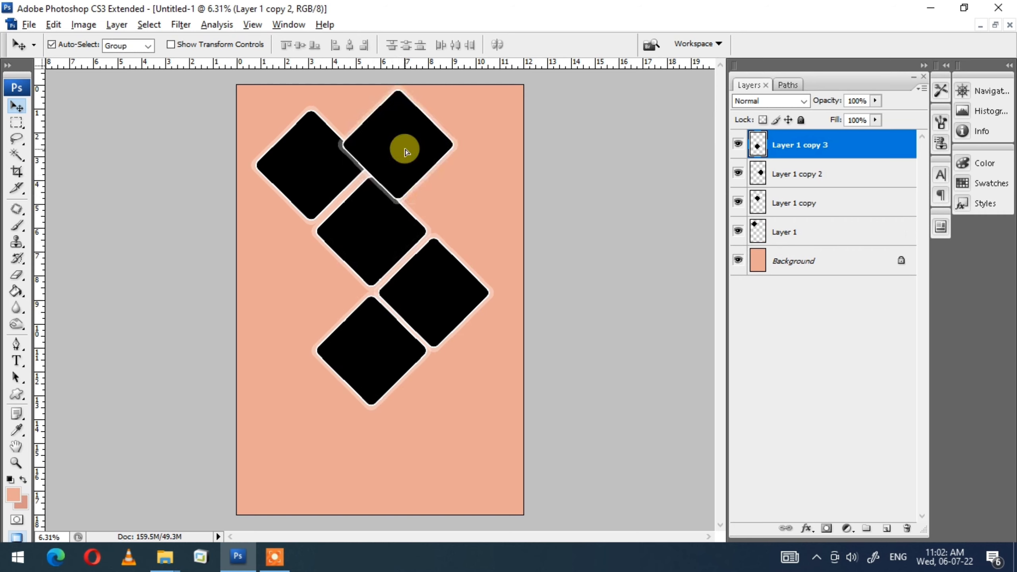
key(ctrl+j)
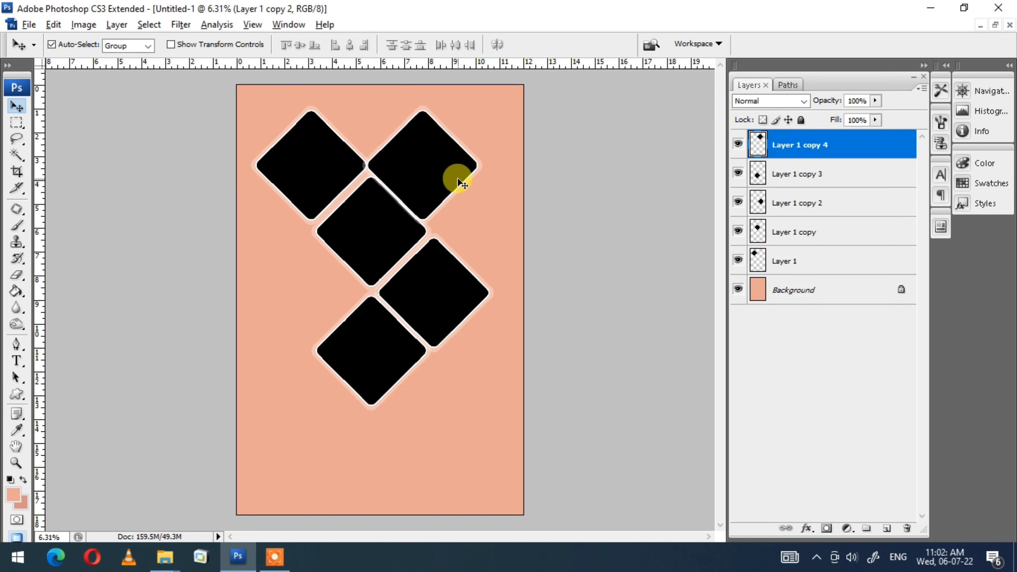
drag(456, 175, 462, 183)
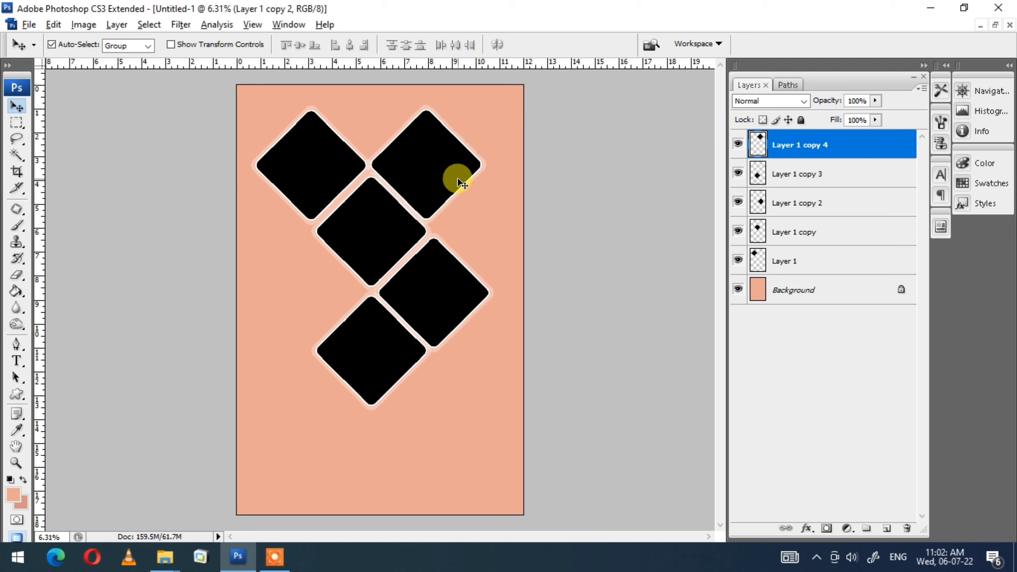
click(390, 354)
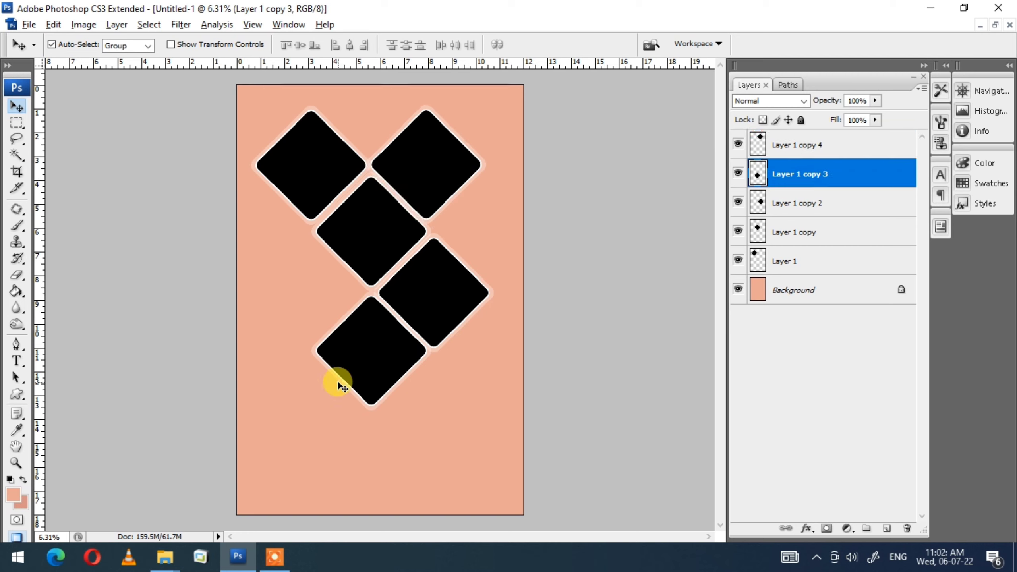
drag(381, 361, 447, 415)
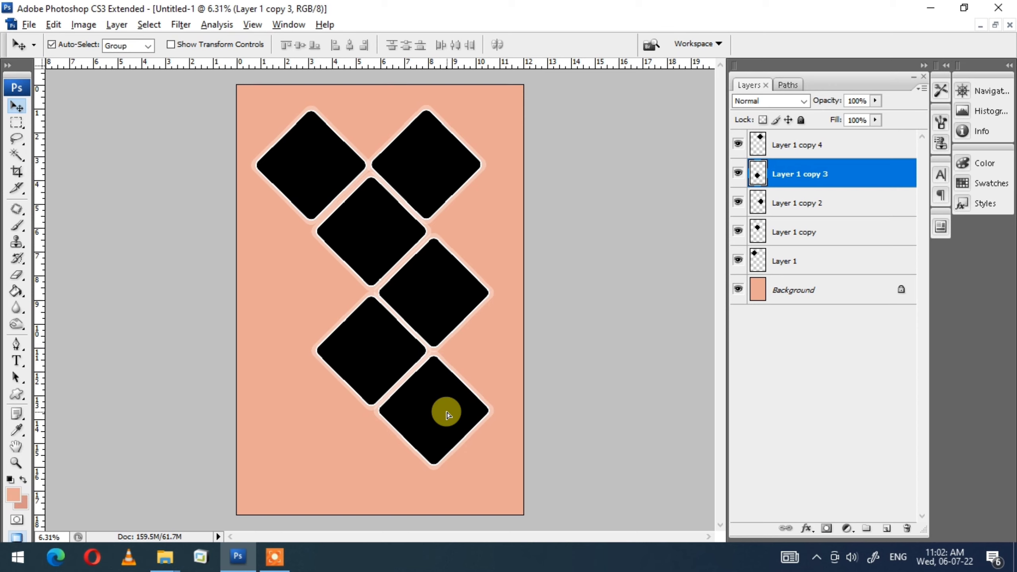
key(ctrl+j)
click(346, 345)
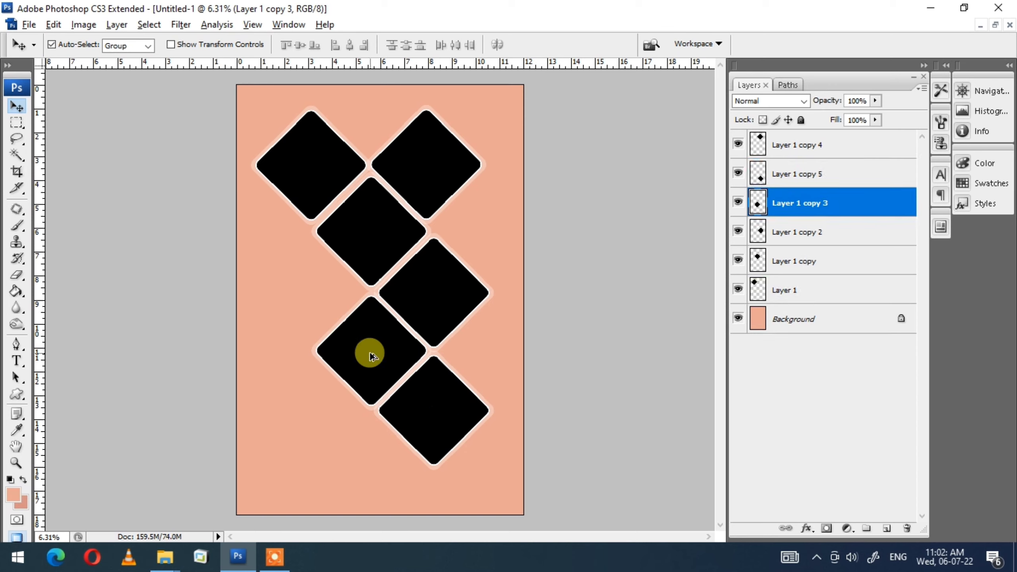
drag(364, 352, 309, 296)
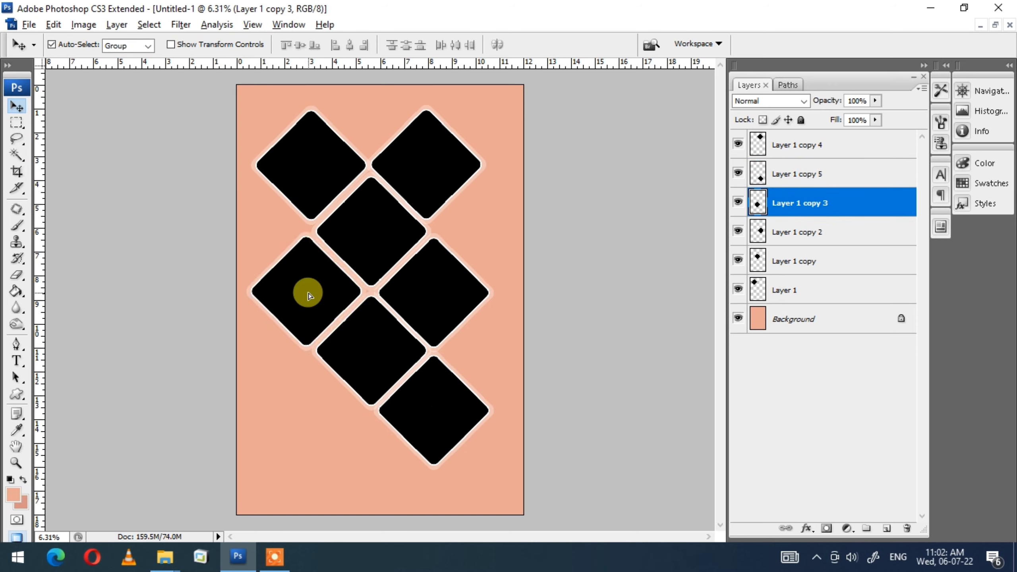
Duplicate the left diamond and nudge the copy into place with Shift+arrow keys
key(ctrl+j)
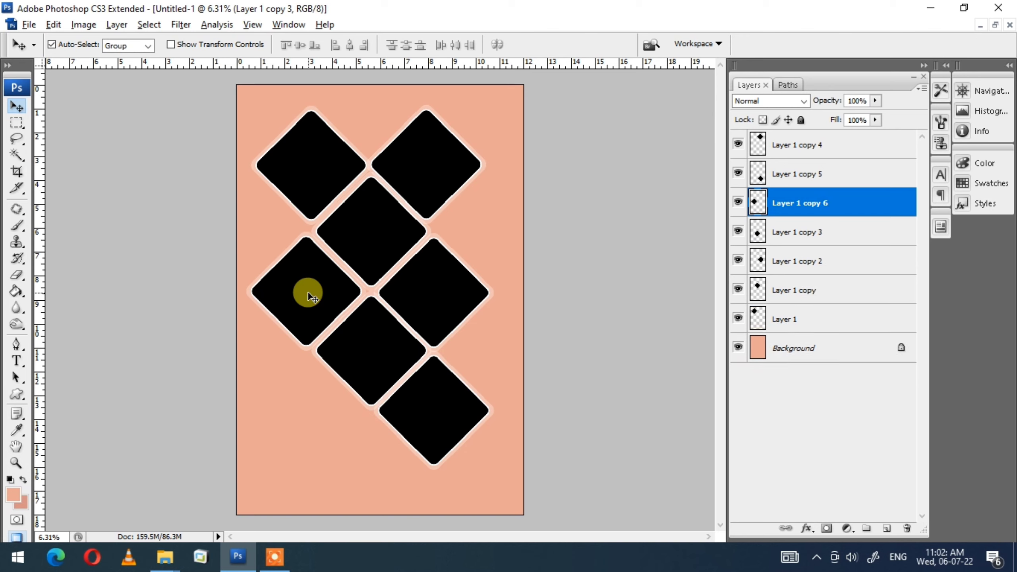
key(shift+Up)
key(shift+Up)
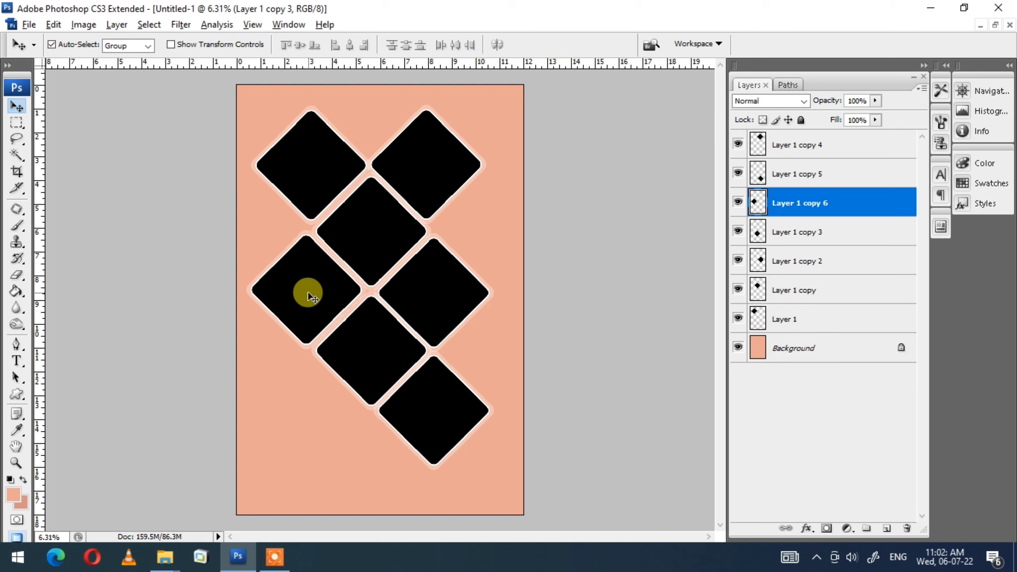
key(shift+Right)
key(shift+Right)
key(shift+Left)
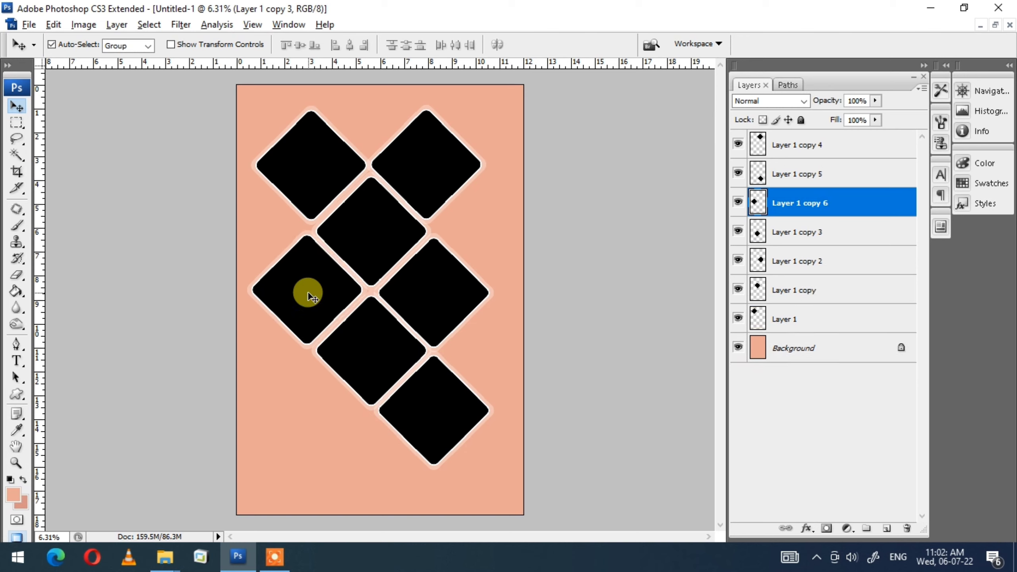
key(z)
key(v)
Fine-align the bottom and lower-middle diamonds into a neat tiled pattern
click(446, 423)
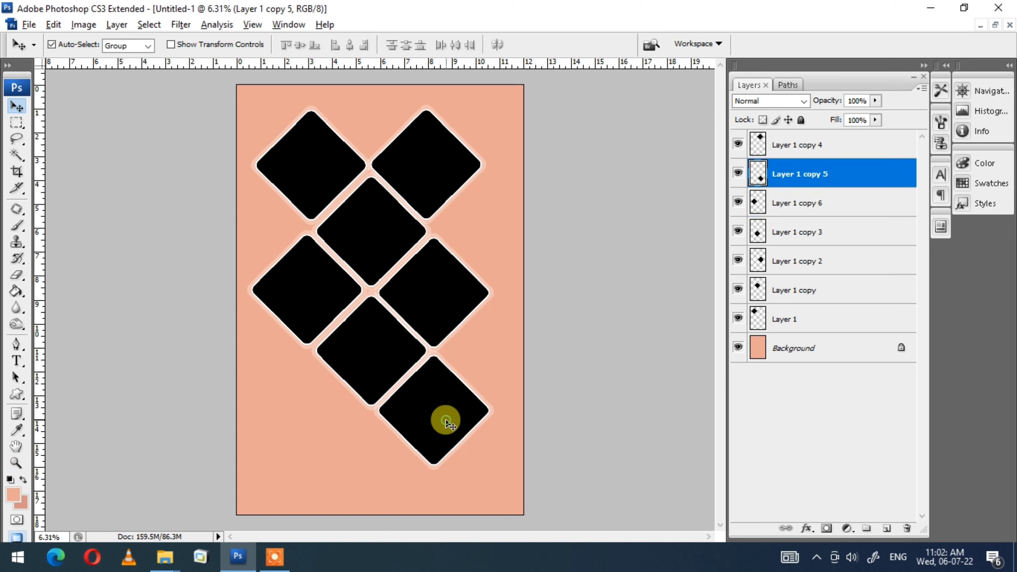
drag(447, 423, 448, 425)
click(365, 361)
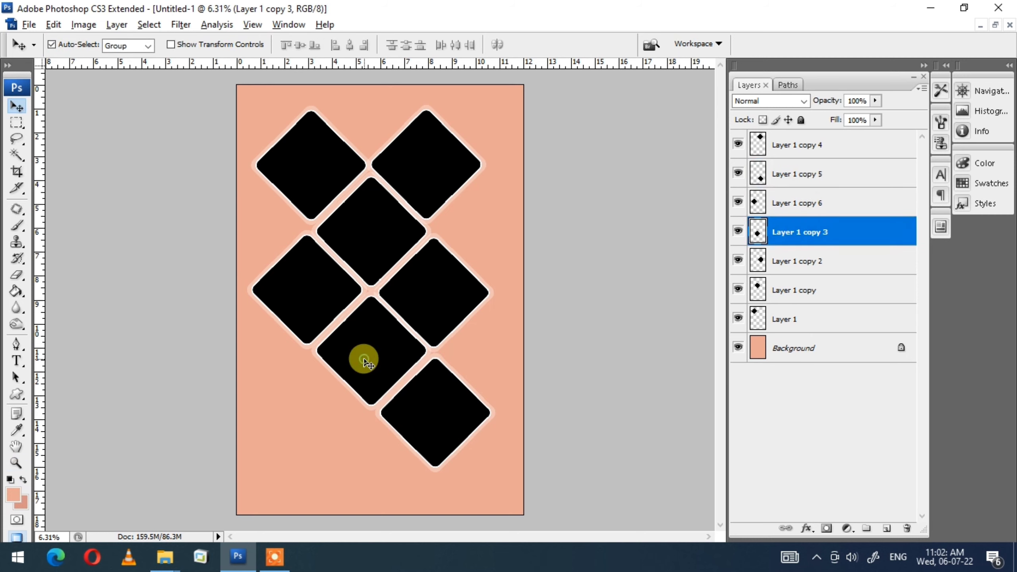
drag(365, 361, 364, 363)
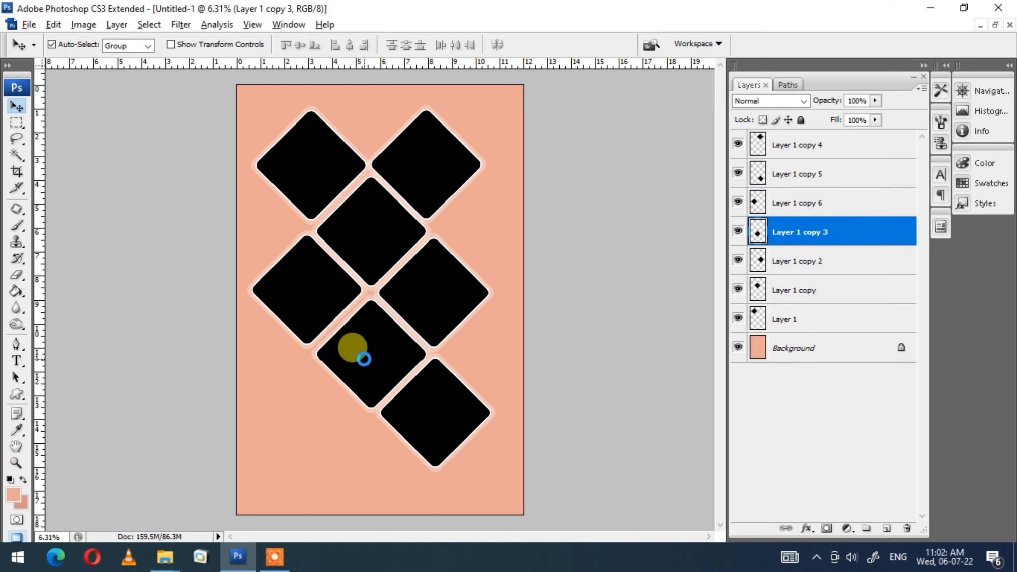
click(432, 384)
drag(433, 385, 434, 399)
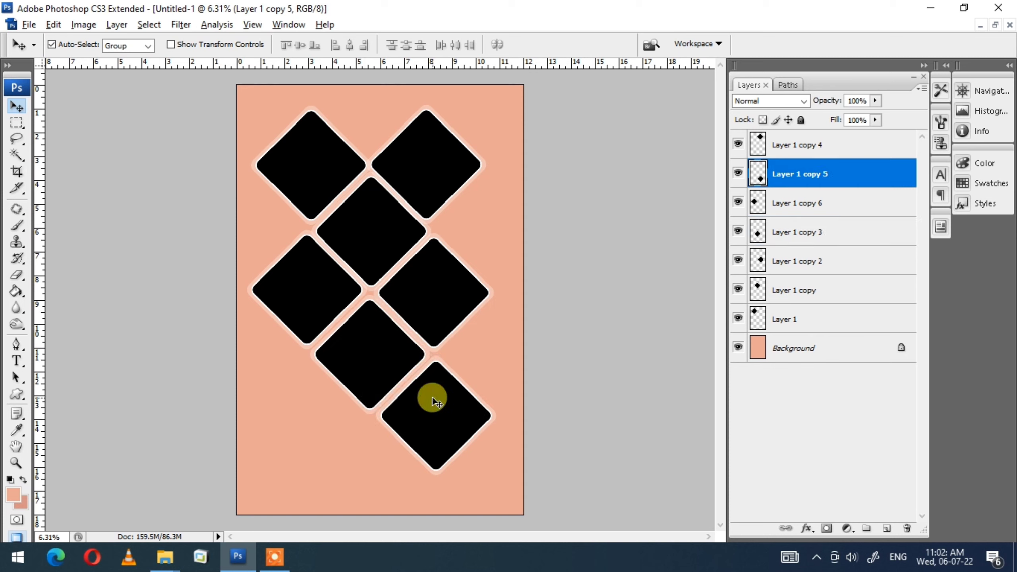
click(433, 398)
Merge the left, lower-middle and bottom diamonds into one layer
shift+click(310, 302)
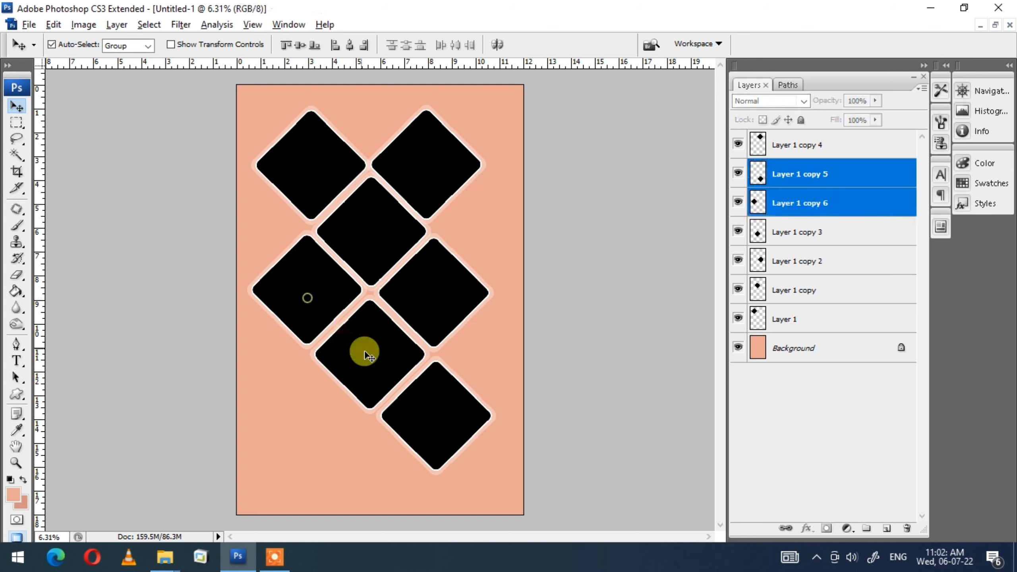
shift+click(364, 351)
shift+click(422, 396)
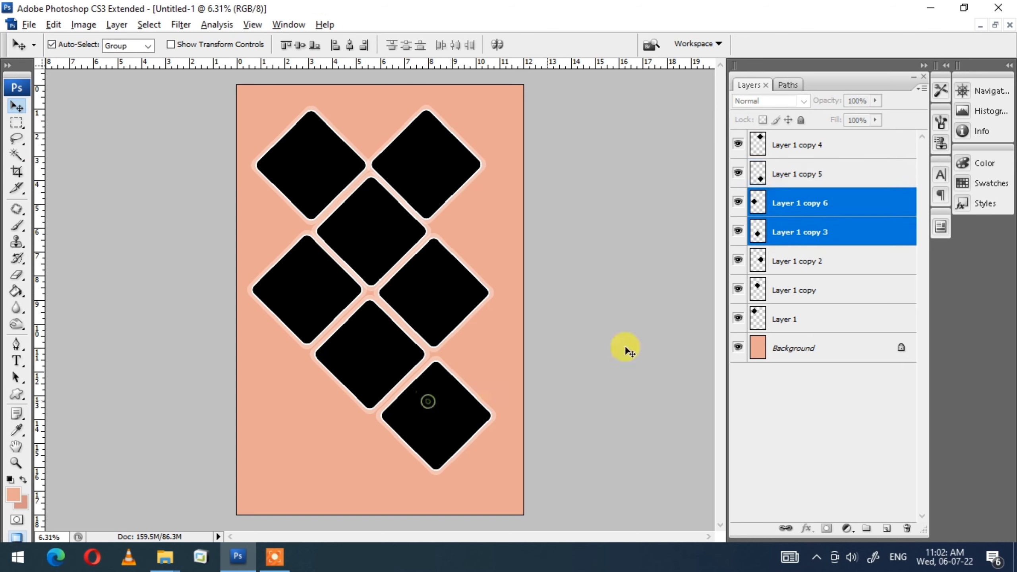
click(314, 282)
click(440, 423)
shift+click(370, 363)
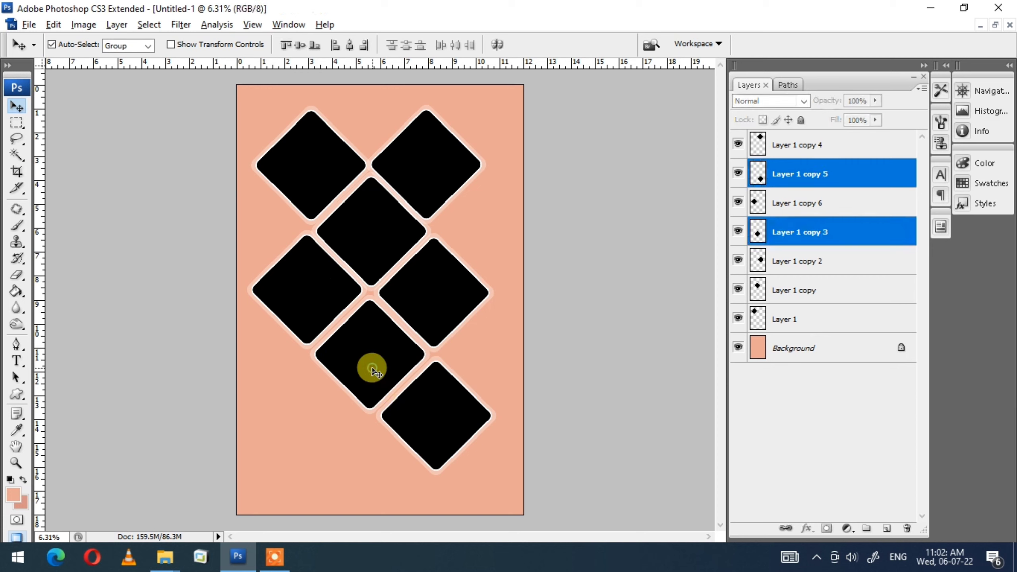
shift+click(306, 295)
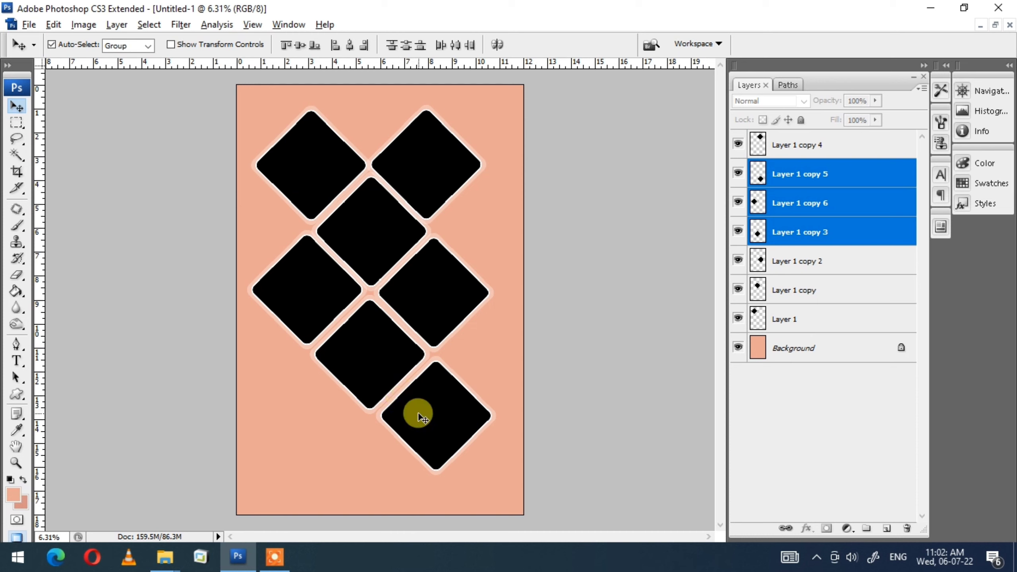
key(ctrl+e)
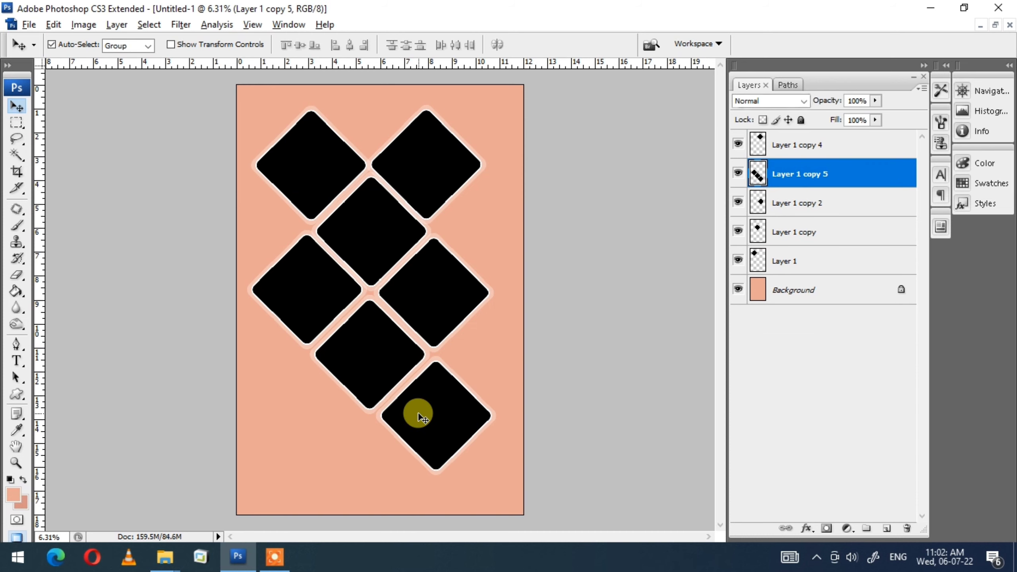
Move the merged lower diamonds down-right and scale them to about 79%
drag(427, 423, 447, 446)
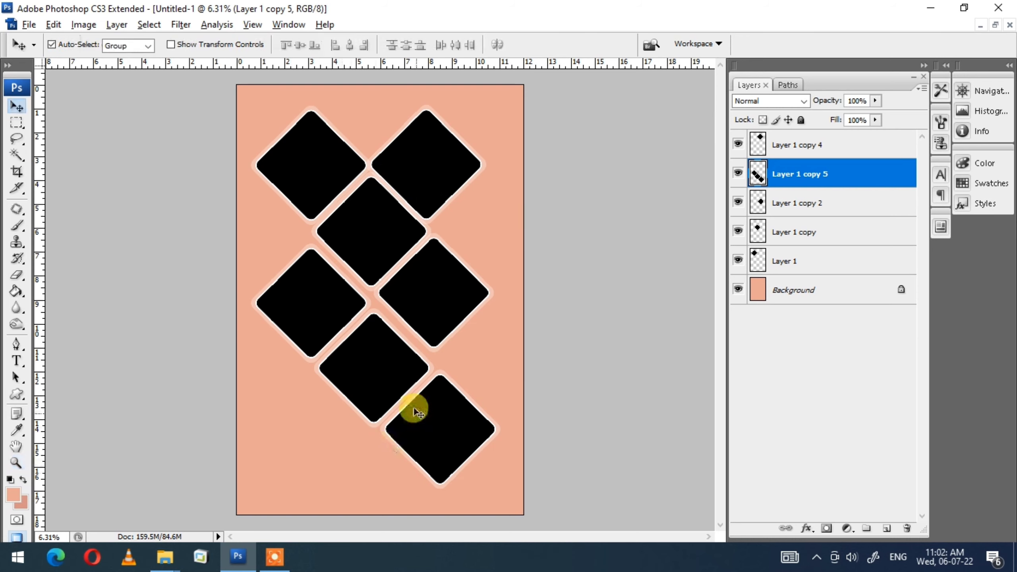
drag(399, 390, 401, 387)
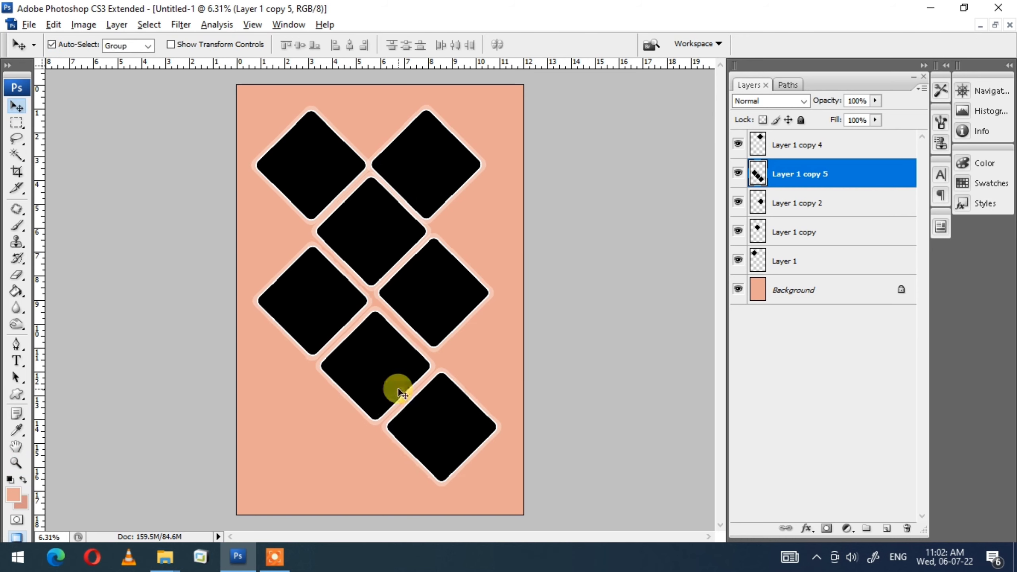
key(ctrl+t)
mouse_move(502, 483)
mouse_down()
mouse_move(468, 473)
mouse_move(461, 448)
mouse_up()
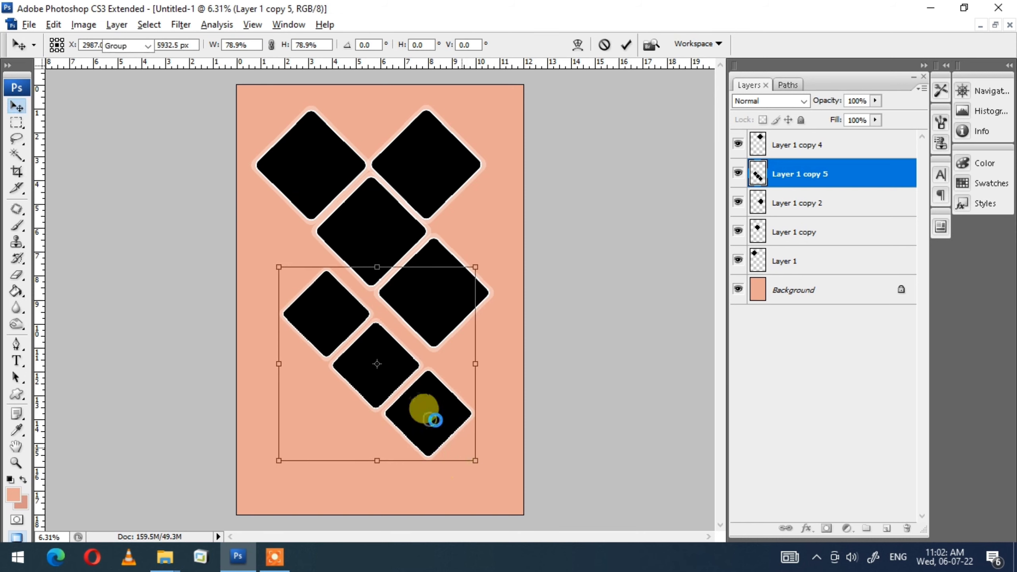
double_click(435, 420)
Merge the top-left, middle and right-middle diamonds into one layer
drag(450, 300, 458, 313)
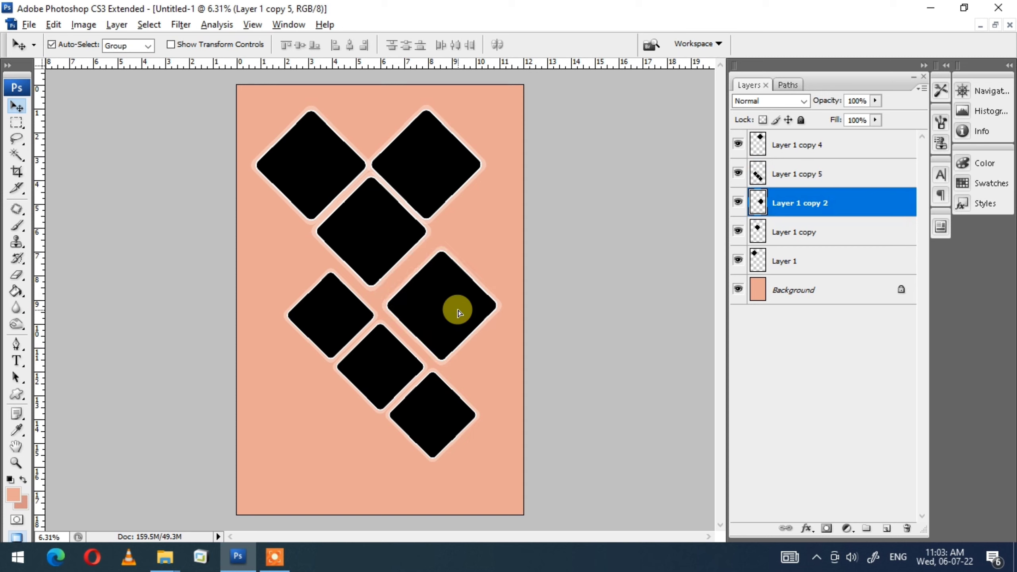
key(ctrl+z)
click(435, 292)
click(299, 151)
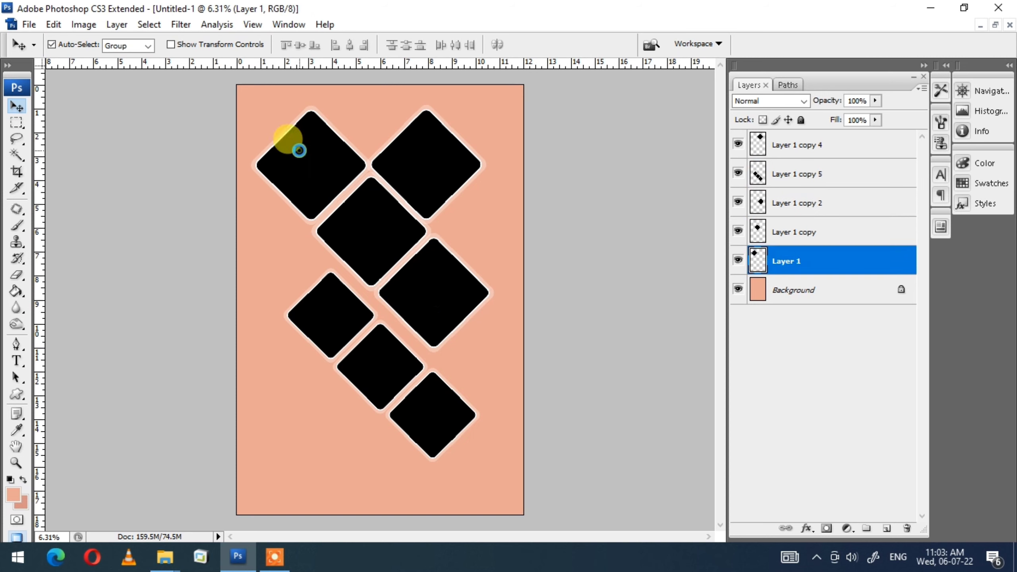
drag(300, 150, 296, 152)
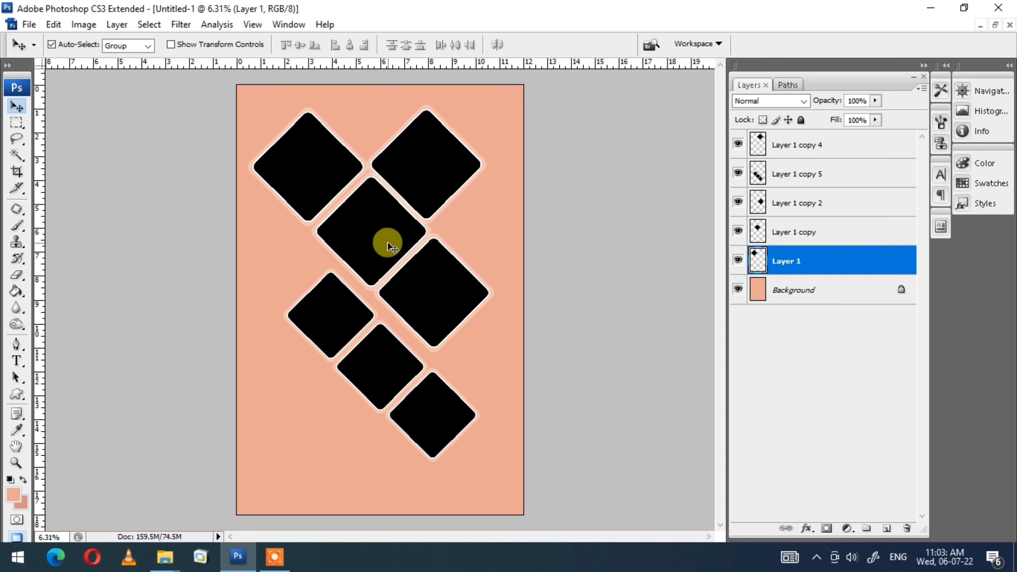
click(397, 259)
shift+click(374, 240)
shift+click(292, 168)
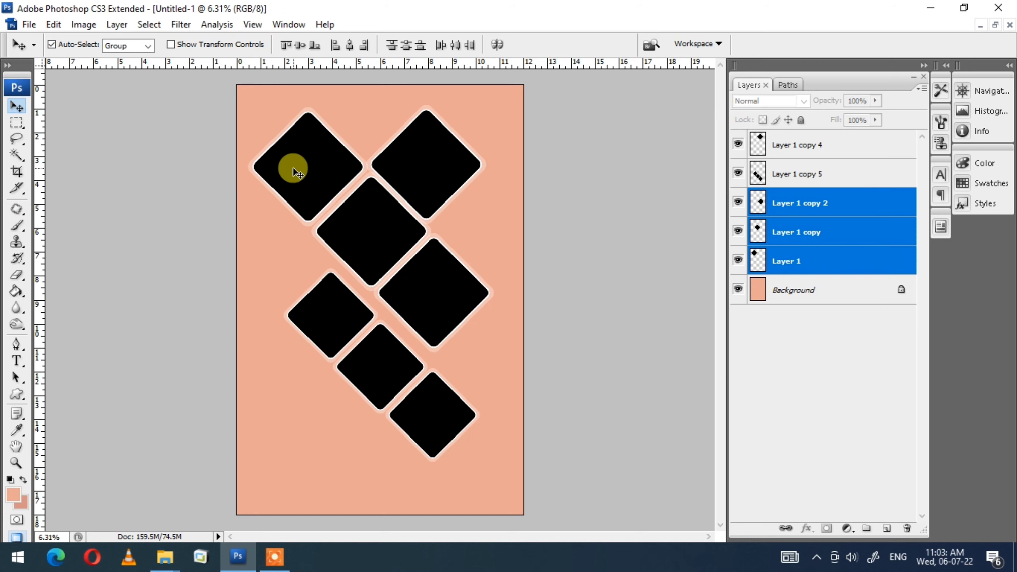
key(ctrl+e)
Move the merged upper diamonds down-right and scale them to 98%
drag(449, 307, 470, 337)
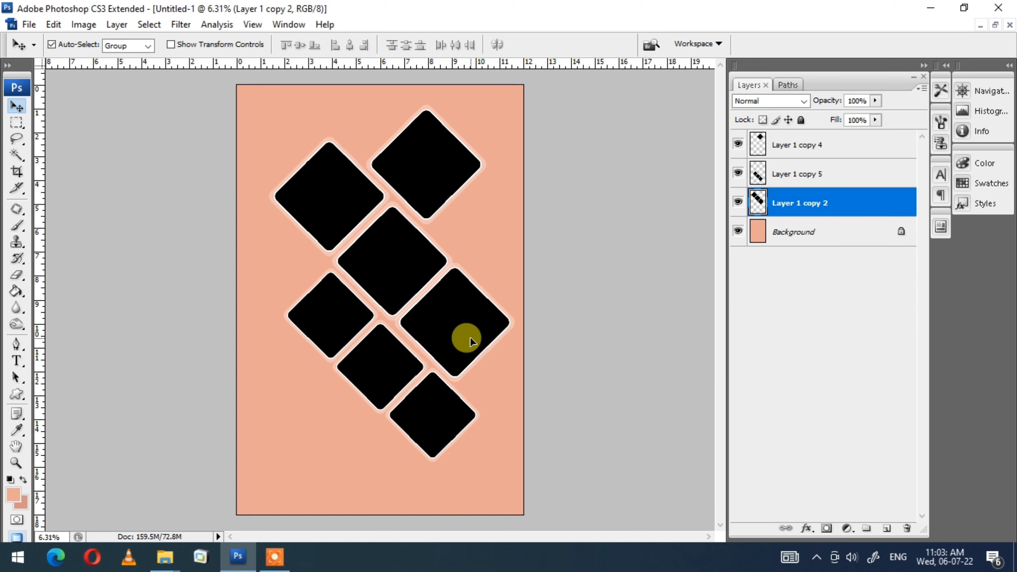
key(ctrl+t)
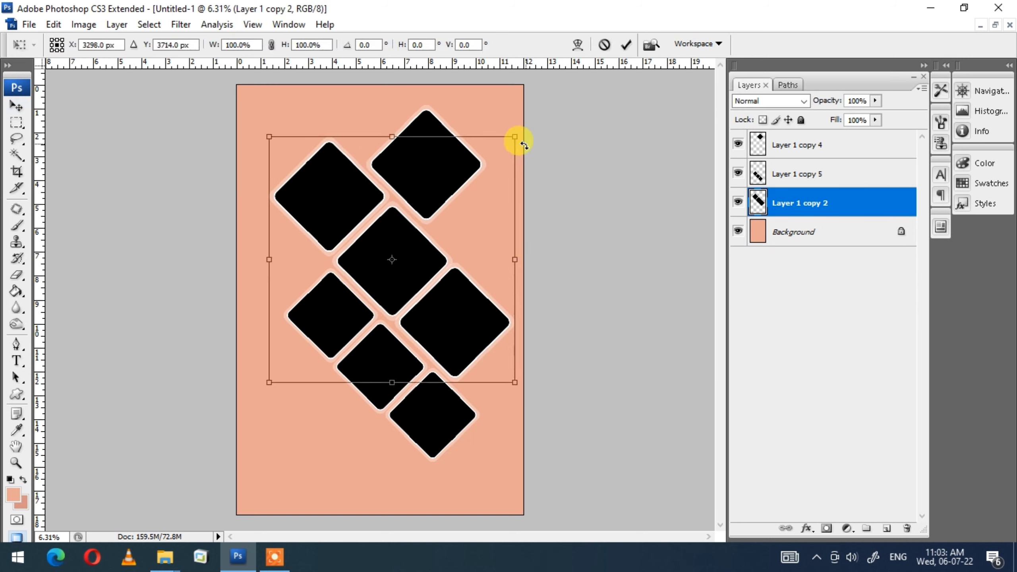
drag(514, 136, 513, 139)
double_click(459, 276)
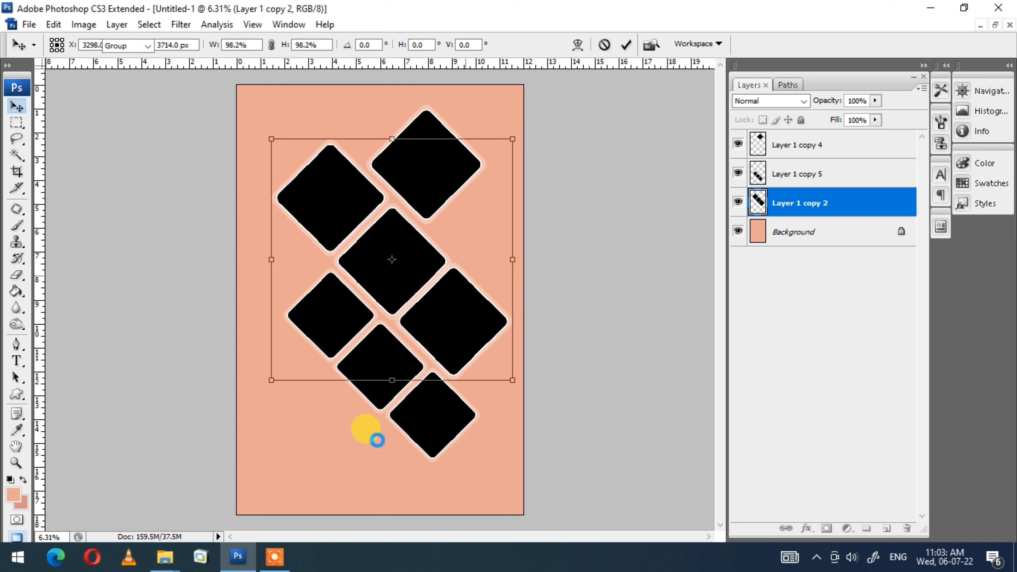
Enlarge the lower diamond group to about 106% and copy the top diamond to the bottom-left
click(435, 425)
key(ctrl+t)
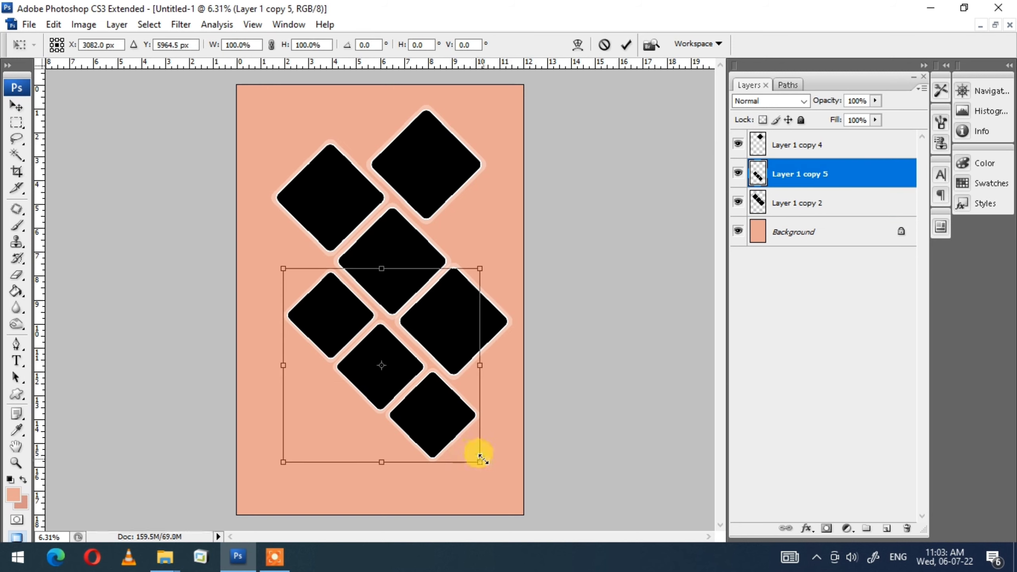
drag(486, 466, 484, 466)
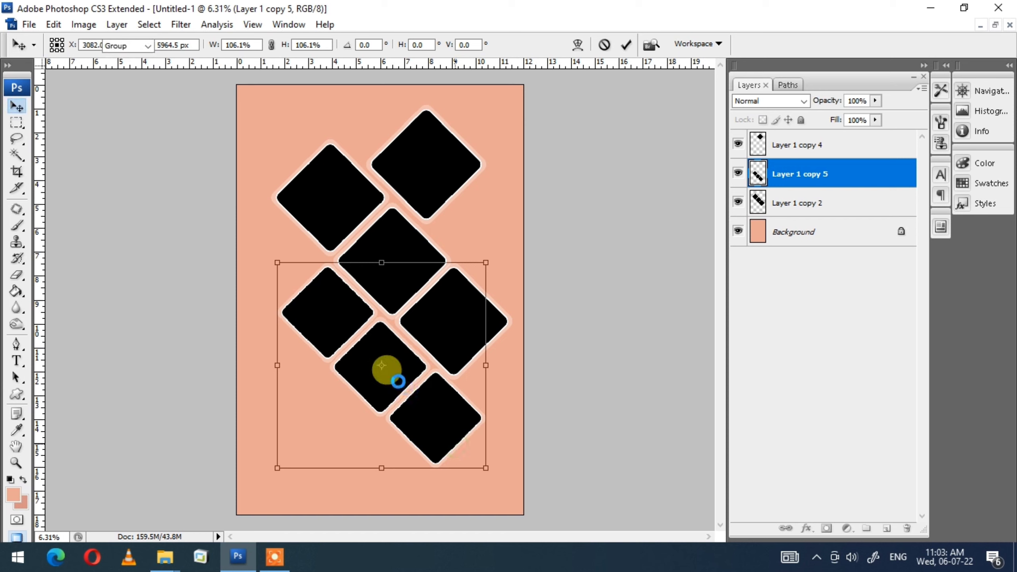
double_click(384, 378)
mouse_move(430, 160)
mouse_down()
mouse_move(336, 416)
mouse_move(354, 436)
mouse_move(320, 402)
mouse_up()
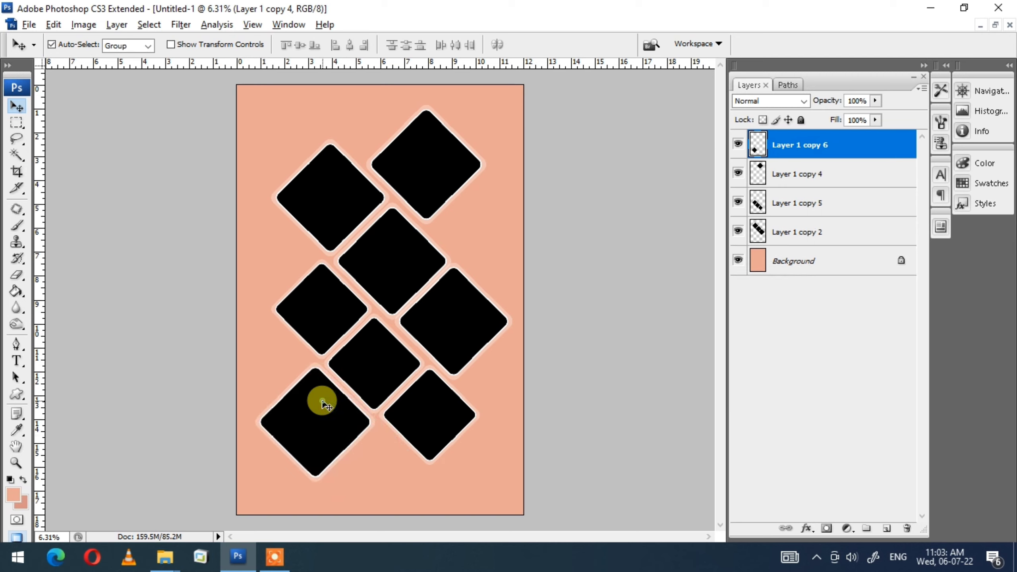
Move the top-right diamond down-right and enlarge it slightly
drag(434, 143, 454, 164)
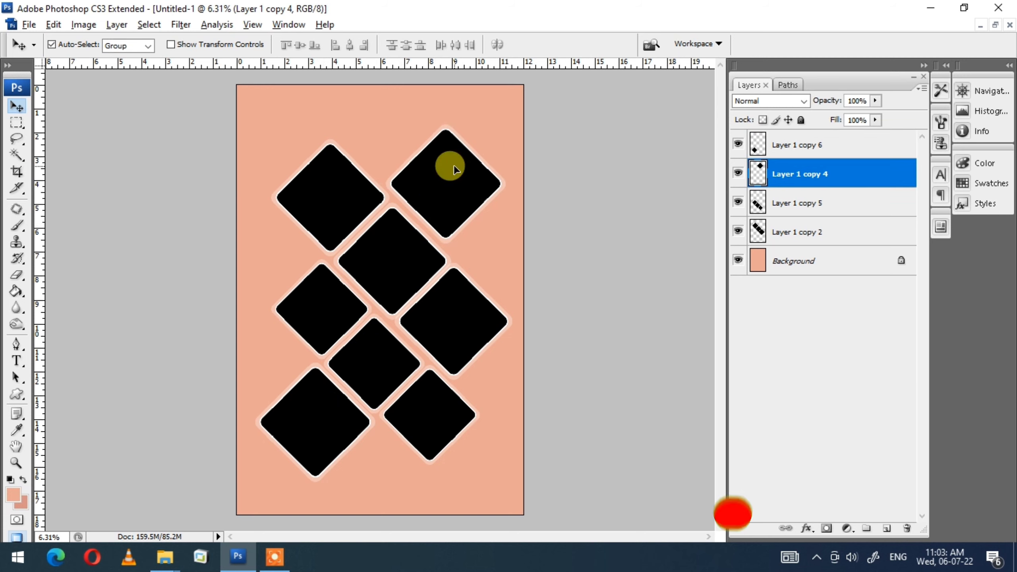
key(ctrl+t)
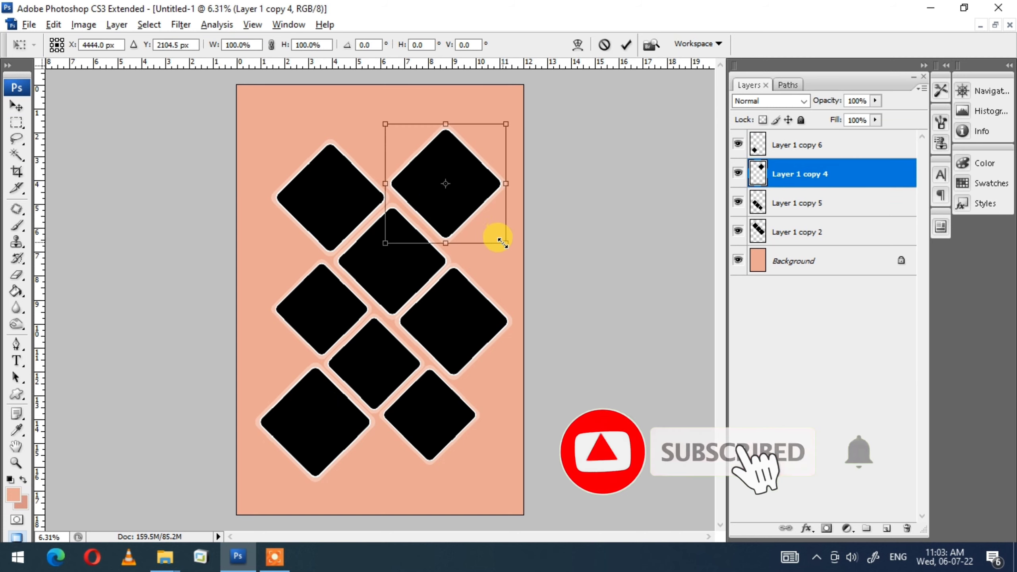
drag(502, 242, 506, 246)
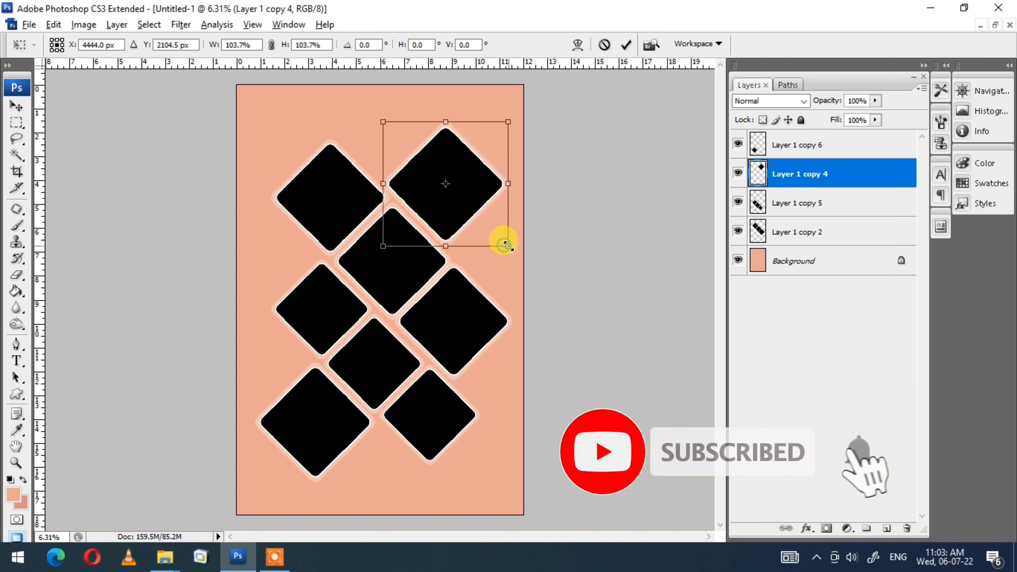
double_click(463, 183)
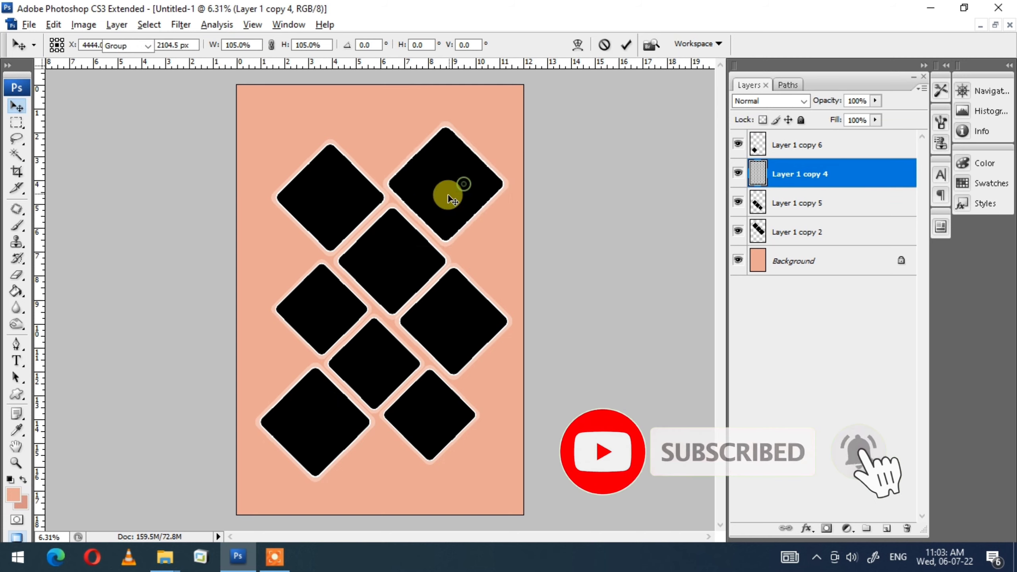
Shift the bottom-left diamond right and drag a copy of it down-right
click(335, 418)
drag(334, 417, 338, 417)
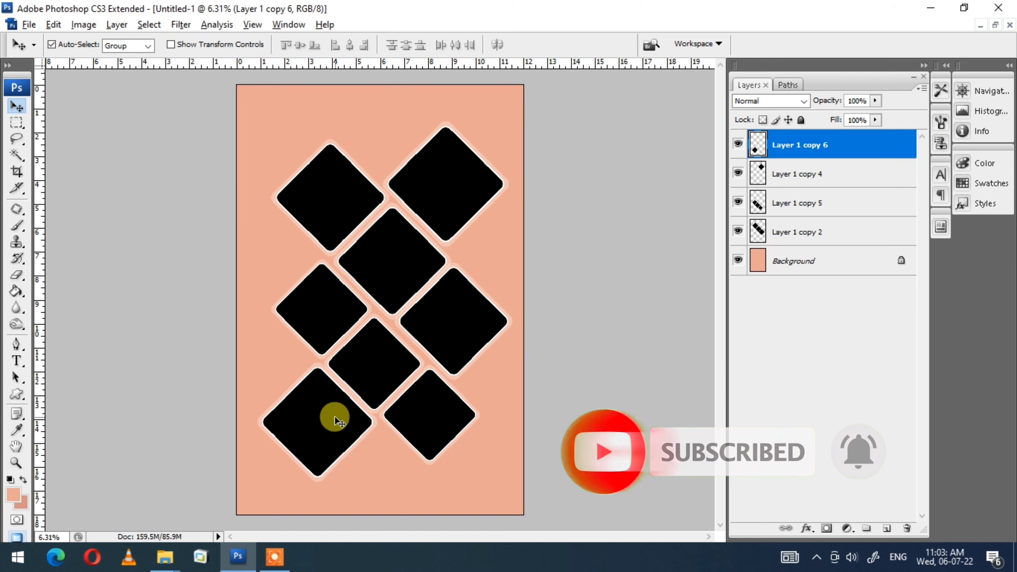
key(ctrl+minus)
key(ctrl+minus)
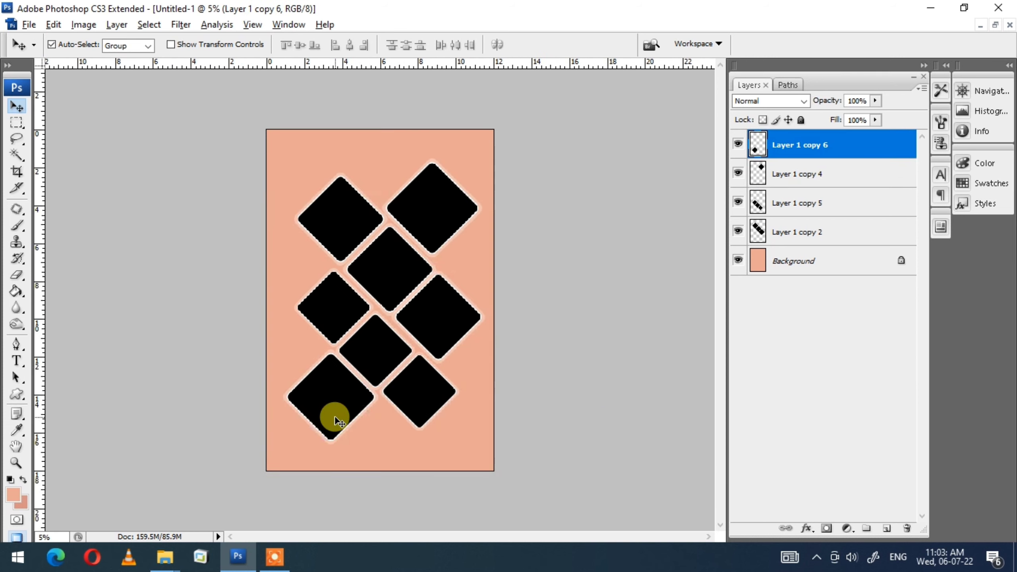
drag(337, 388, 389, 437)
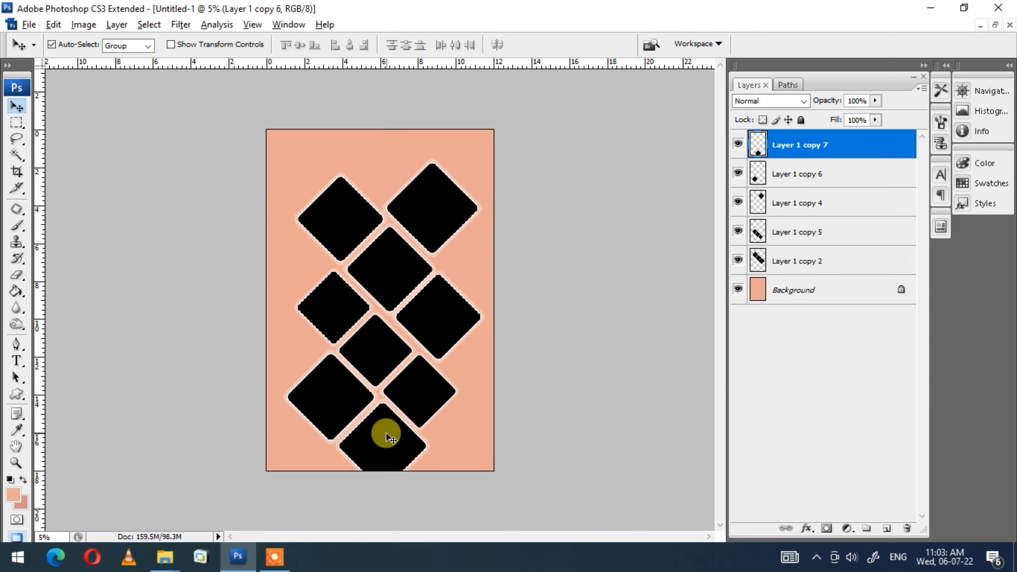
Merge the two bottom diamond layers into Layer 1 copy 7 and scale them to about 92.8%
shift+click(325, 401)
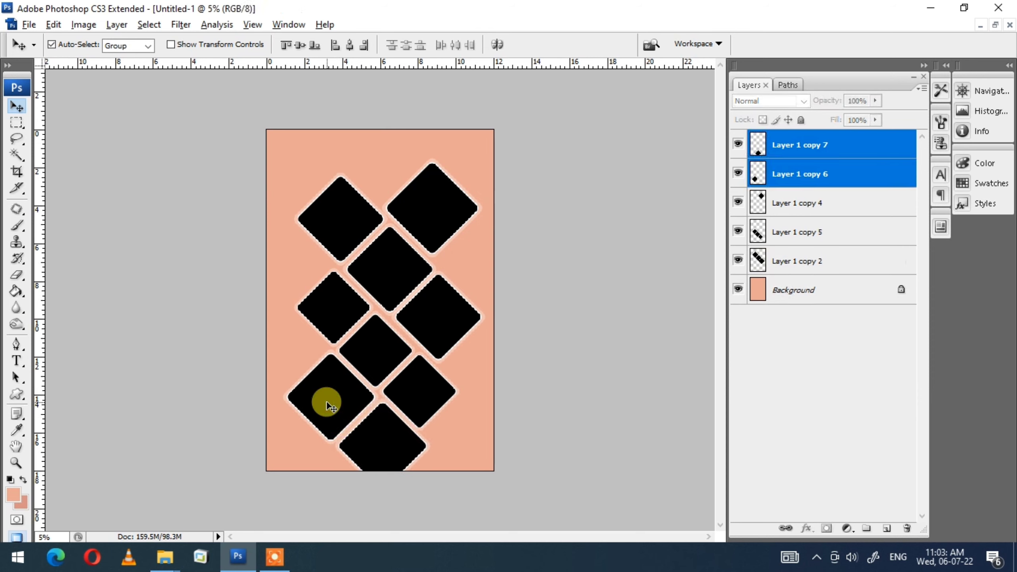
key(ctrl+e)
key(ctrl+t)
drag(431, 493, 417, 488)
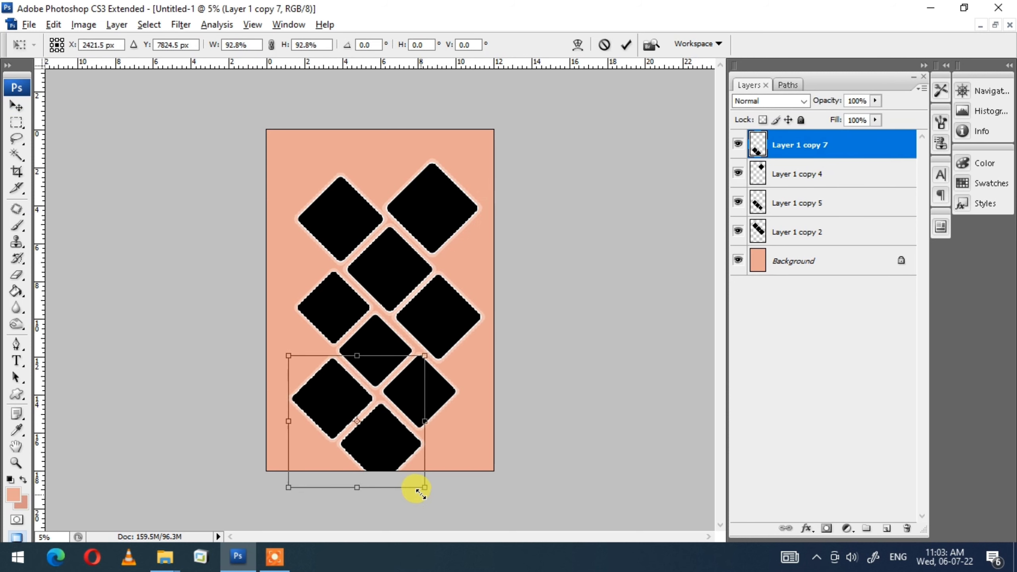
double_click(373, 443)
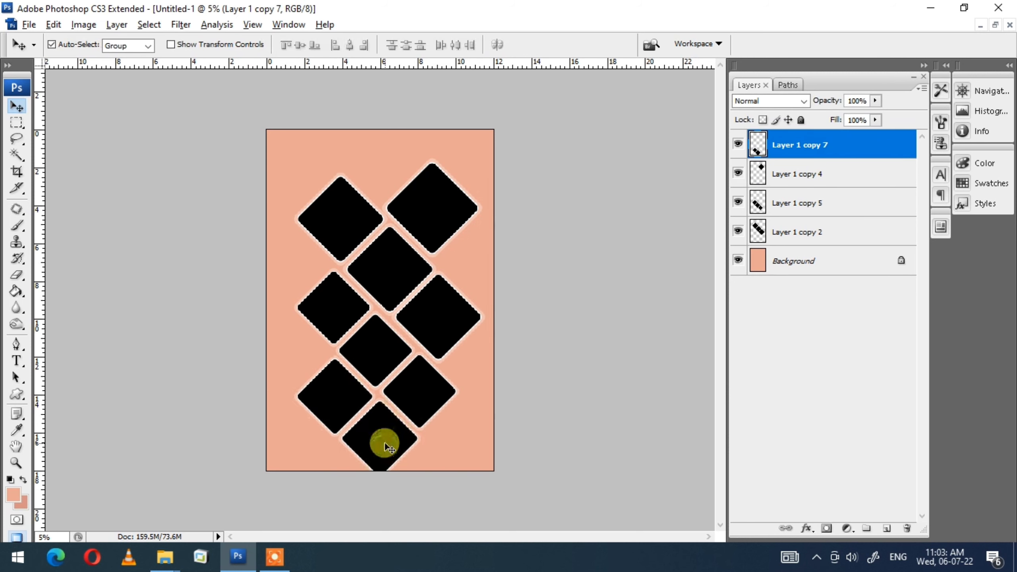
Nudge the merged bottom diamonds left and up to align them with the grid
key(shift+Left)
key(shift+Up)
key(shift+Left)
key(shift+Up)
key(shift+Left)
key(shift+Up)
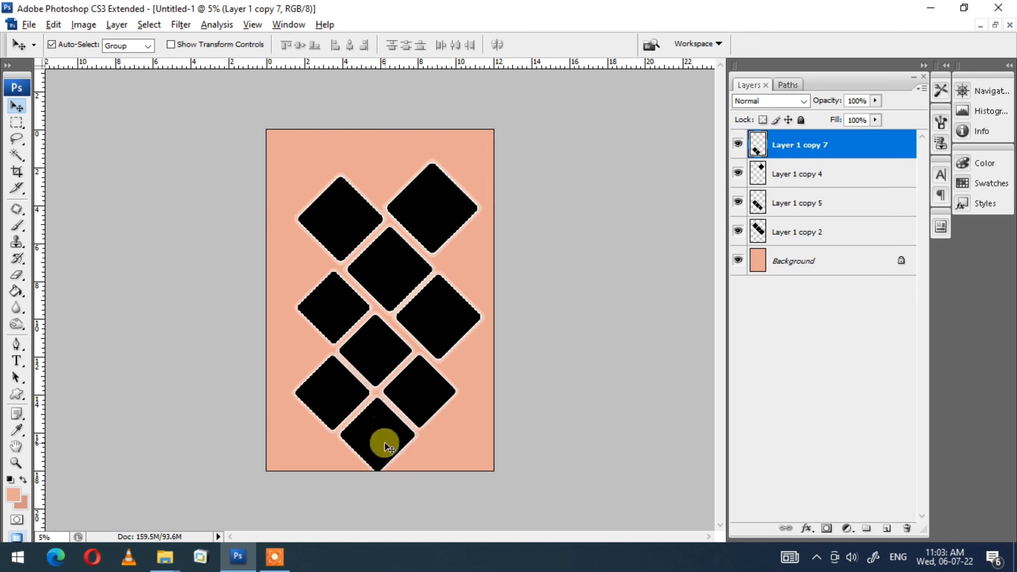
key(shift+Left)
key(shift+Up)
key(shift+Right)
key(shift+Right)
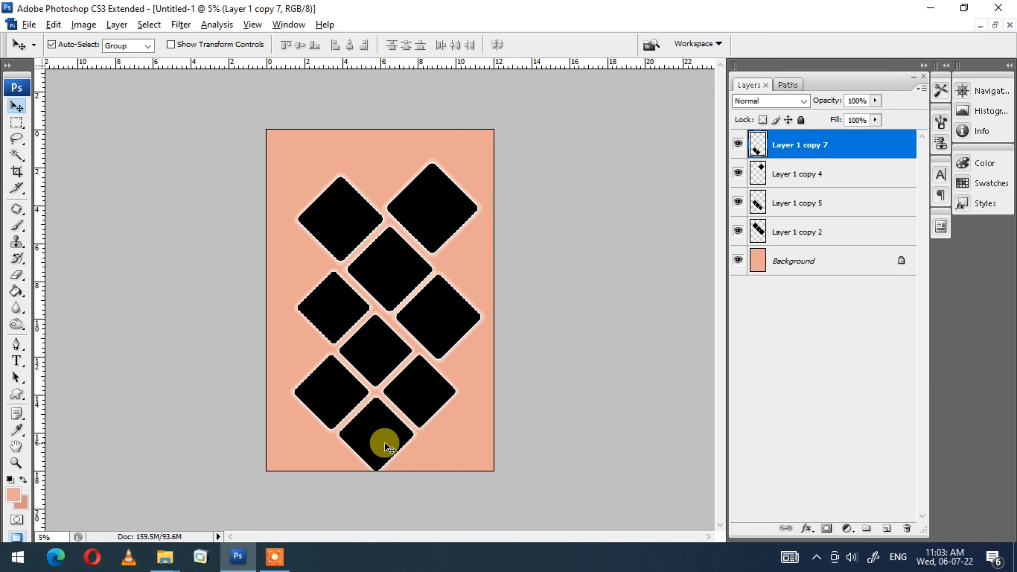
Nudge the top-right diamond down and merge Layer 1 copy 2 into Layer 1 copy 4
click(439, 196)
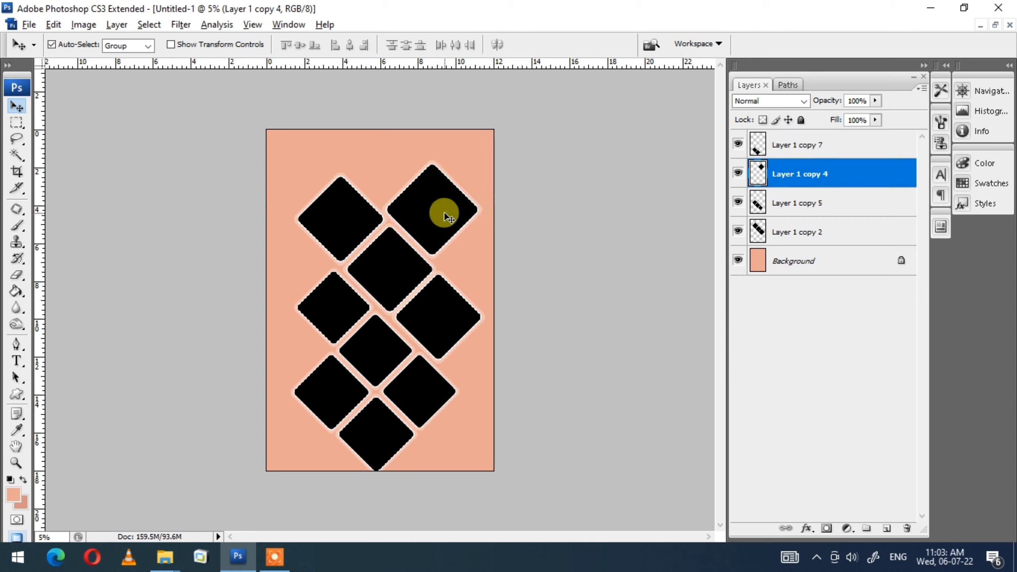
key(shift+Down)
key(shift+Down)
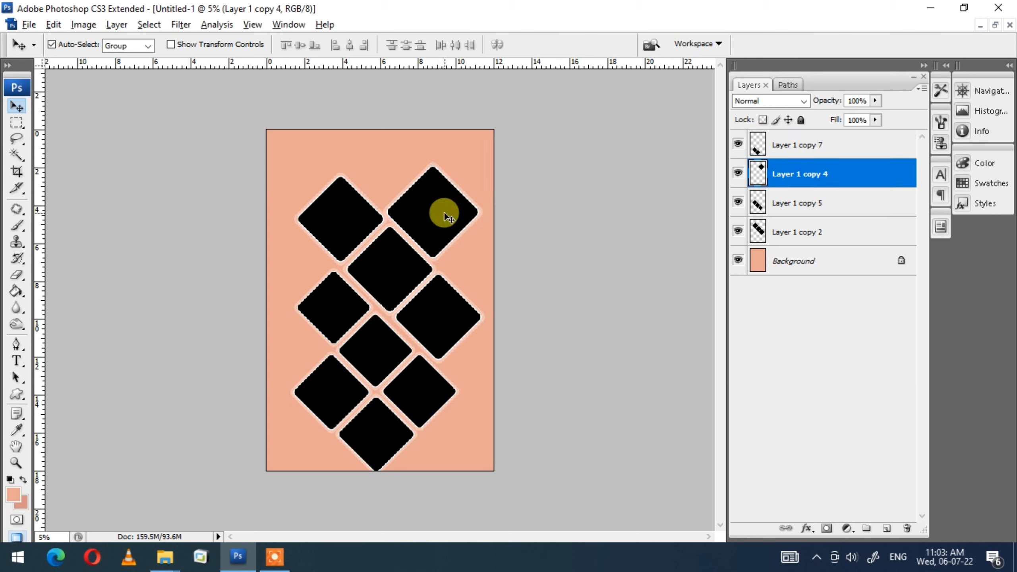
shift+click(375, 273)
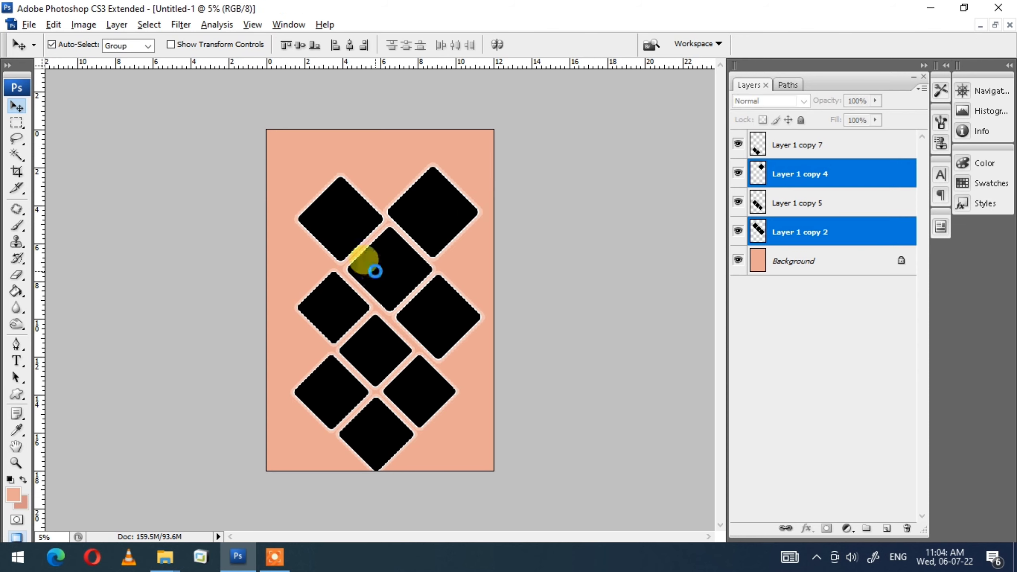
key(ctrl+e)
drag(451, 308, 427, 335)
key(ctrl+z)
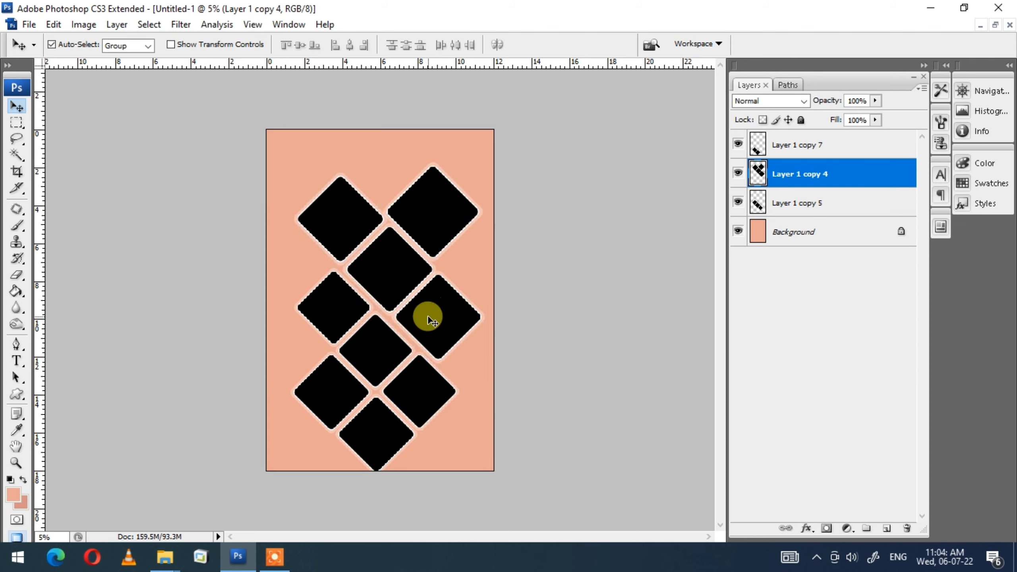
Merge Layer 1 copies 7, 4 and 5 into a single diamond layer
click(385, 345)
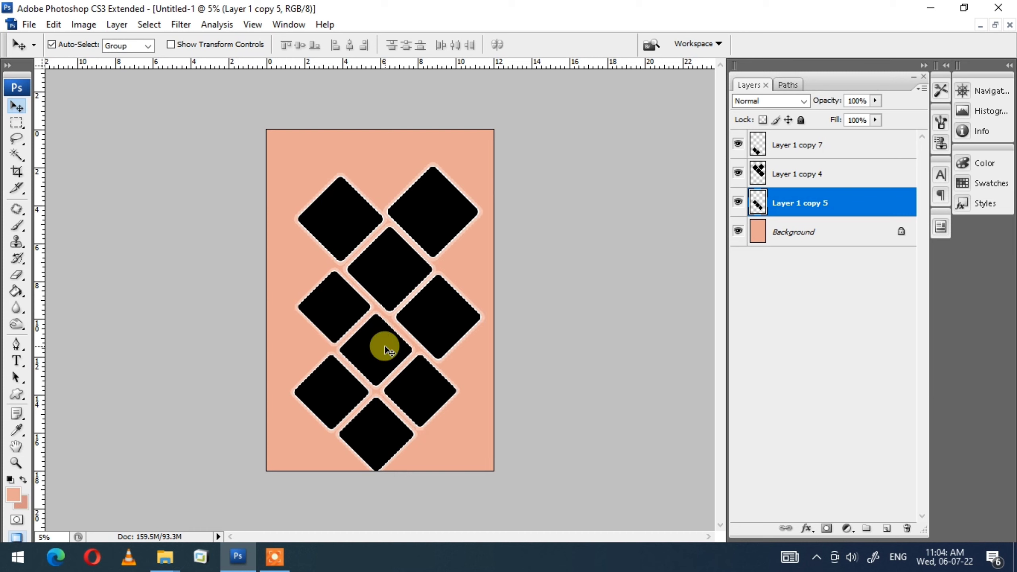
click(345, 393)
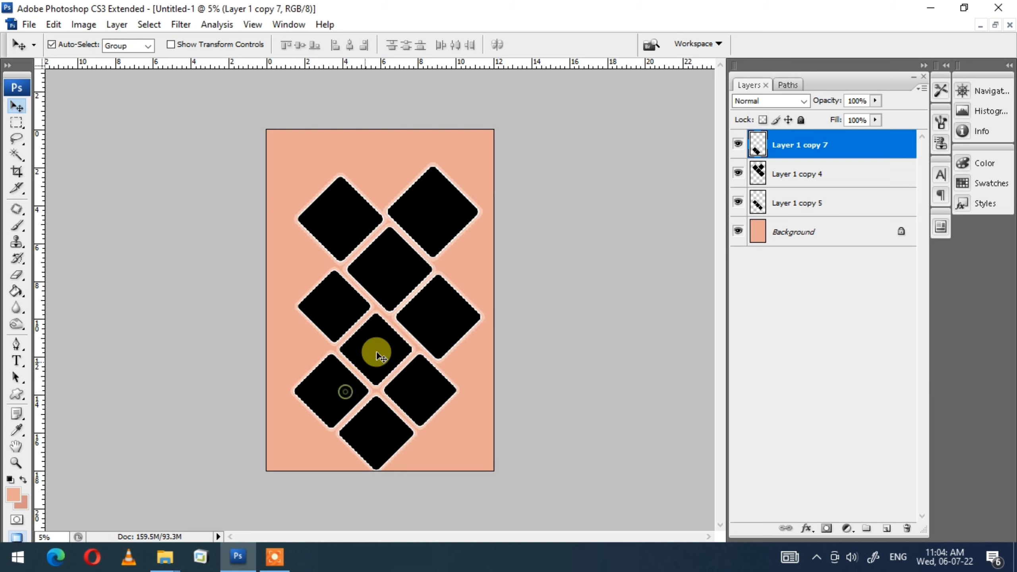
shift+click(446, 331)
shift+click(451, 211)
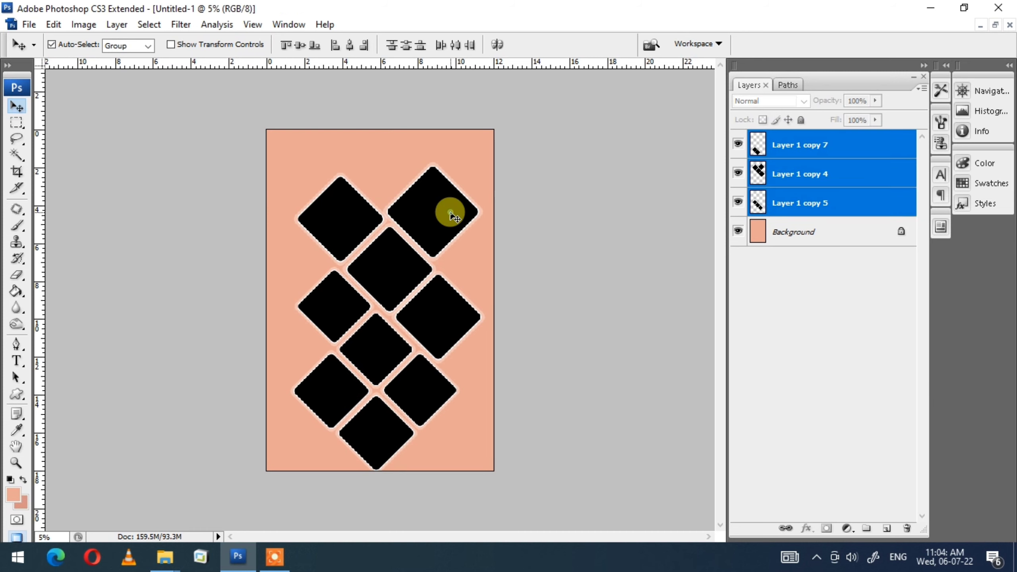
shift+click(799, 176)
shift+click(799, 144)
right_click(808, 176)
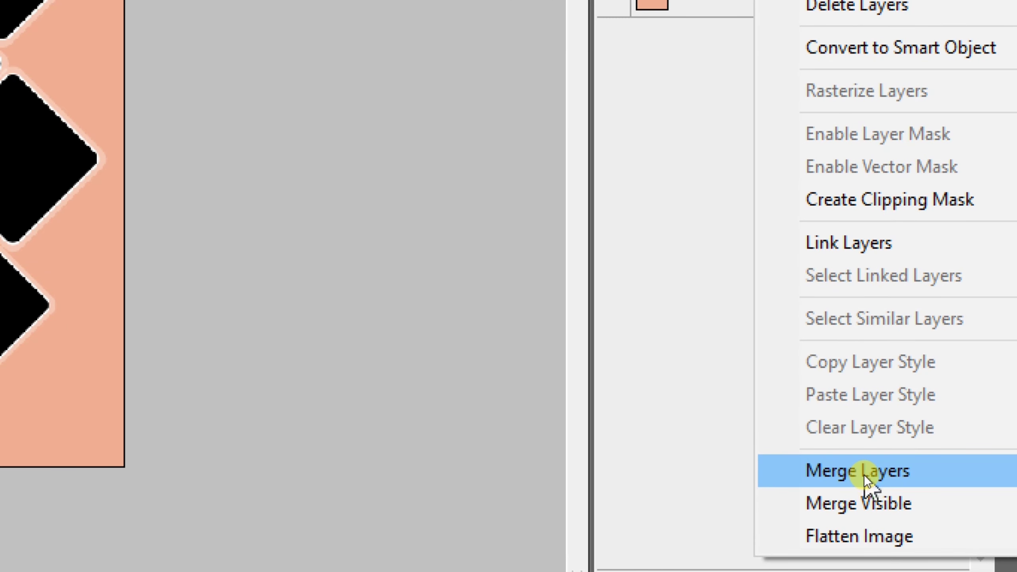
click(864, 475)
Move the merged diamond pattern down so it sits centred on the page
right_click(300, 282)
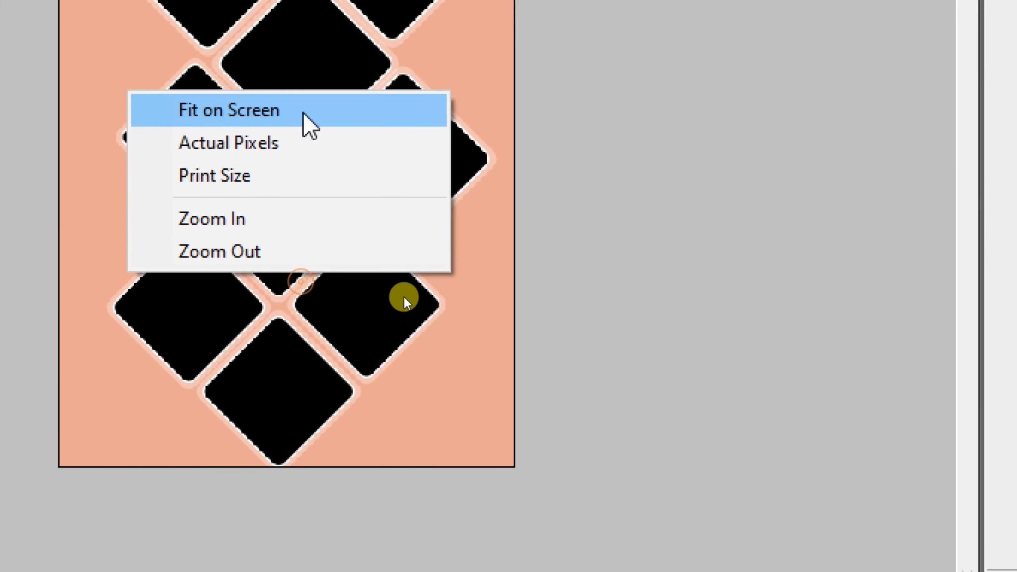
click(430, 465)
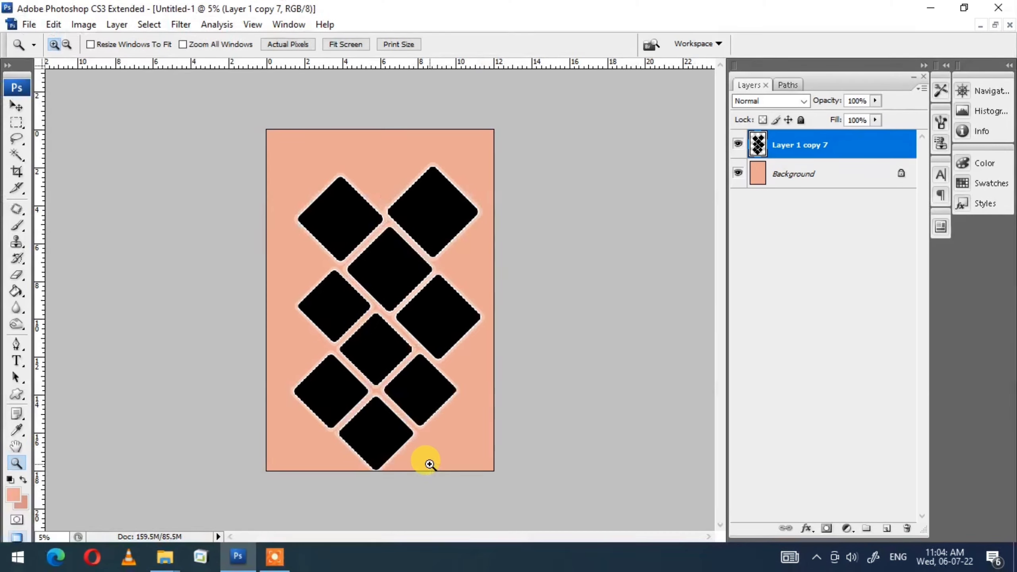
key(v)
mouse_move(379, 355)
mouse_down()
mouse_move(373, 336)
mouse_move(374, 348)
mouse_move(367, 343)
mouse_up()
right_click(352, 312)
click(385, 325)
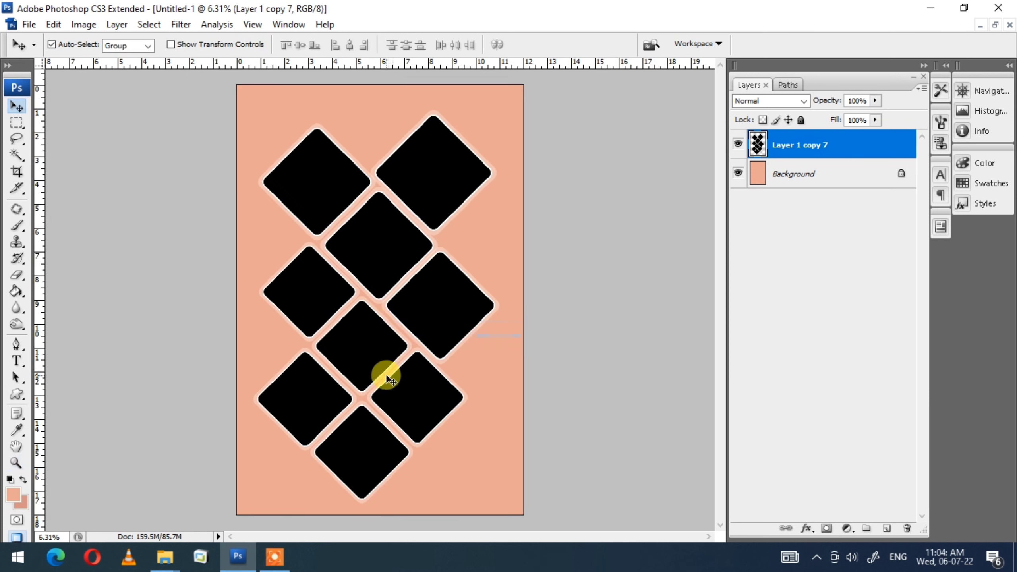
key(shift+Right)
key(shift+Right)
key(shift+Right)
key(shift+Right)
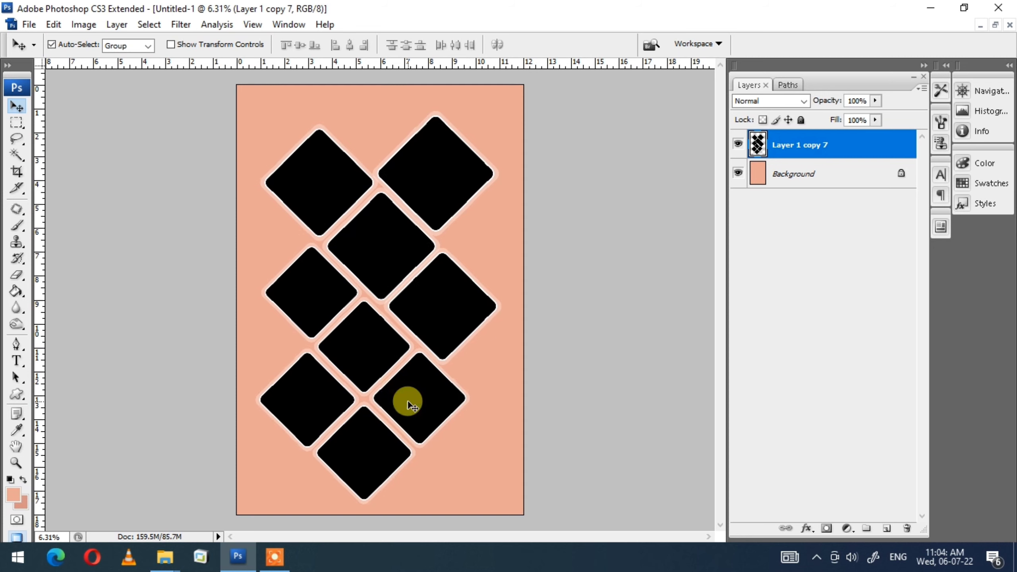
key(shift+Down)
key(shift+Down)
key(shift+Down)
key(shift+Down)
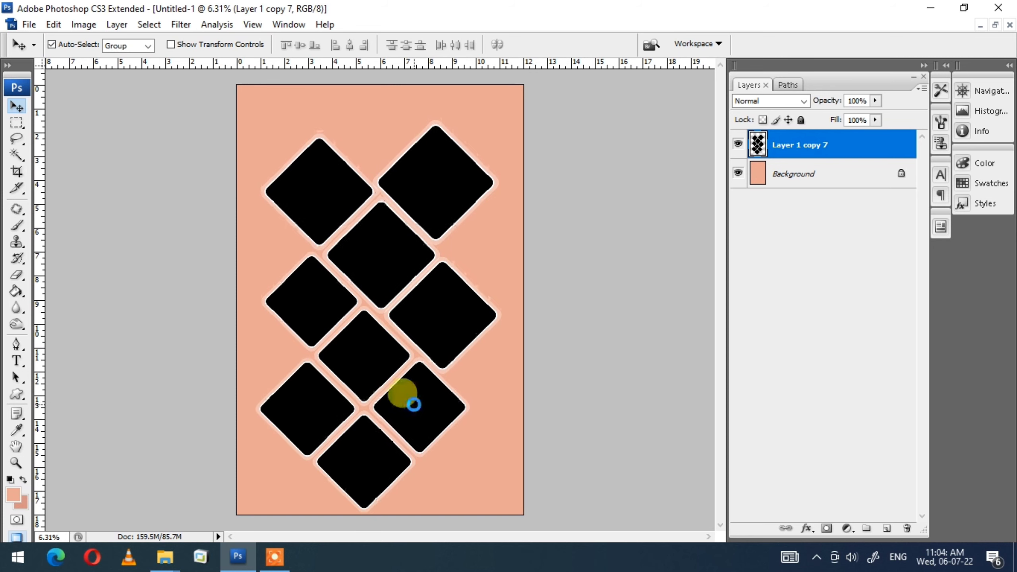
drag(413, 404, 415, 407)
Bring the first wedding photo from the creativity folder into Photoshop, then close its document unsaved
key(alt+Tab)
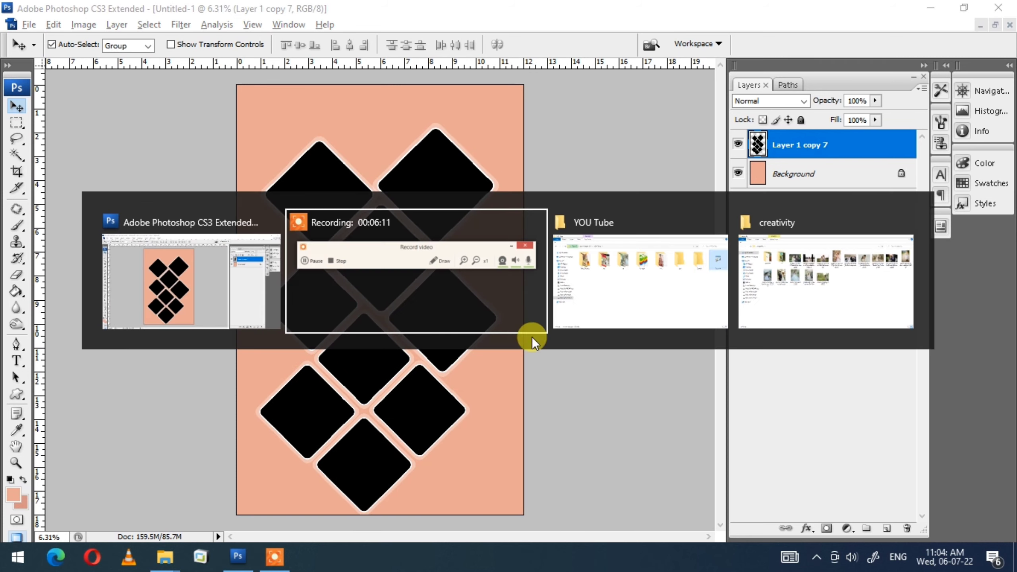
click(886, 329)
click(964, 8)
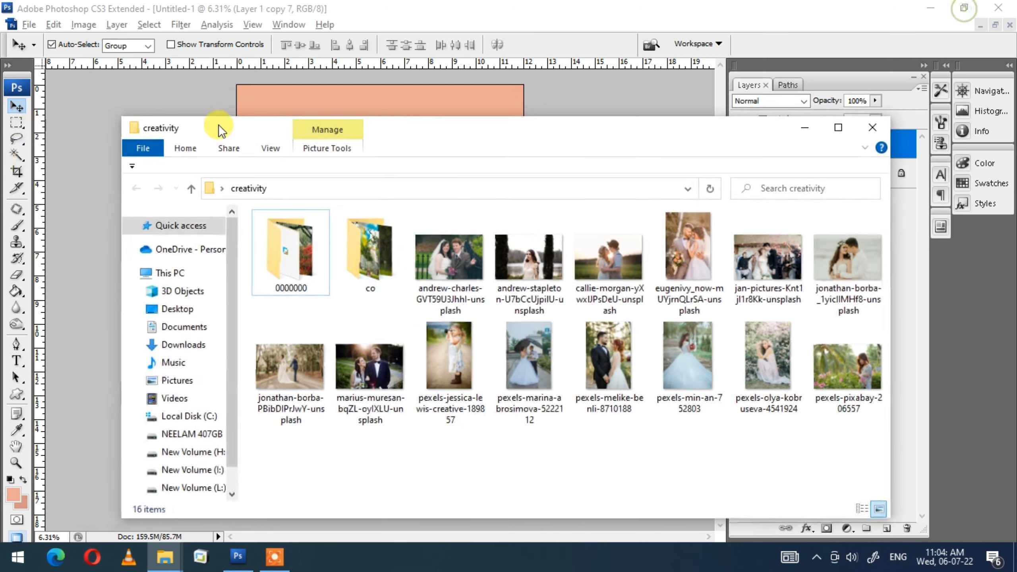
mouse_move(448, 256)
mouse_down()
mouse_move(939, 317)
mouse_move(582, 280)
mouse_up()
drag(665, 145, 666, 325)
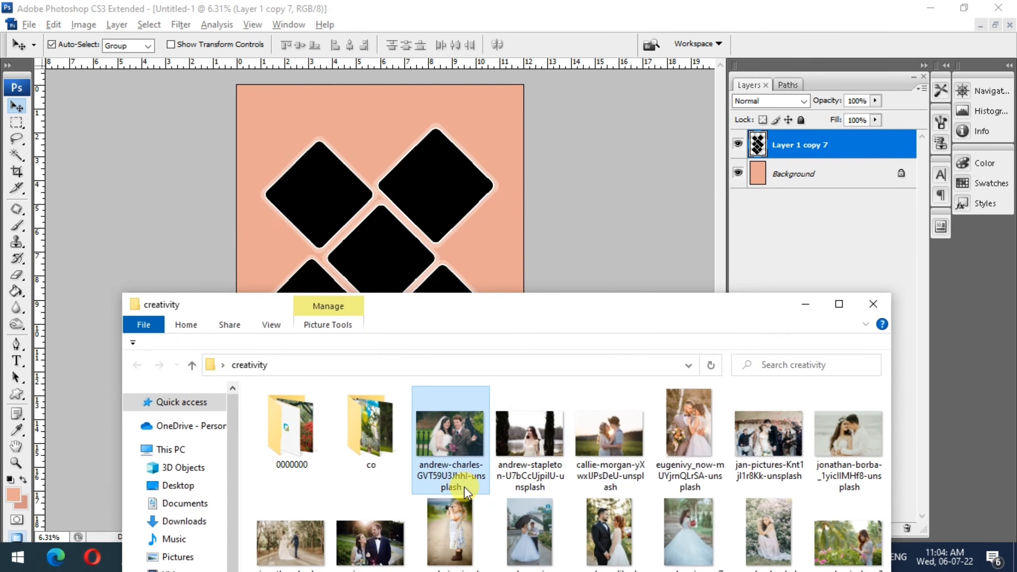
drag(521, 304, 521, 569)
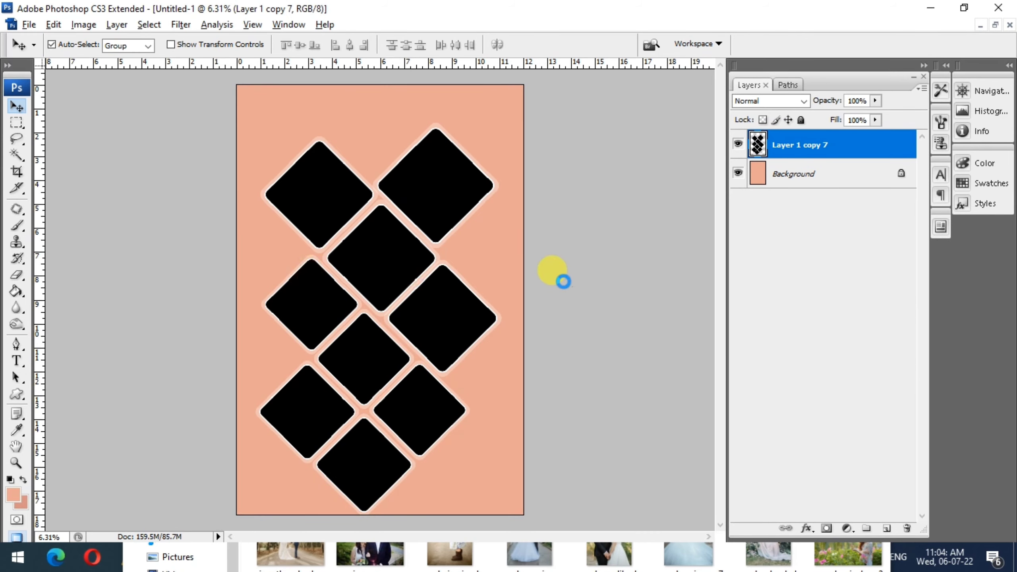
drag(527, 311, 528, 311)
key(z)
click(441, 258)
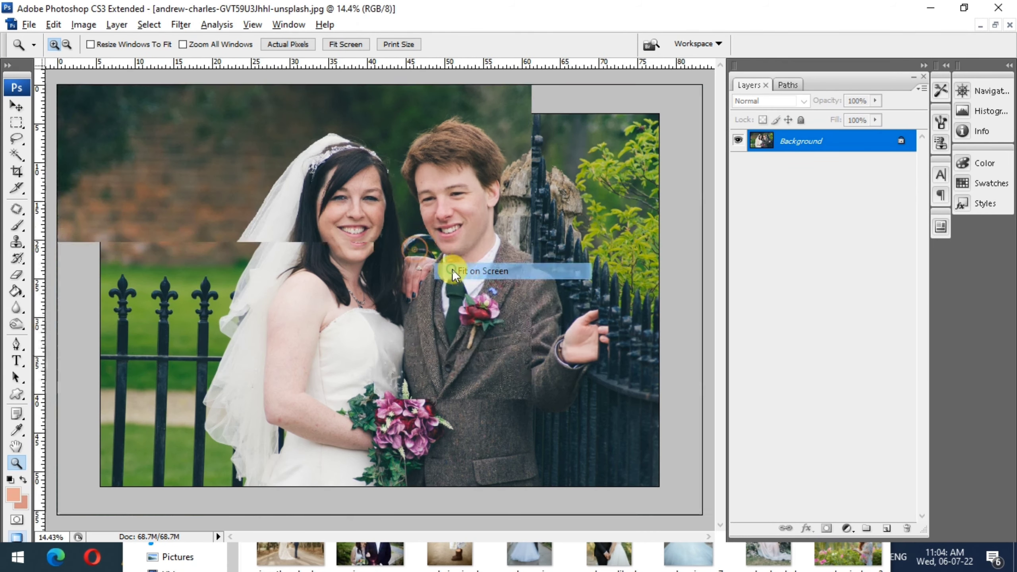
key(ctrl+w)
click(492, 228)
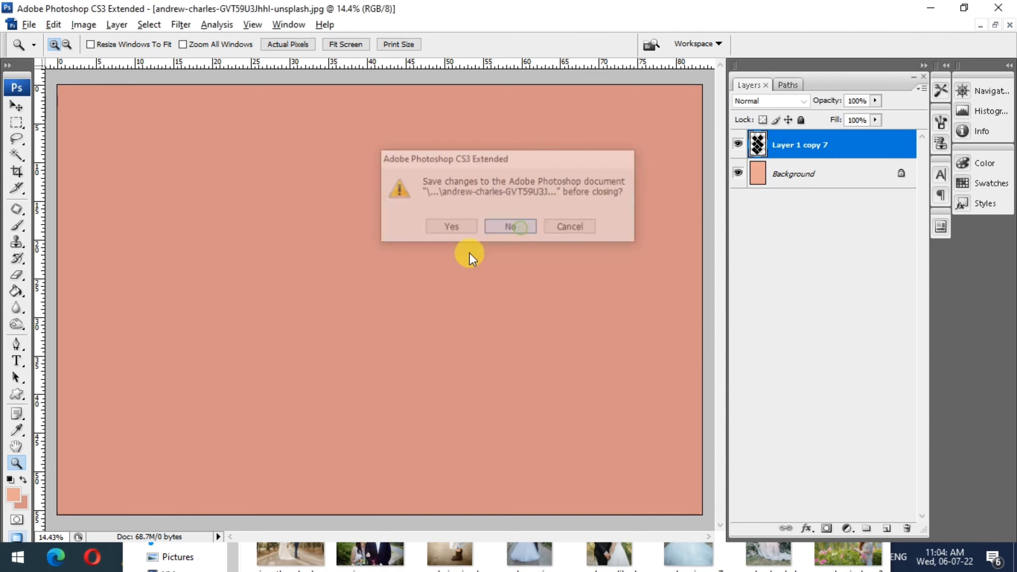
Fit the poster in the window and move the diamond pattern slightly up
right_click(469, 267)
click(482, 276)
key(v)
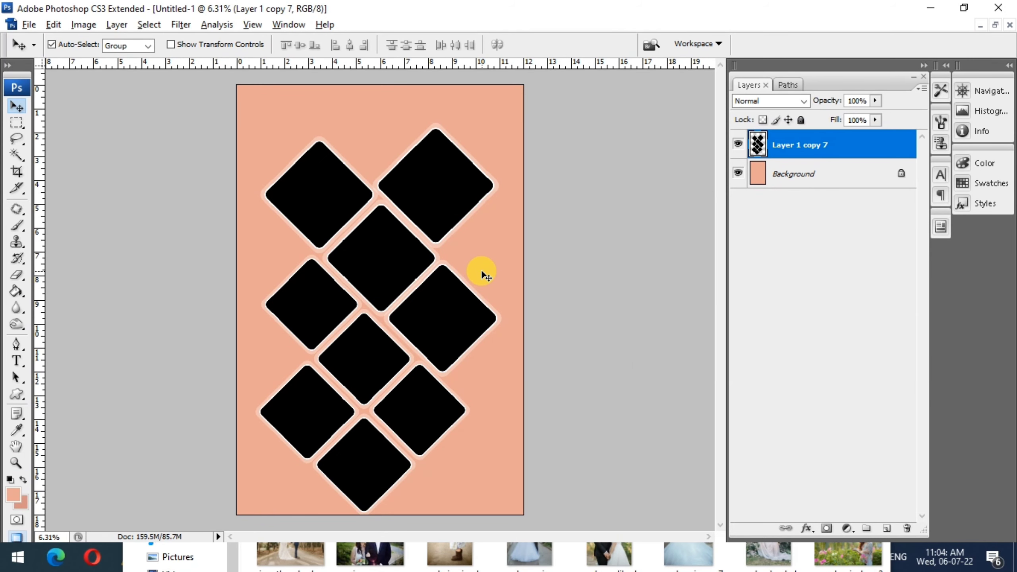
key(z)
right_click(358, 255)
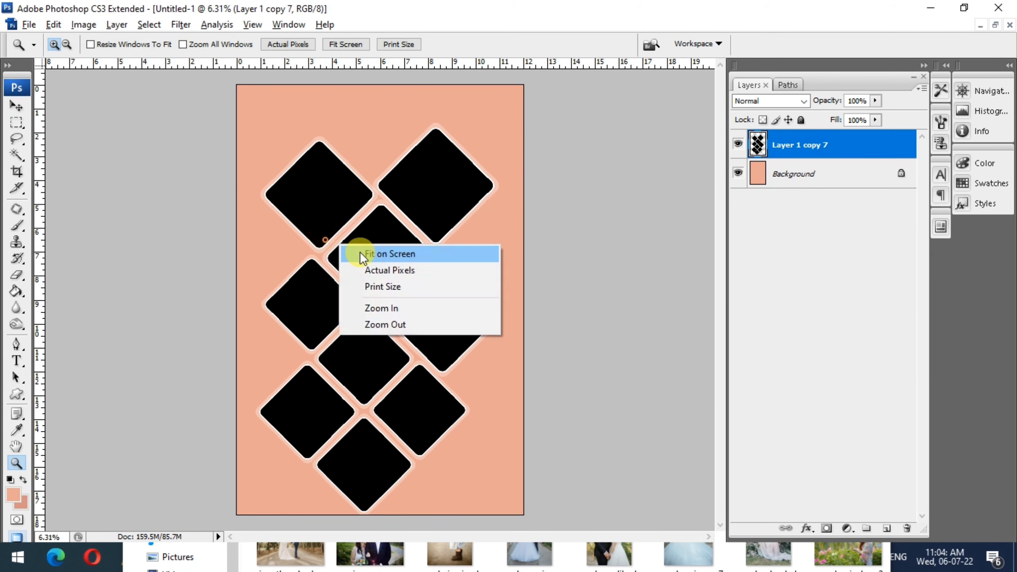
click(356, 250)
right_click(368, 341)
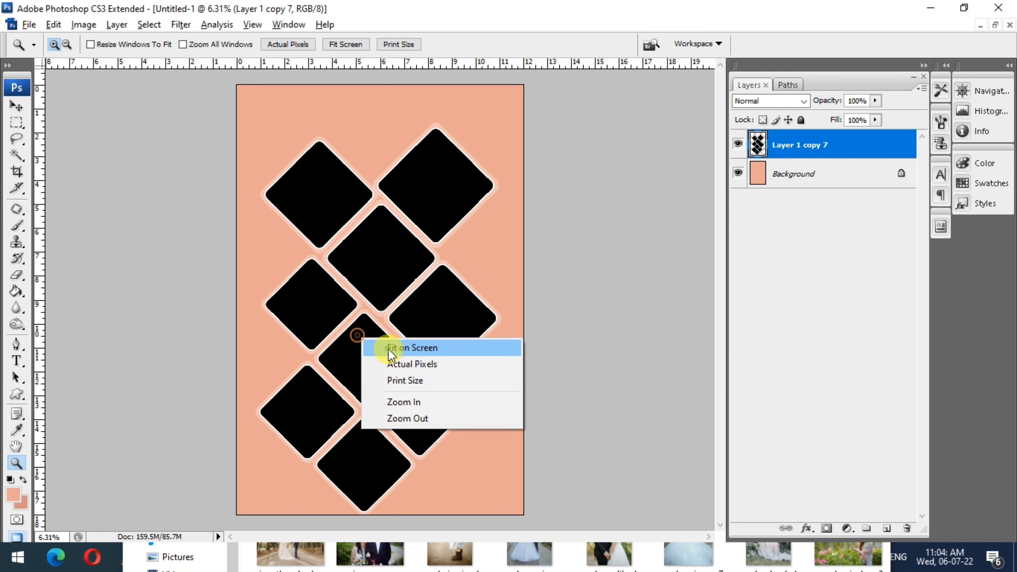
click(371, 345)
key(v)
drag(390, 298, 391, 295)
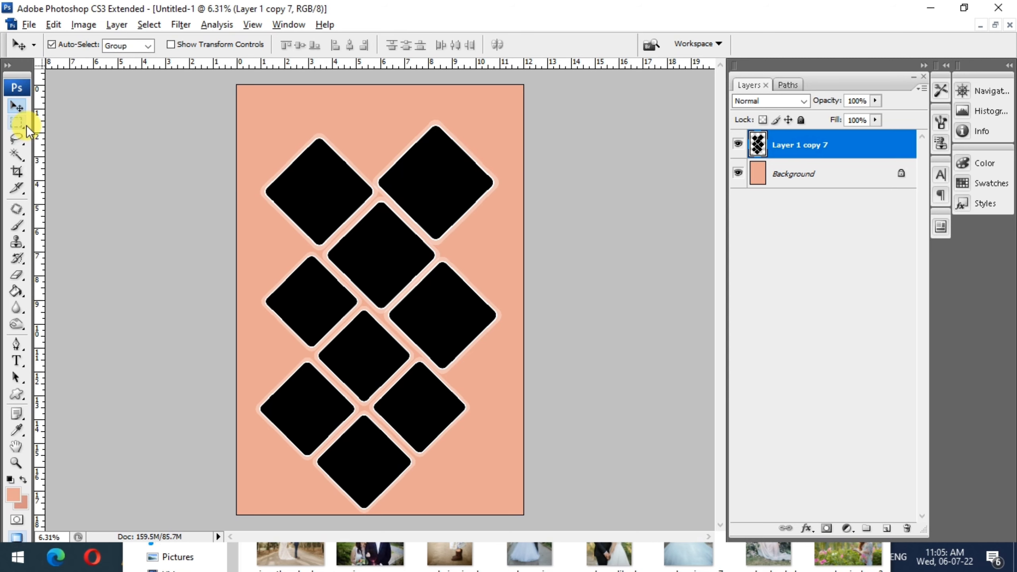
Paste the wedding photo into the top-left diamond, fit it, and duplicate the layer
key(w)
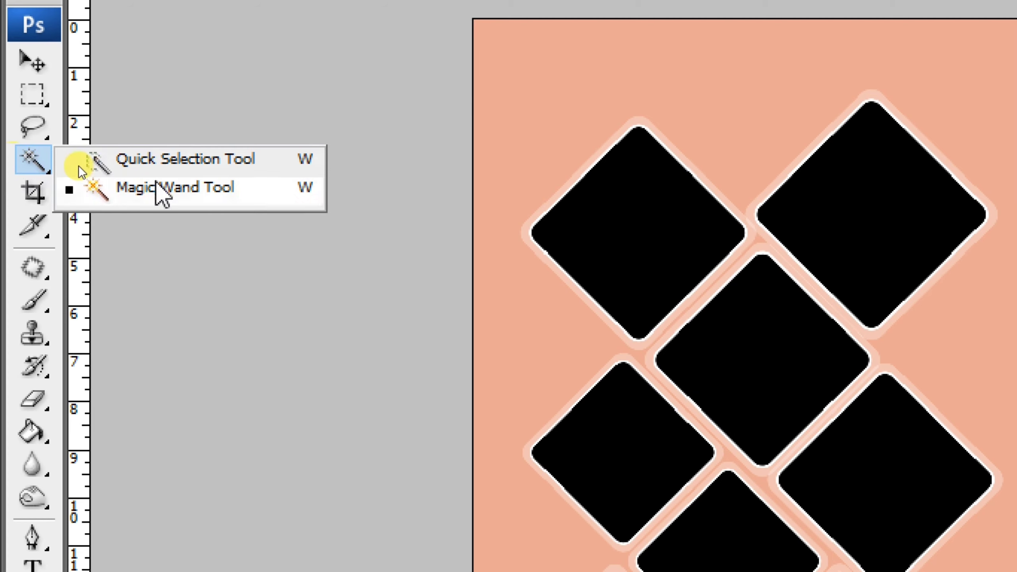
click(168, 187)
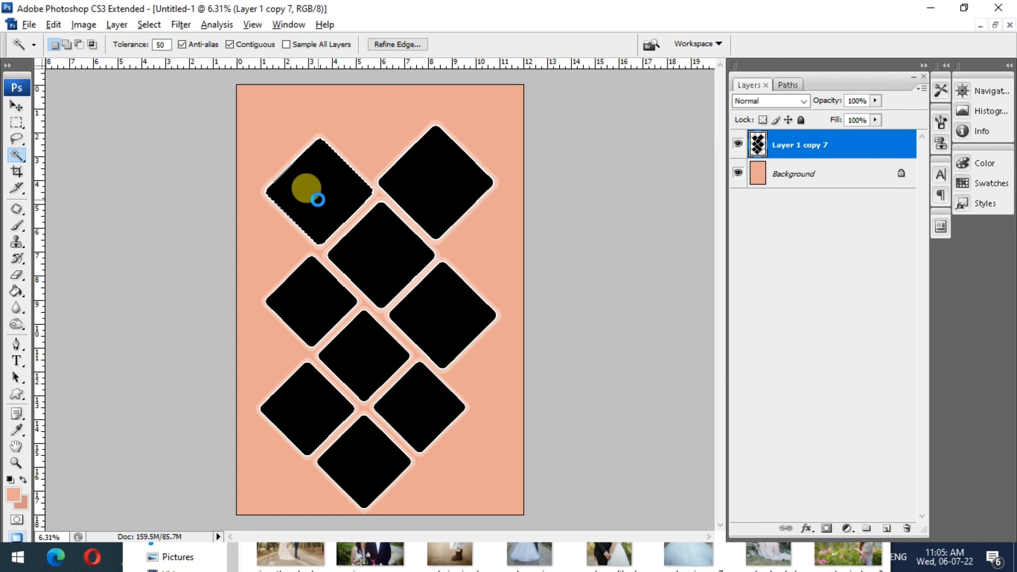
key(ctrl+shift+v)
key(ctrl+t)
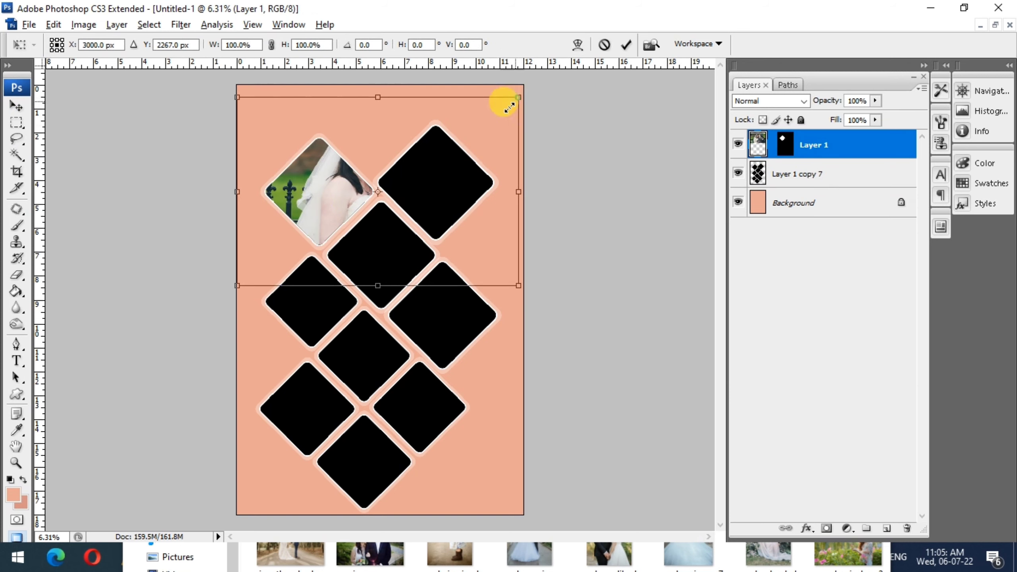
mouse_move(509, 108)
mouse_down()
mouse_move(409, 181)
mouse_move(359, 190)
mouse_up()
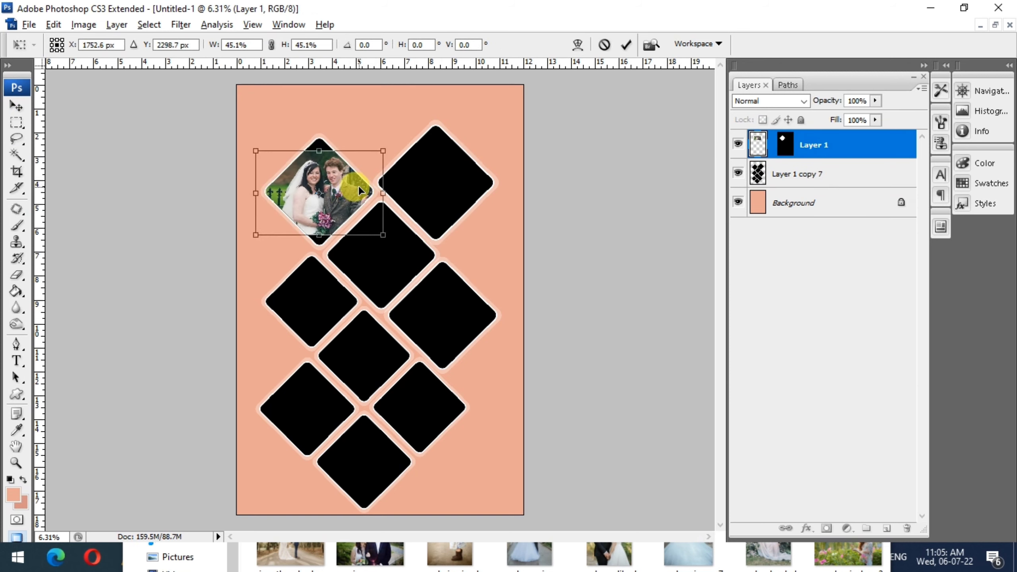
drag(383, 150, 394, 143)
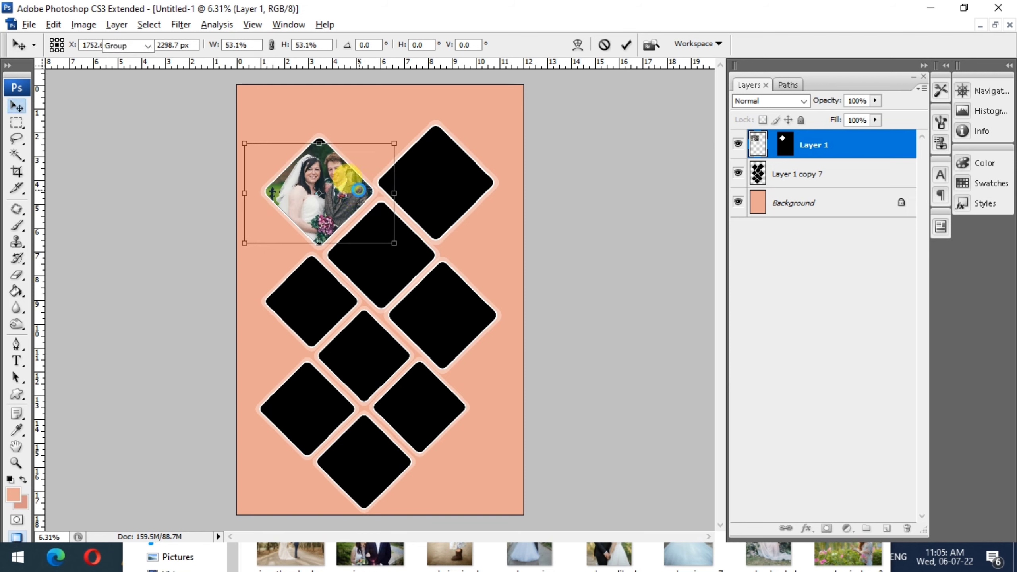
key(Return)
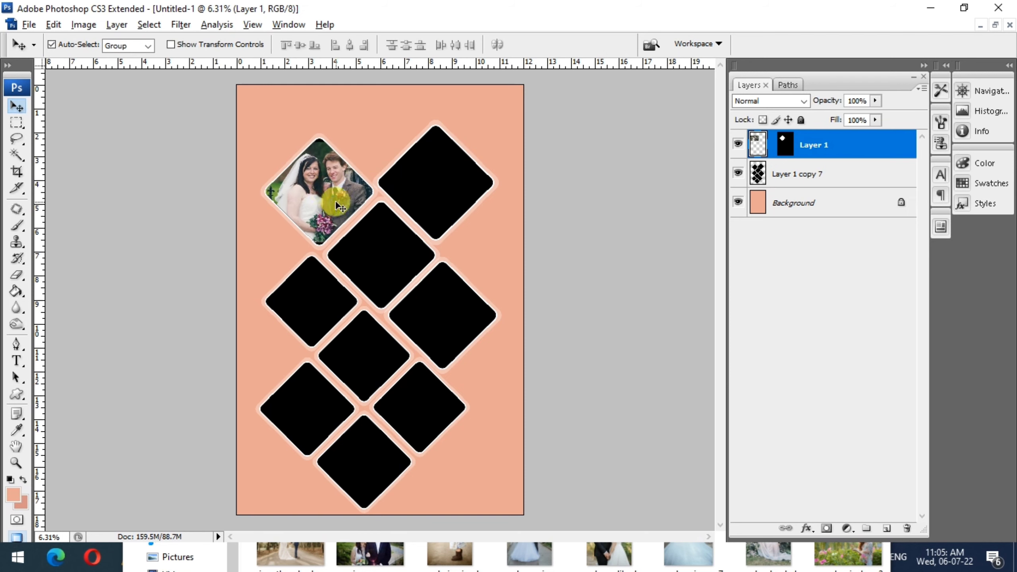
drag(344, 214, 334, 213)
key(ctrl+j)
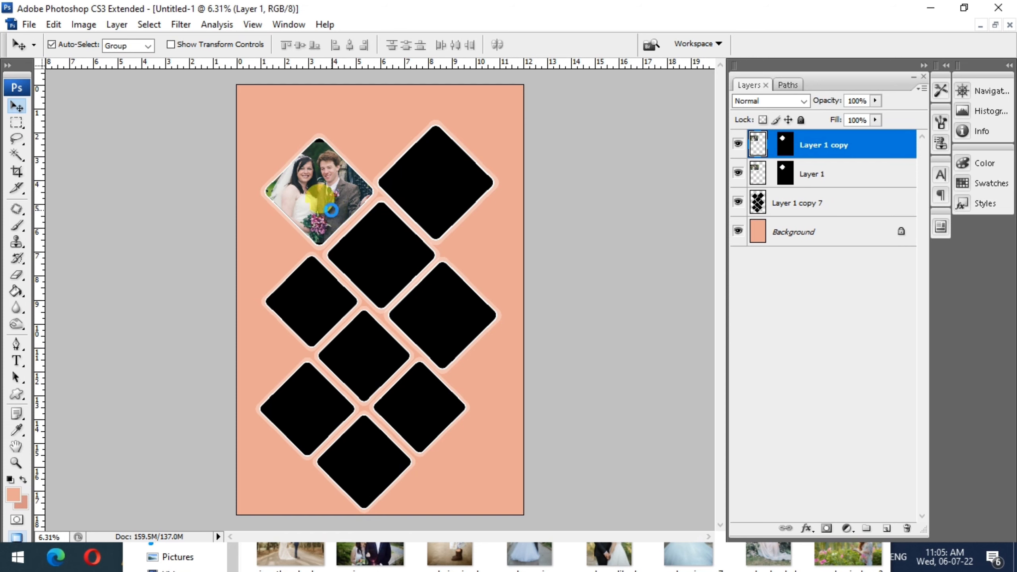
key(alt+Tab)
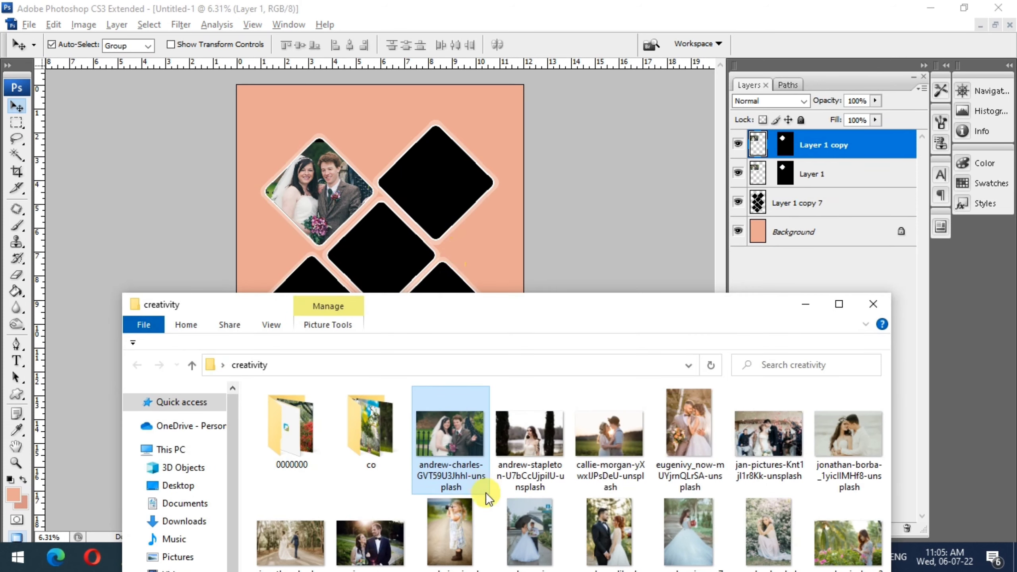
Bring the andrew-stapleton bride photo into Photoshop, copy it, and close it unsaved
drag(486, 499, 493, 356)
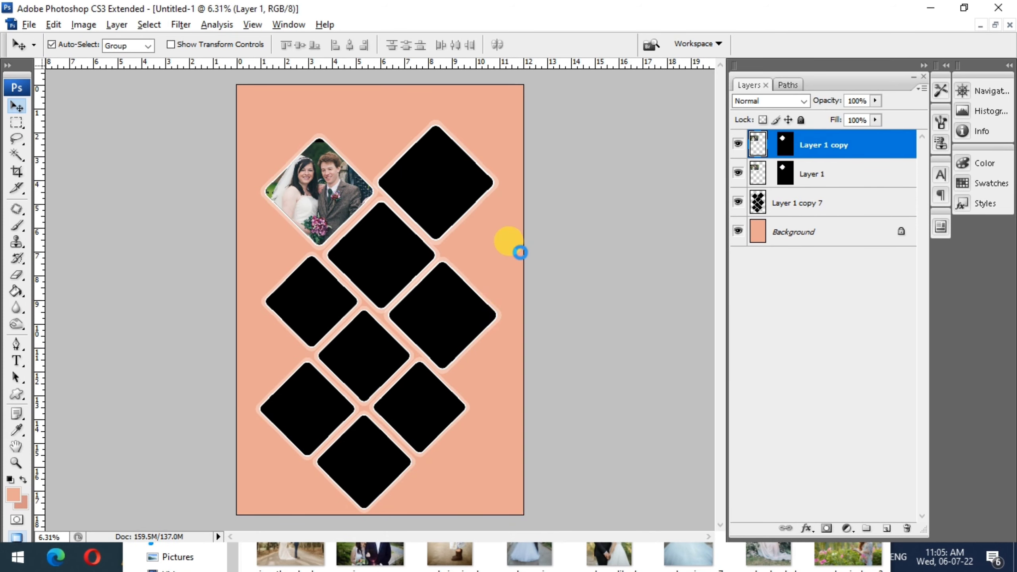
key(z)
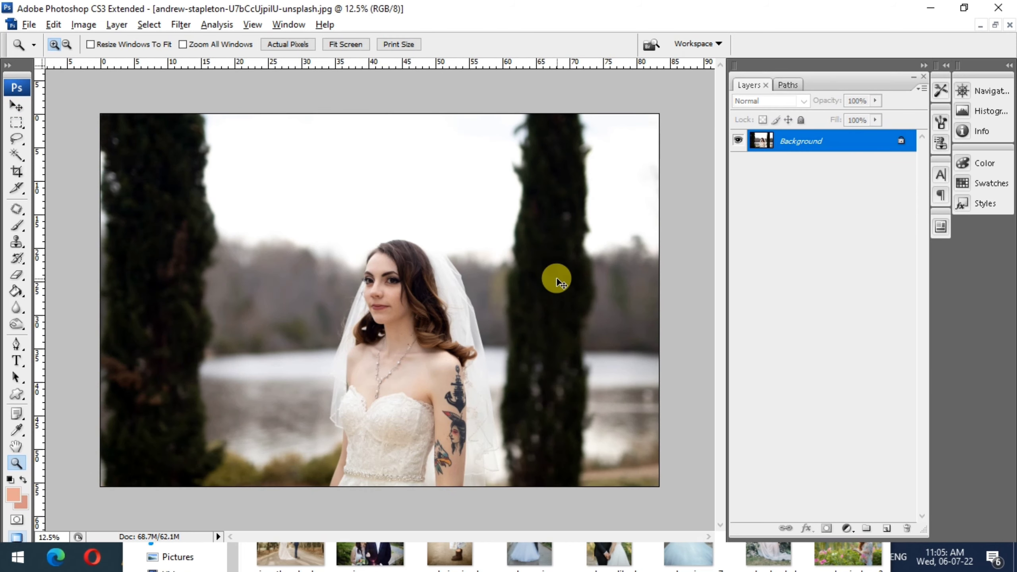
key(ctrl+a)
key(ctrl+w)
click(507, 227)
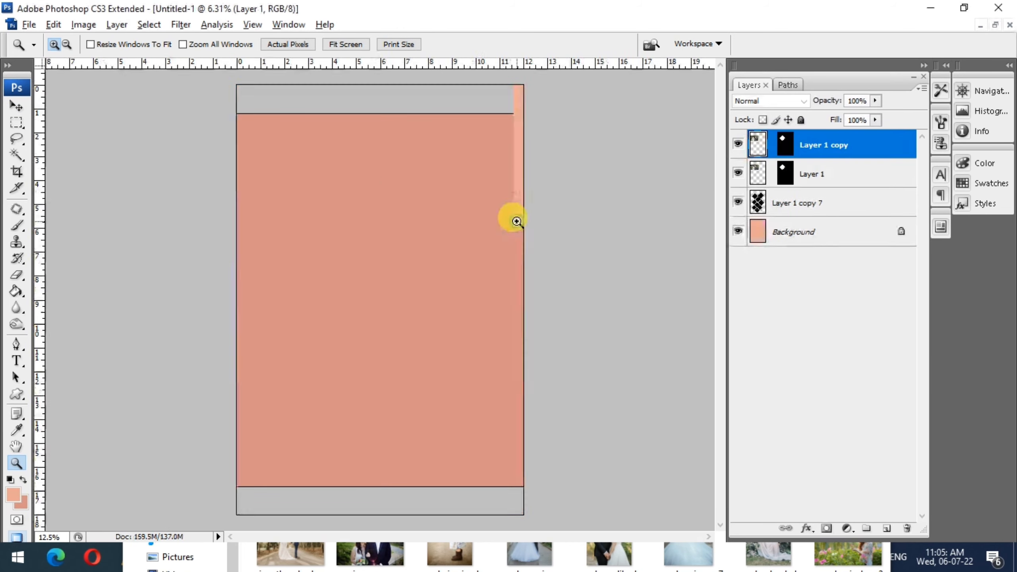
Paste the bride photo into the top-right diamond and scale it to about 66.6%
key(v)
click(438, 207)
key(w)
key(ctrl+shift+v)
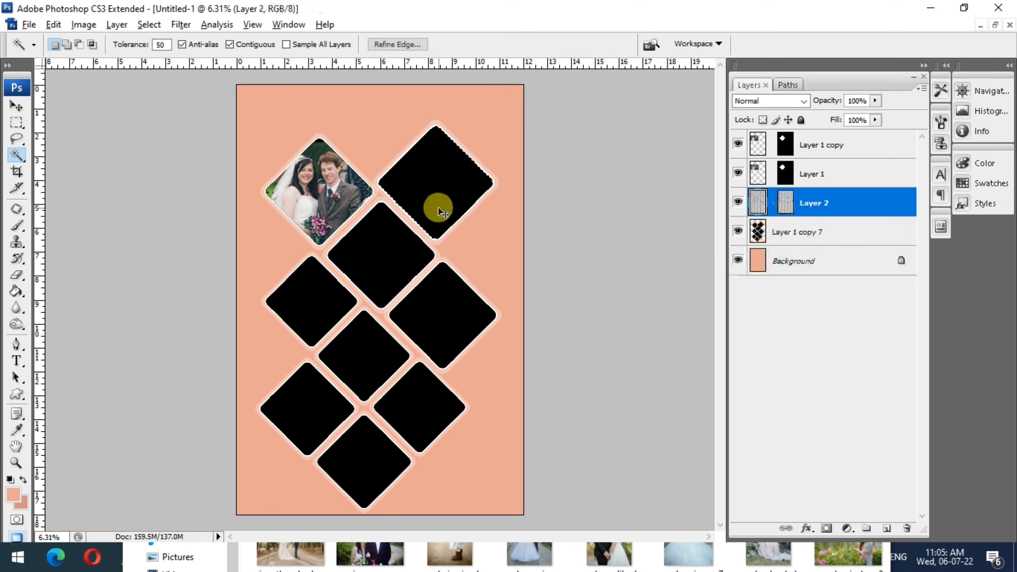
key(v)
key(ctrl+t)
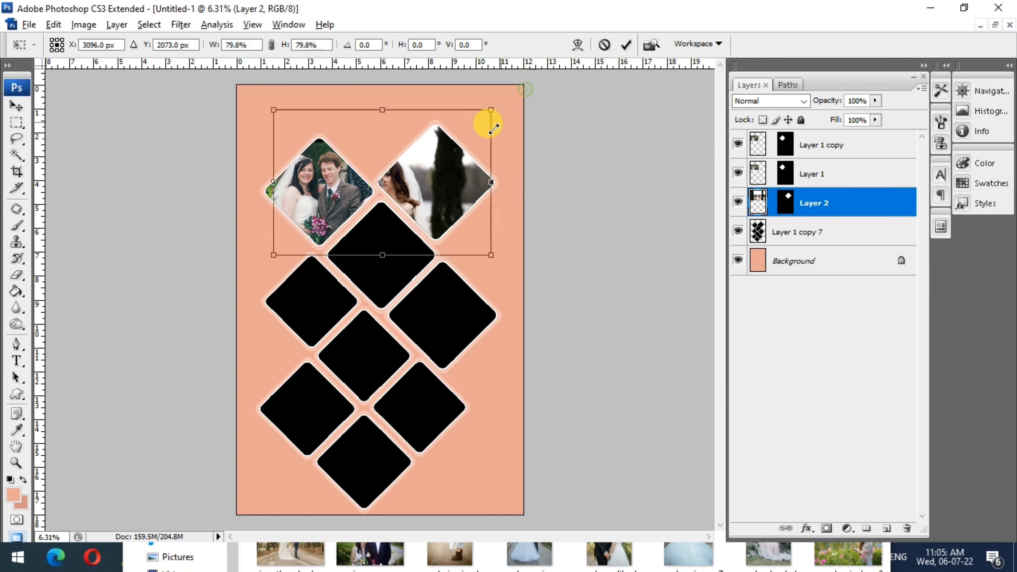
drag(529, 91, 458, 138)
drag(413, 179, 454, 186)
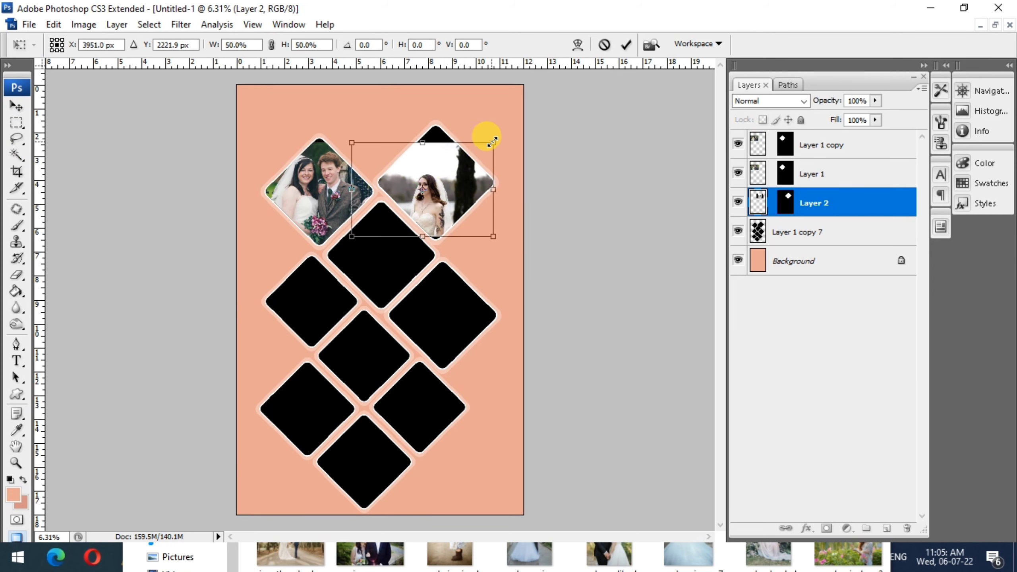
drag(493, 142, 511, 119)
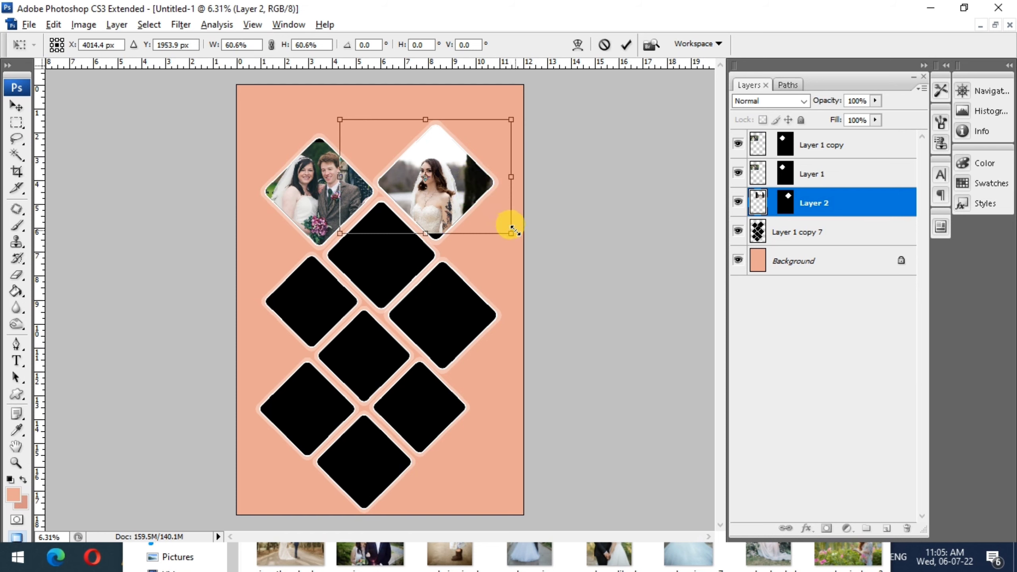
drag(511, 233, 518, 240)
key(alt+Tab)
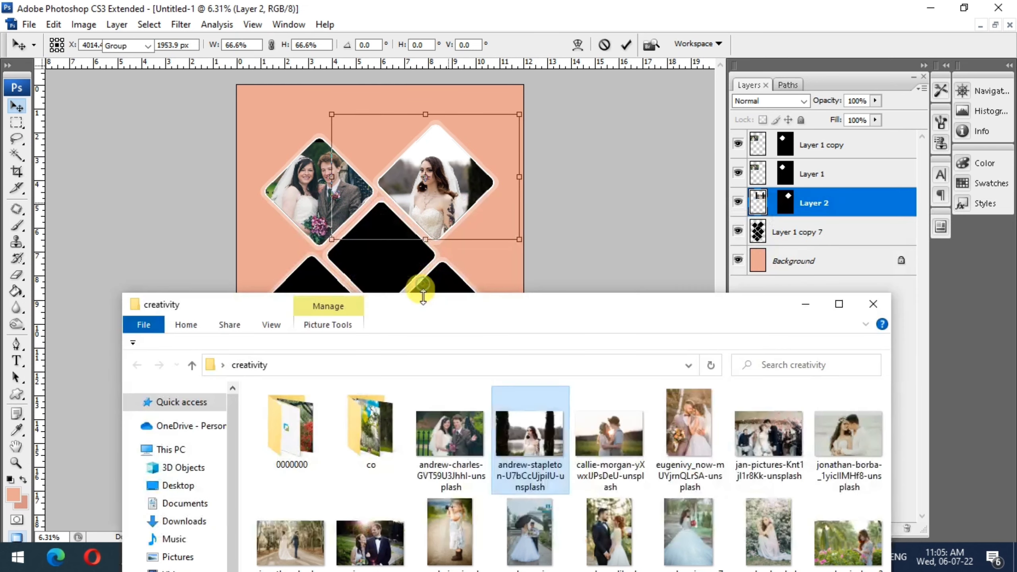
Bring the callie-morgan sunset couple photo into Photoshop, copy it, and close it unsaved
drag(609, 434, 486, 170)
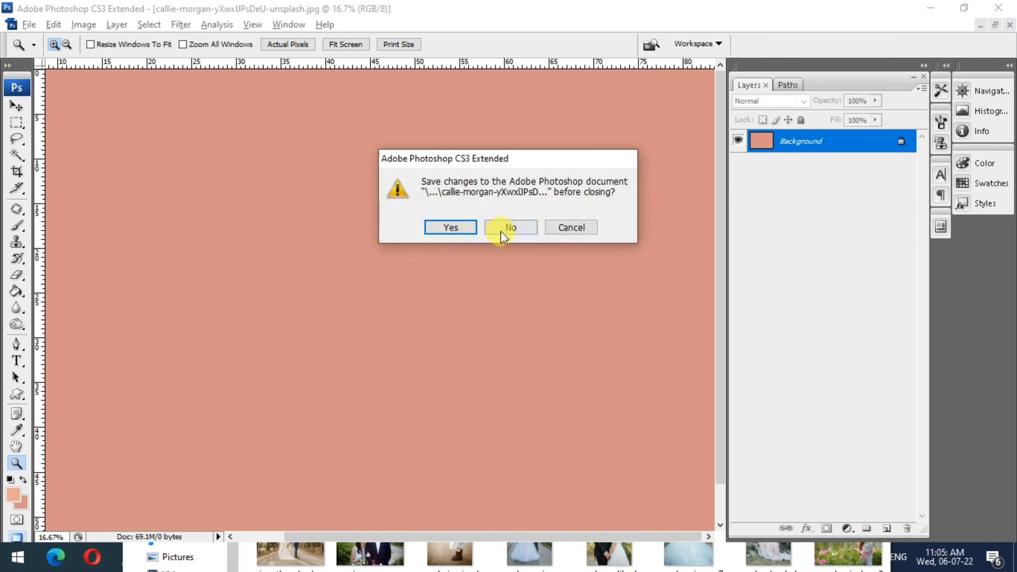
click(500, 225)
key(v)
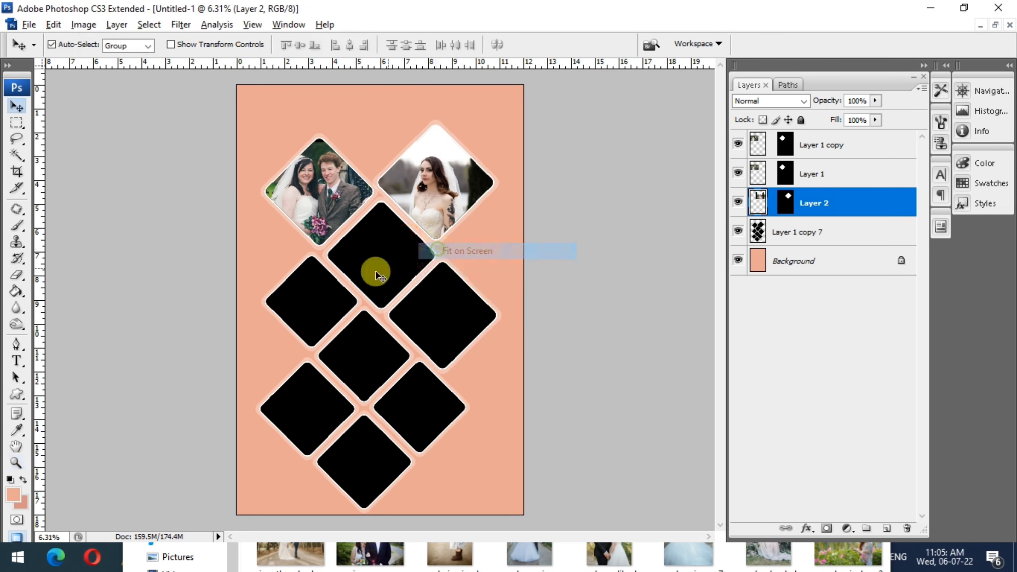
Paste the sunset photo into the middle diamond as Layer 3, scaled to 68.5%
click(378, 273)
key(w)
key(ctrl+shift+v)
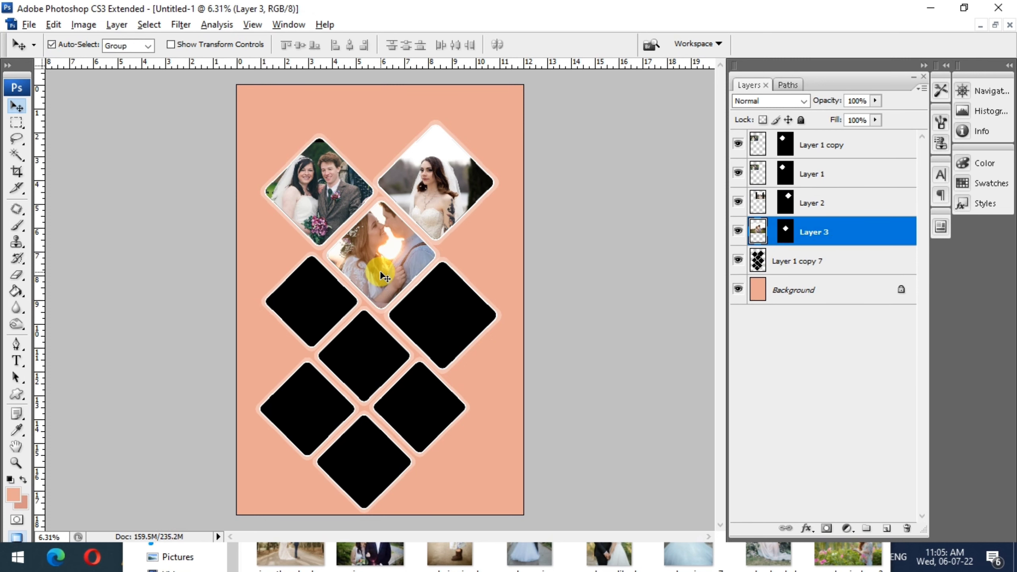
key(ctrl+t)
drag(523, 155, 475, 193)
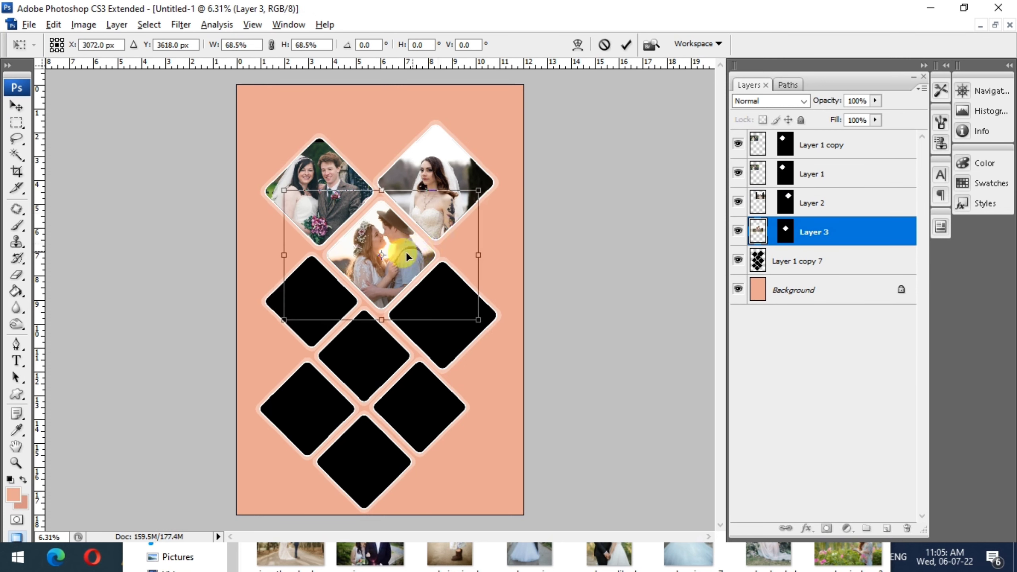
drag(404, 257, 400, 258)
key(Return)
key(alt+Tab)
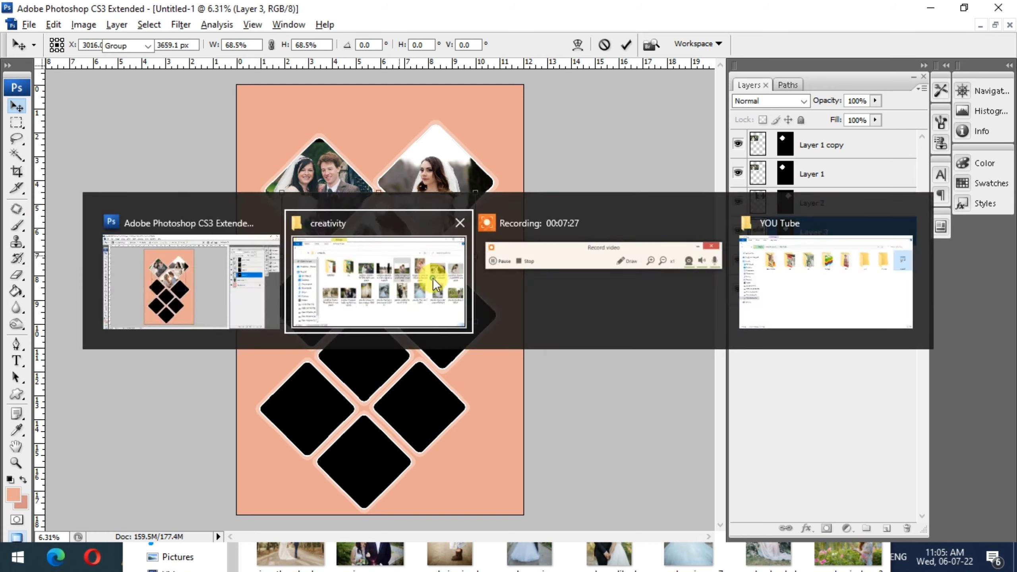
Copy the jan-pictures confetti crowd photo and close it without saving
click(683, 447)
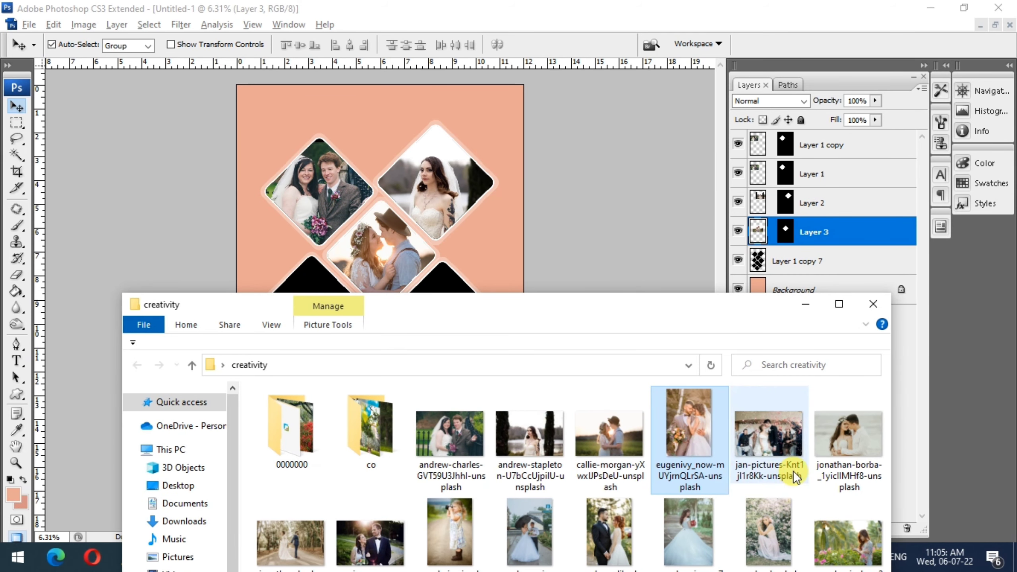
click(500, 218)
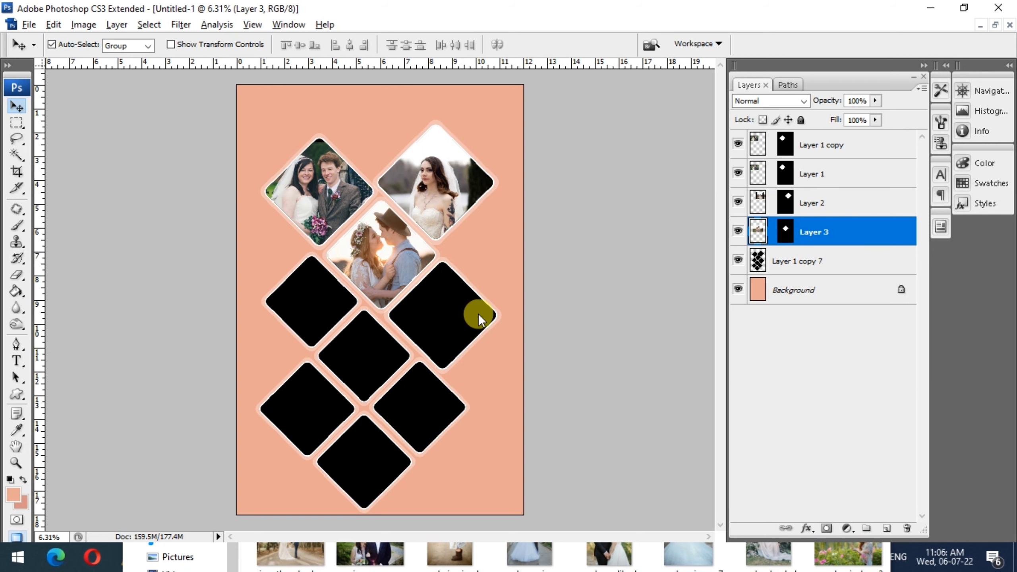
key(ctrl+w)
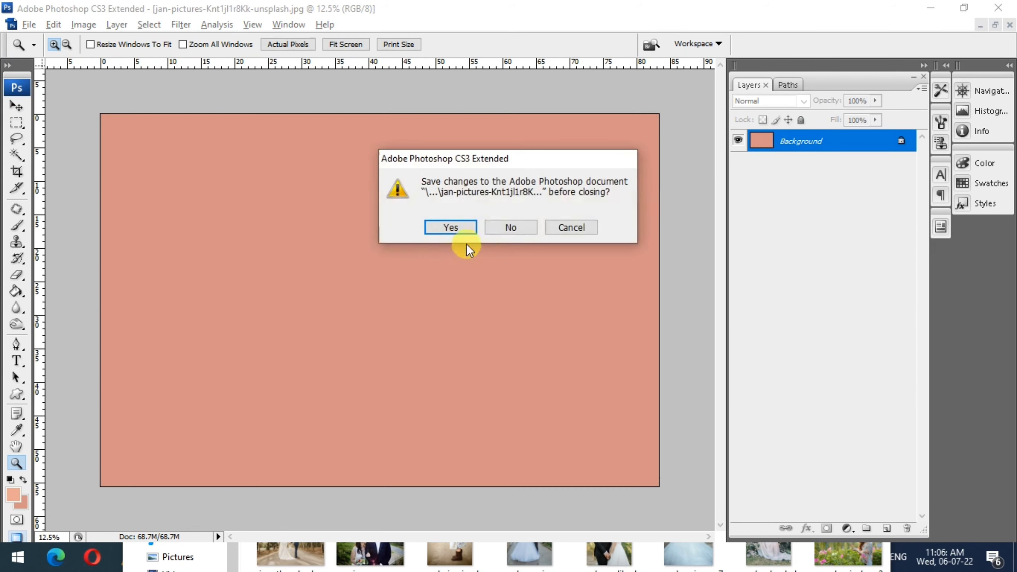
click(509, 224)
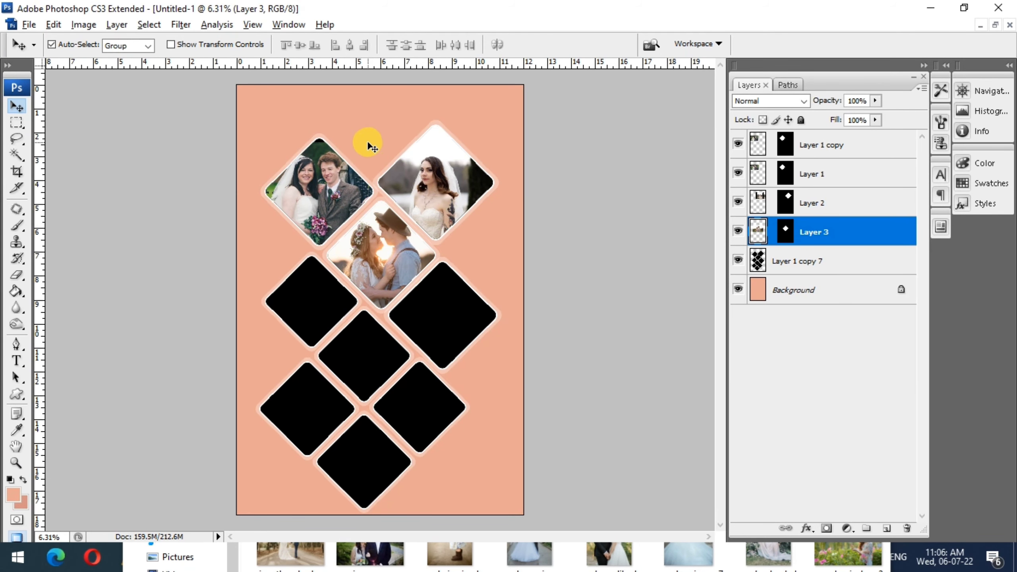
Paste the confetti photo above Background as Layer 4, rotated −3.2° and scaled across the top
right_click(362, 142)
click(379, 143)
key(ctrl+v)
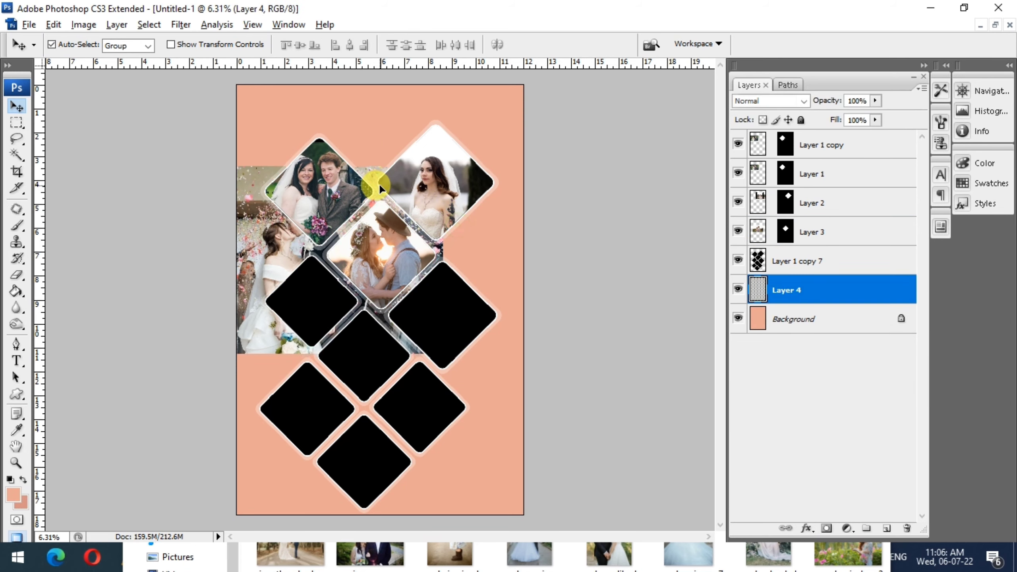
drag(380, 185, 423, 106)
key(ctrl+t)
drag(525, 304, 567, 314)
mouse_move(482, 303)
mouse_down()
mouse_move(494, 261)
mouse_move(508, 279)
mouse_up()
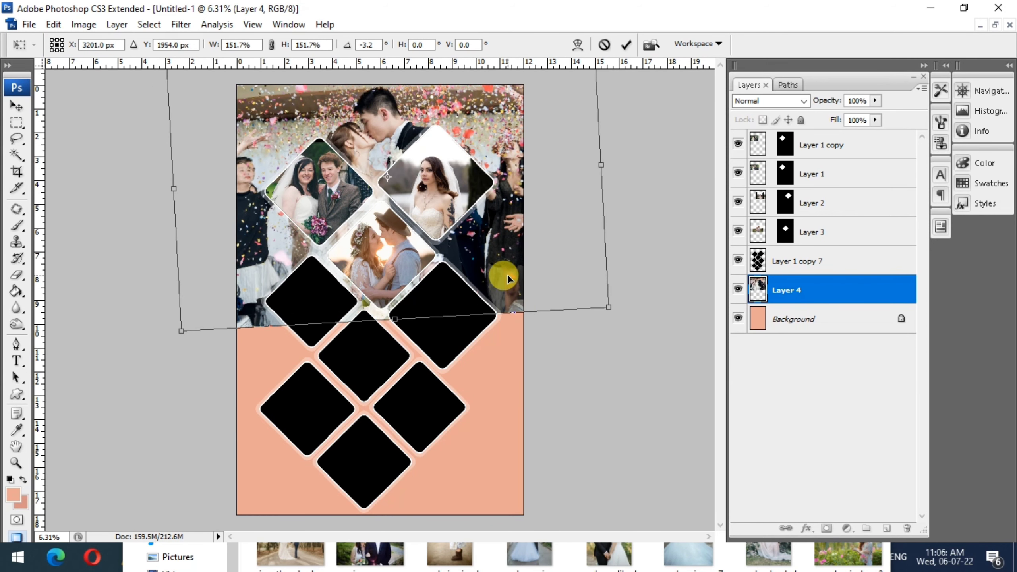
key(Return)
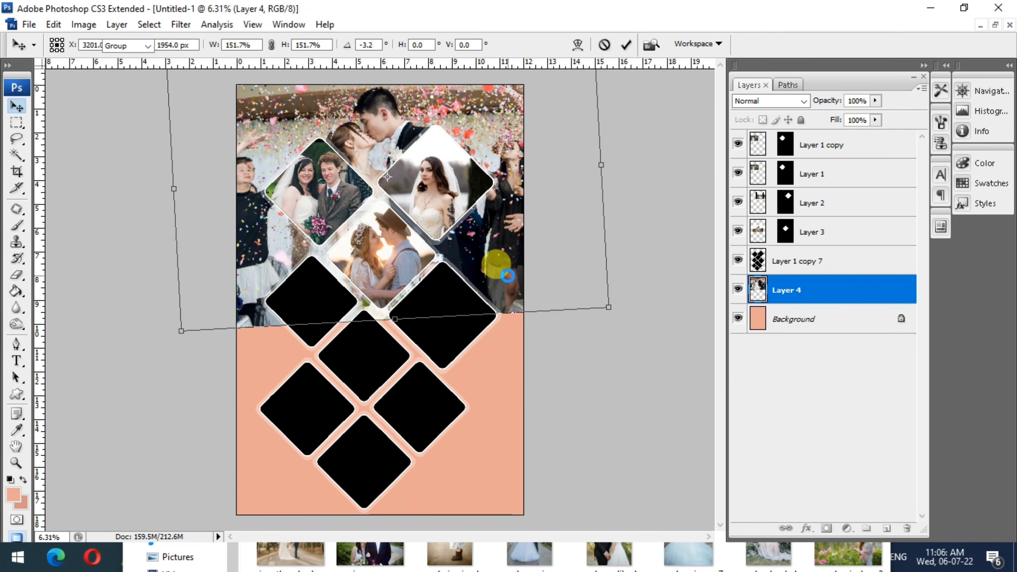
Set Layer 4 to 60% opacity and erase its bottom edge into the peach backdrop
key(6)
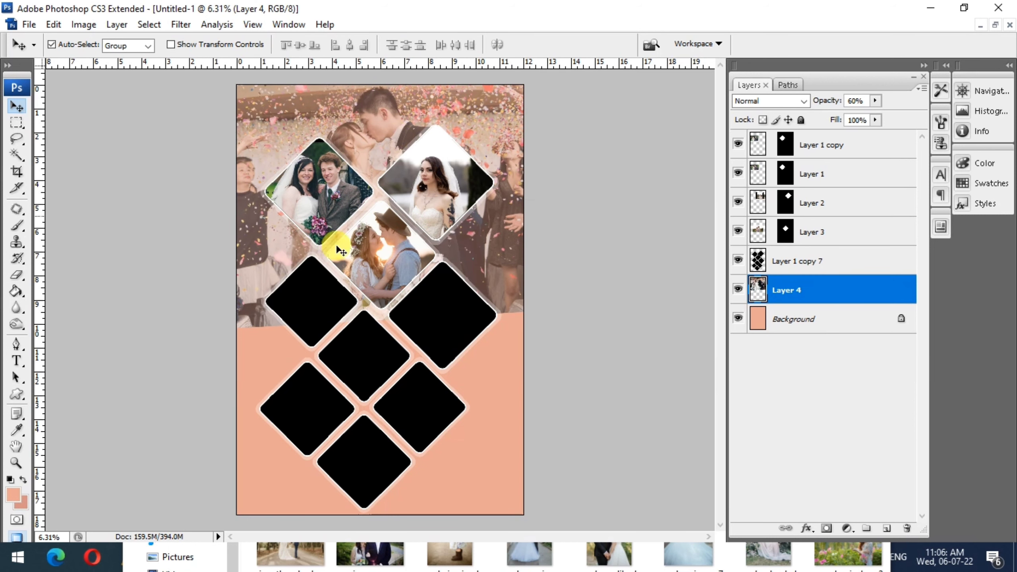
key(e)
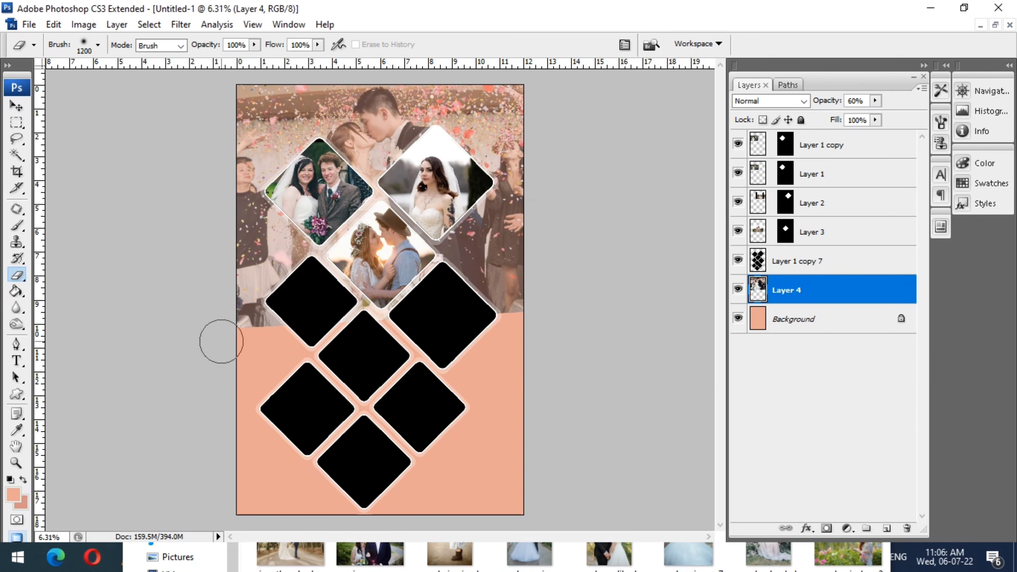
drag(216, 334, 502, 334)
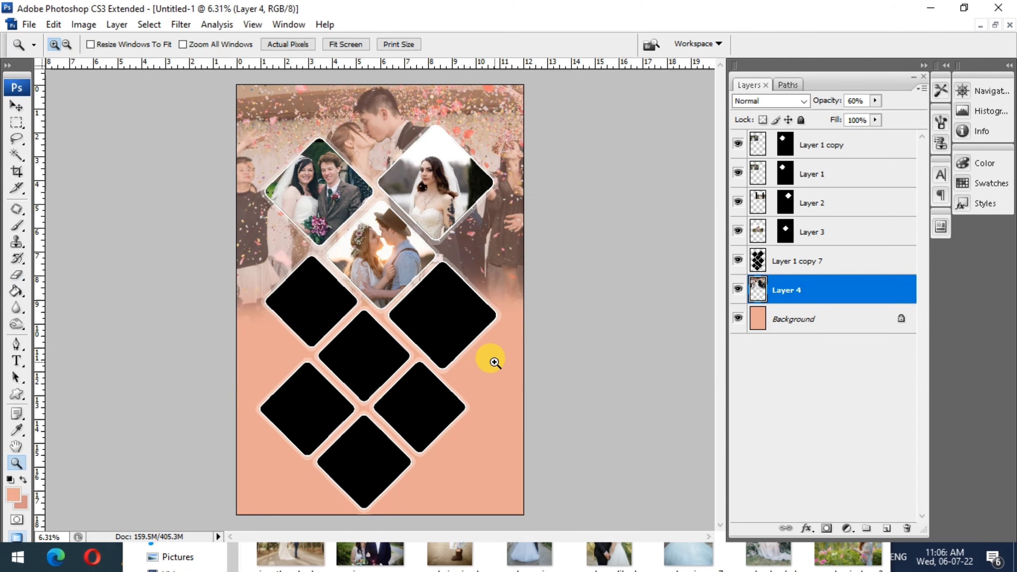
key(v)
key(alt+Tab)
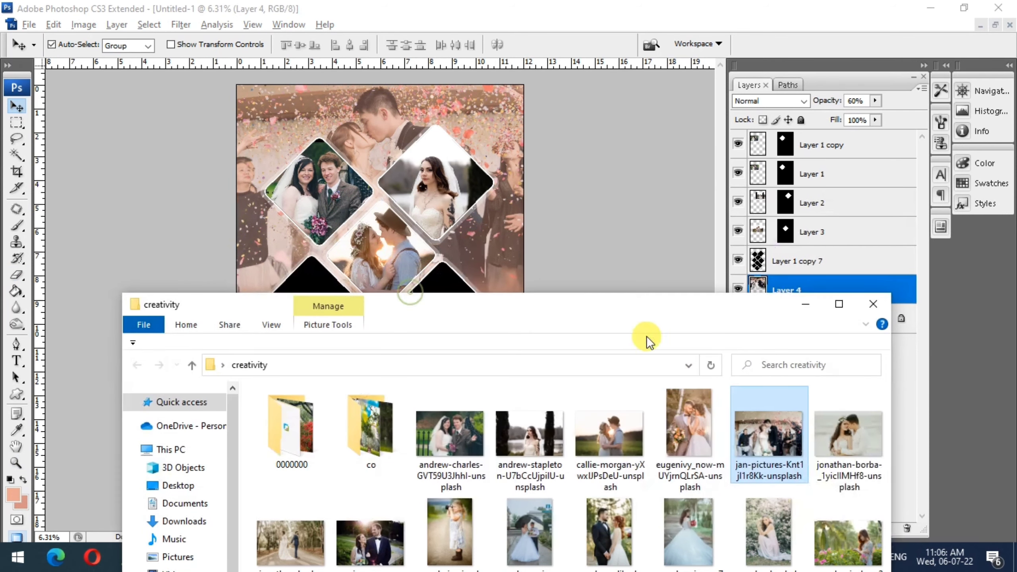
Bring in the flower-crown couple photo, copy it whole, and close it without saving
drag(853, 440, 452, 186)
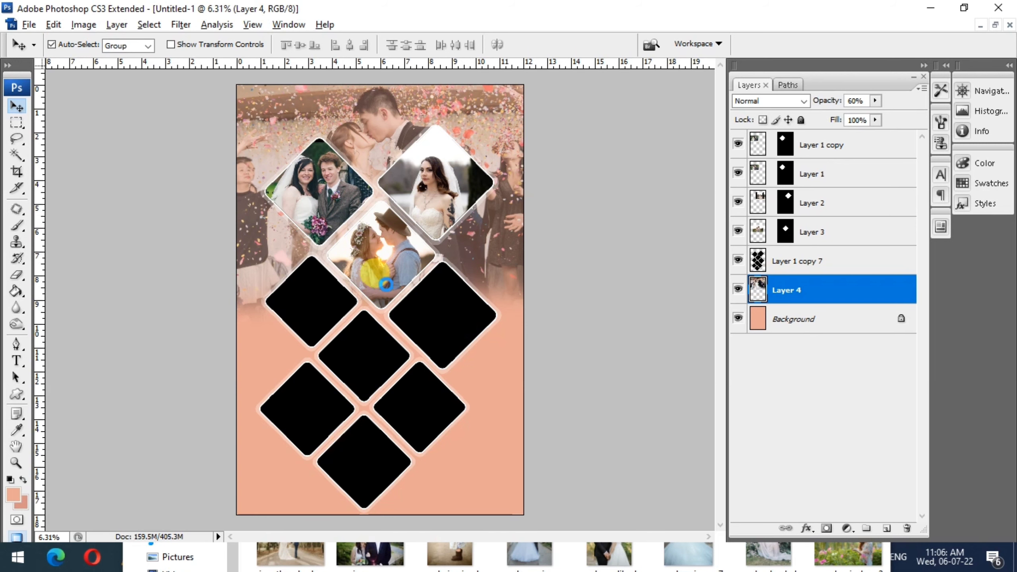
key(z)
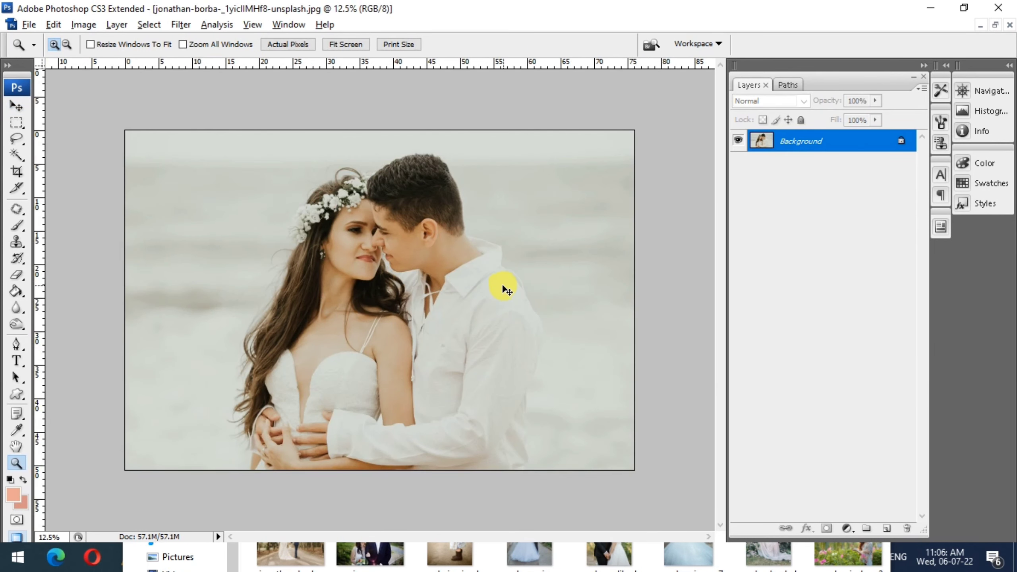
key(ctrl+a)
key(Delete)
key(ctrl+w)
click(496, 228)
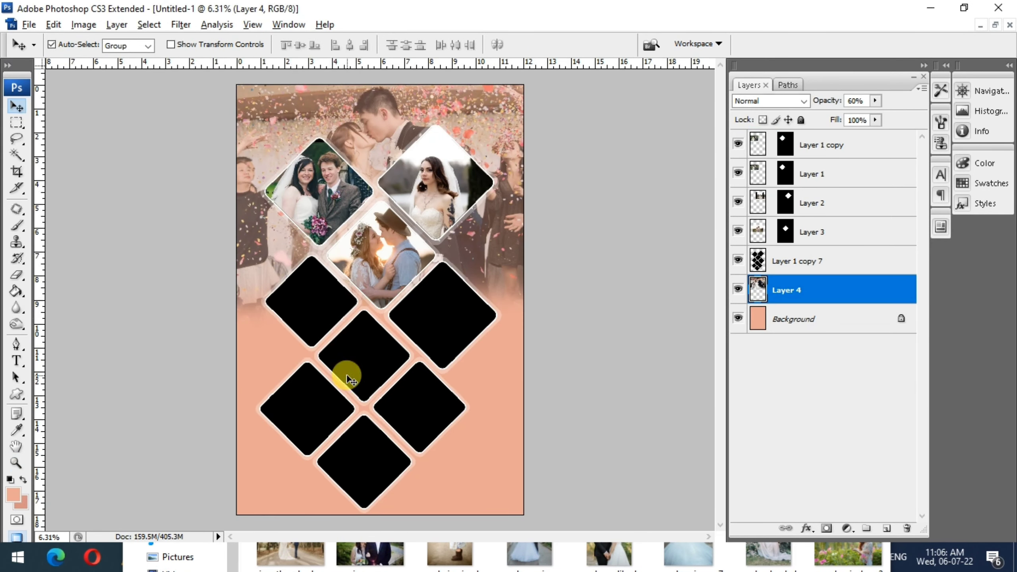
Paste the photo into the left third-row diamond as Layer 5, scaled to about 55%
ctrl+click(318, 308)
key(w)
click(318, 311)
key(ctrl+shift+v)
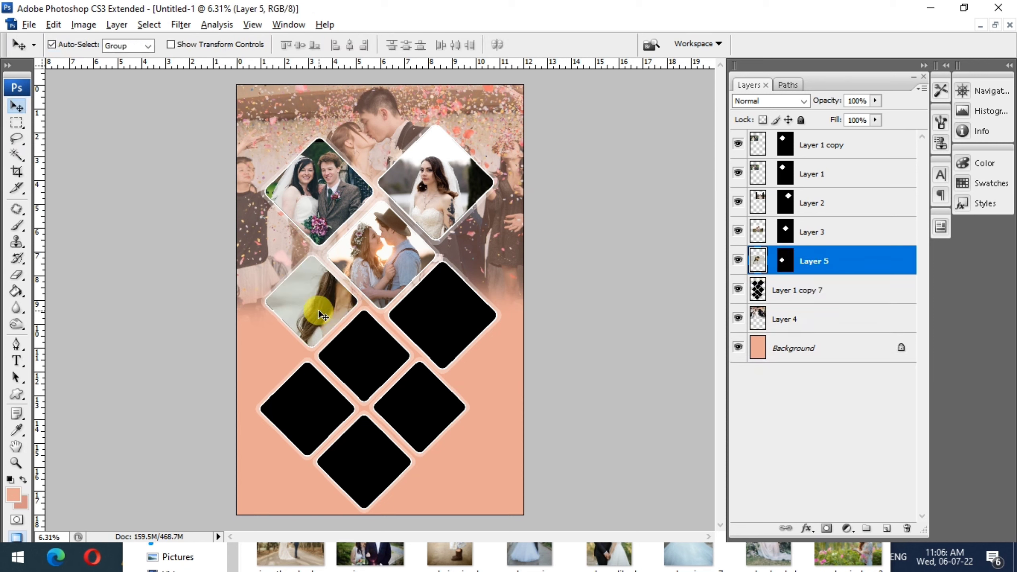
key(ctrl+t)
drag(495, 227, 363, 302)
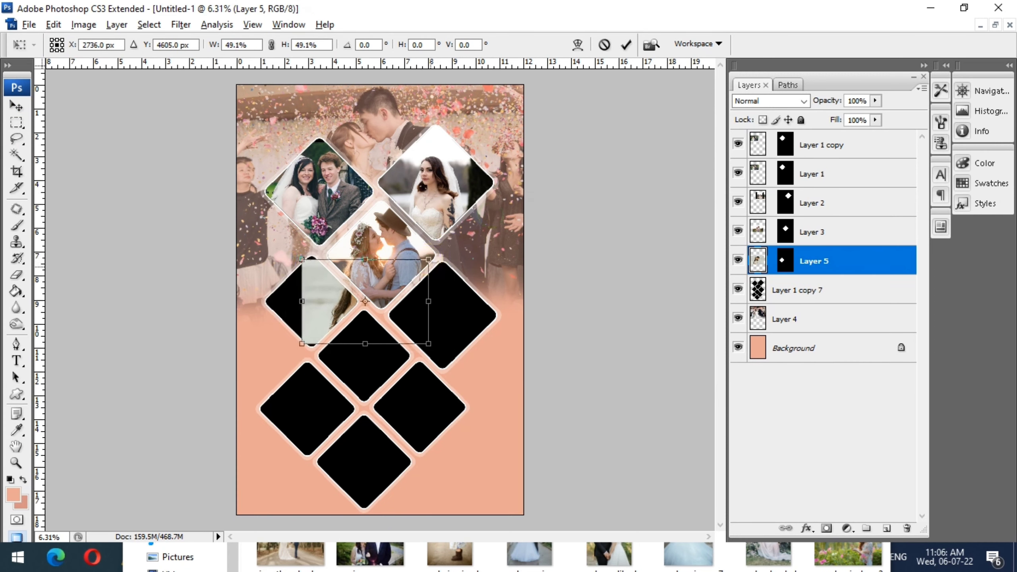
mouse_move(335, 338)
mouse_down()
mouse_move(341, 310)
mouse_move(332, 304)
mouse_up()
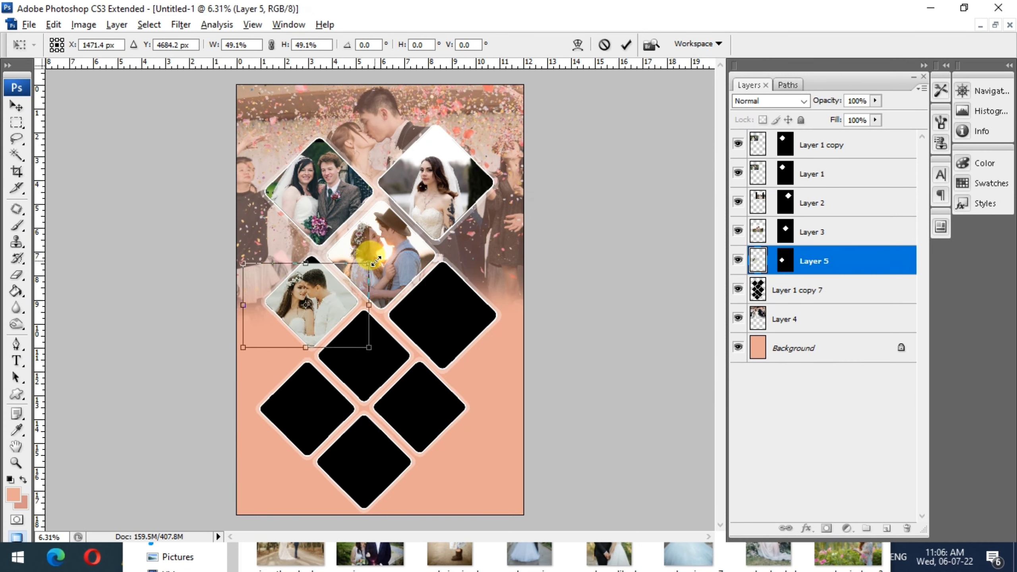
drag(360, 269, 386, 260)
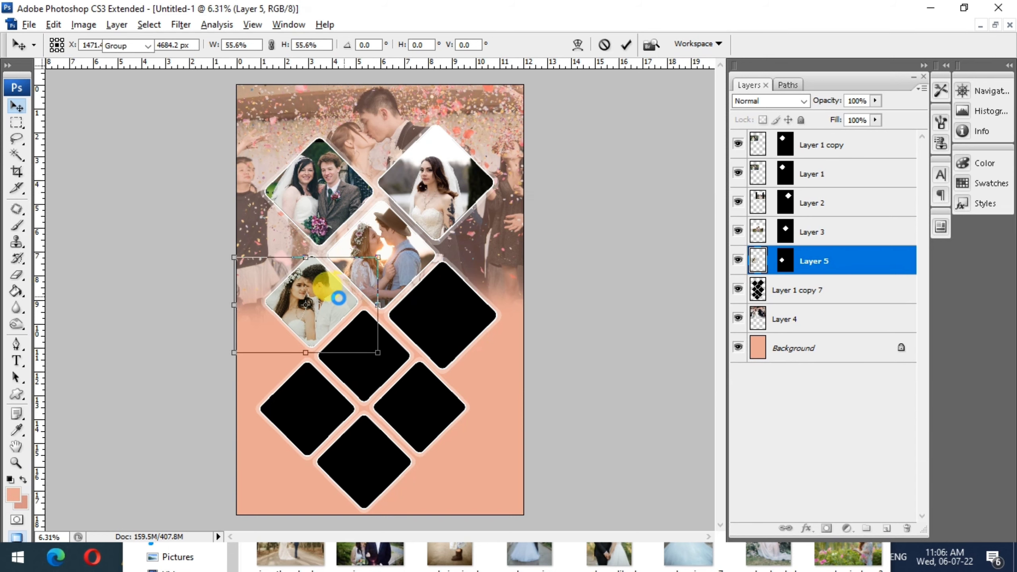
key(Return)
key(alt+Tab)
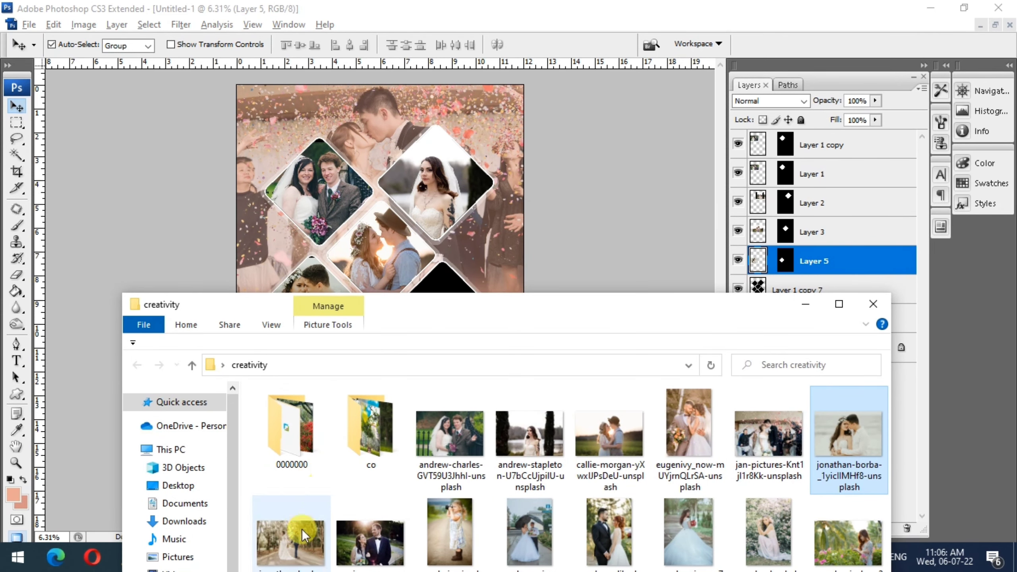
Bring in the forest-road couple photo, copy it whole, and close it without saving
drag(303, 535, 403, 187)
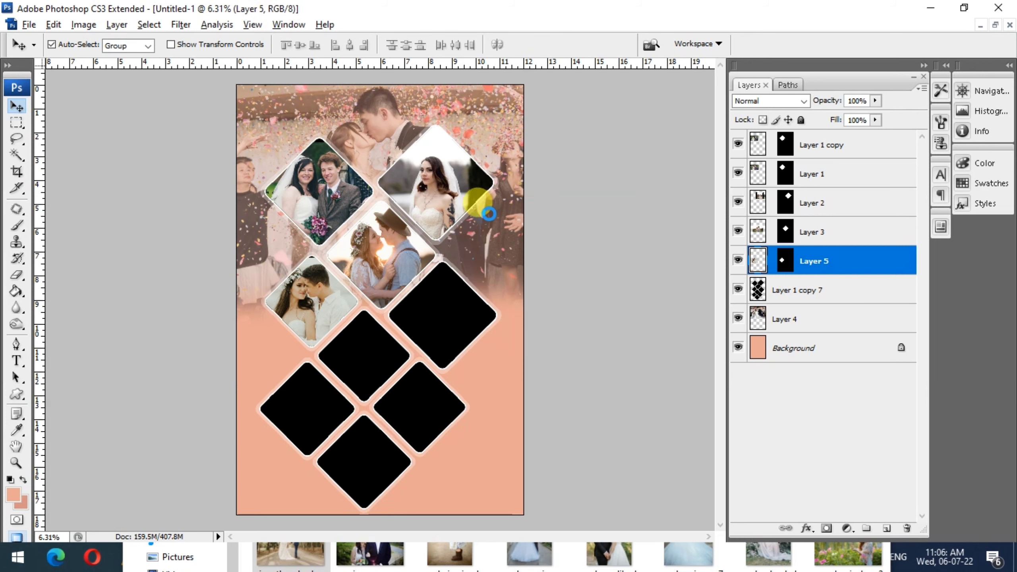
key(z)
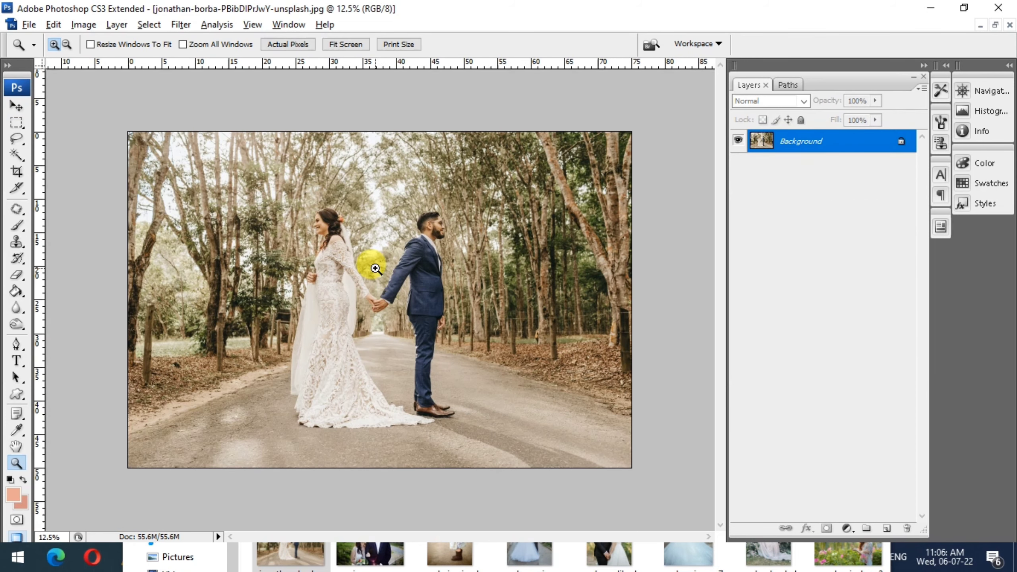
key(Delete)
key(ctrl+w)
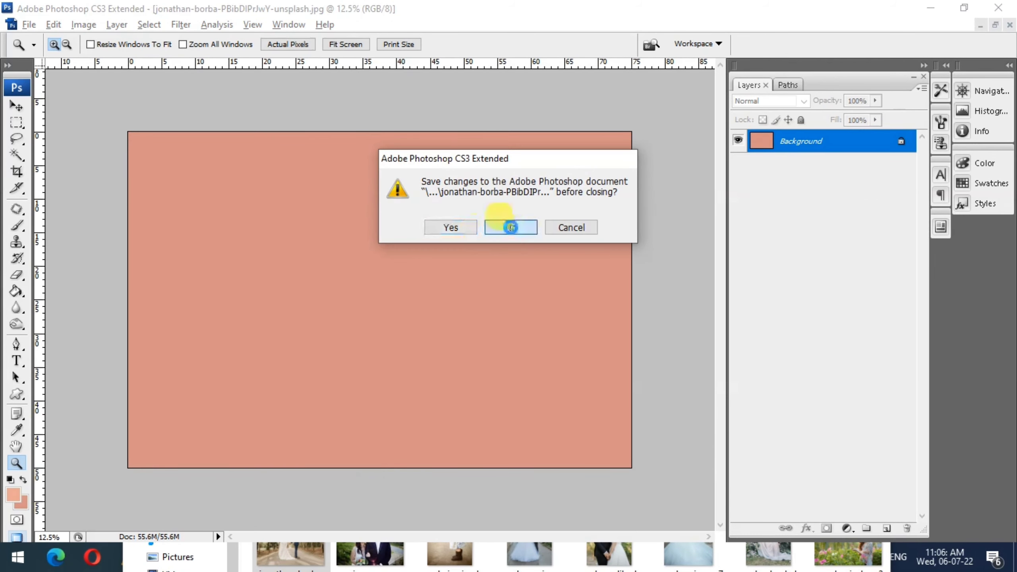
click(511, 227)
Remove the wrongly clipped forest photo layer from the diamonds layer
click(416, 312)
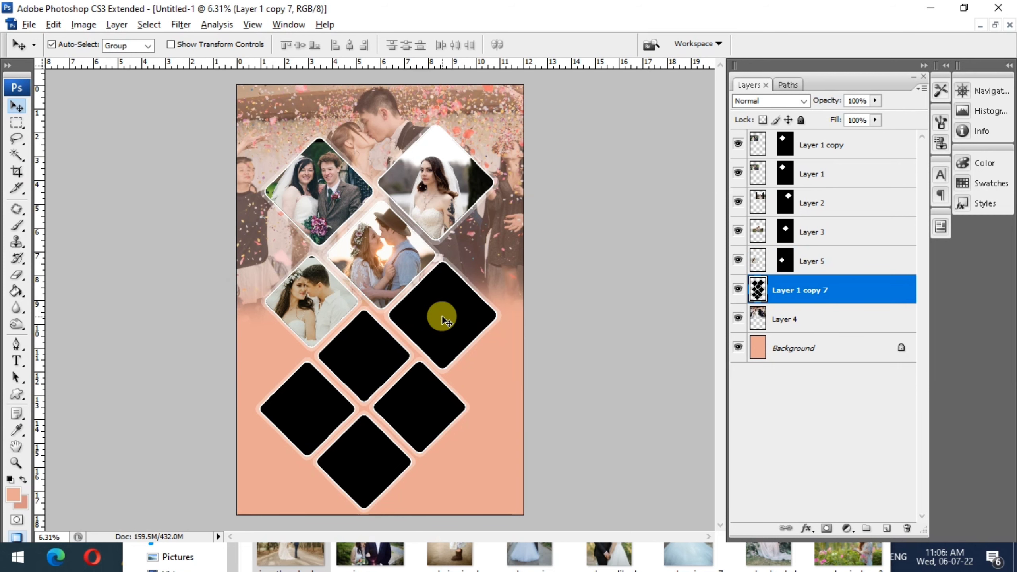
key(ctrl+alt+g)
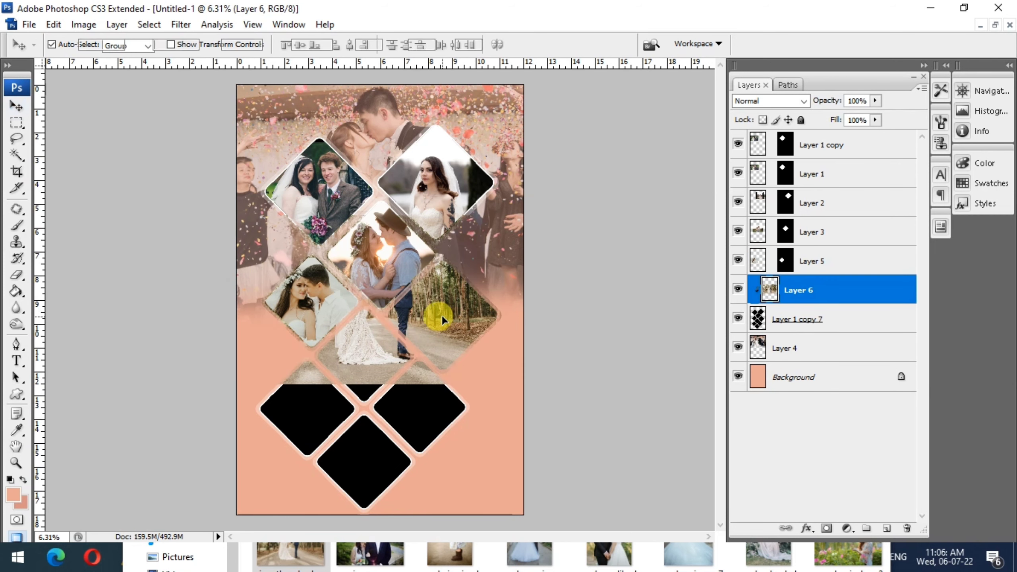
key(z)
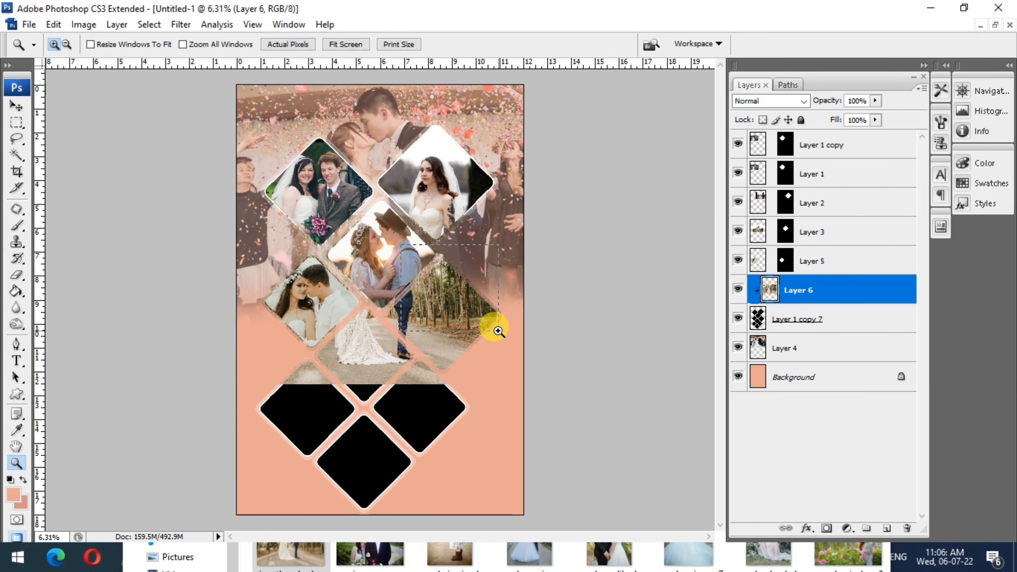
drag(493, 330, 391, 246)
key(v)
key(z)
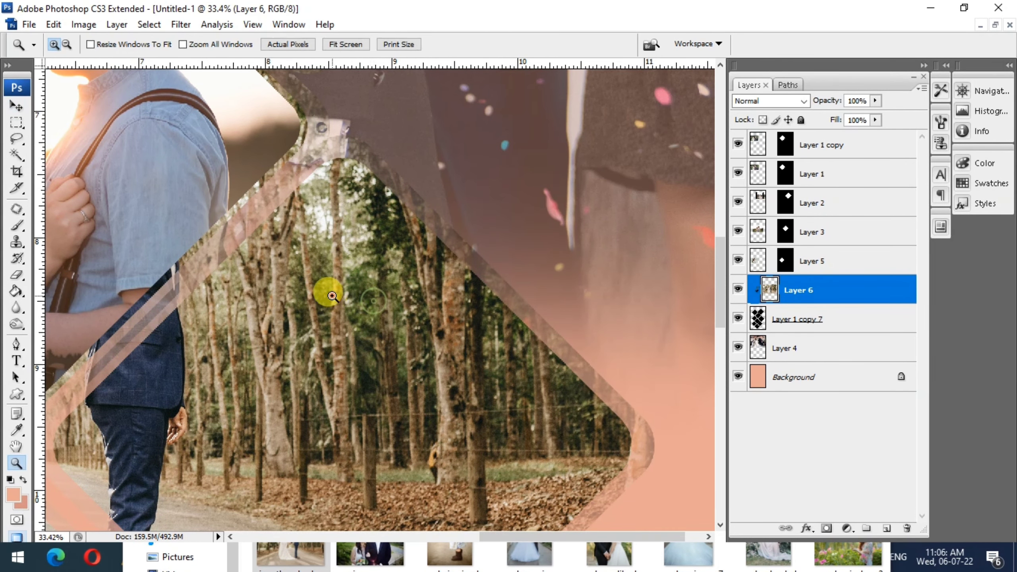
key(ctrl+0)
key(v)
key(Delete)
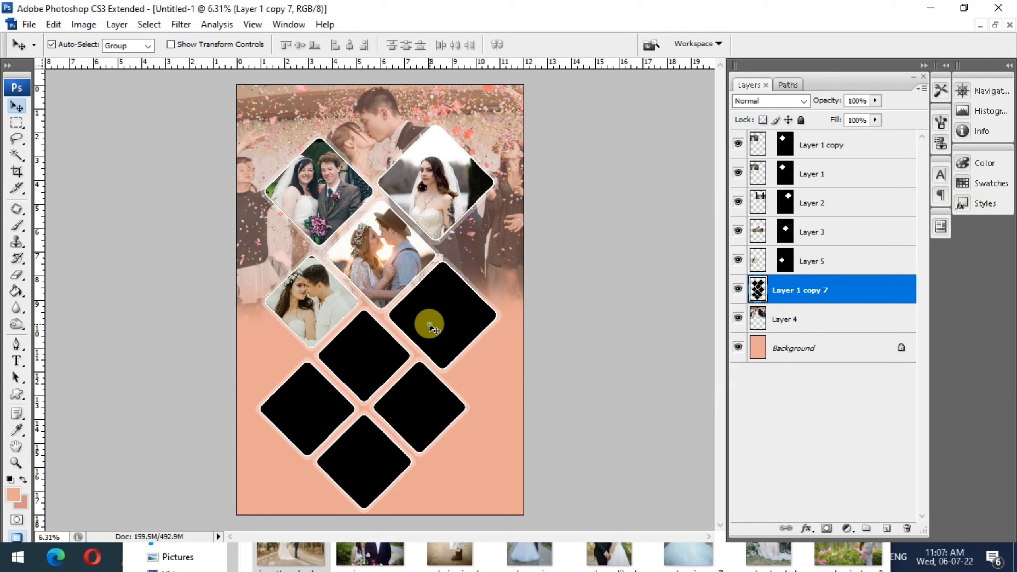
Paste the forest photo into the right third-row diamond at about 66%, then duplicate its layer
key(w)
click(429, 326)
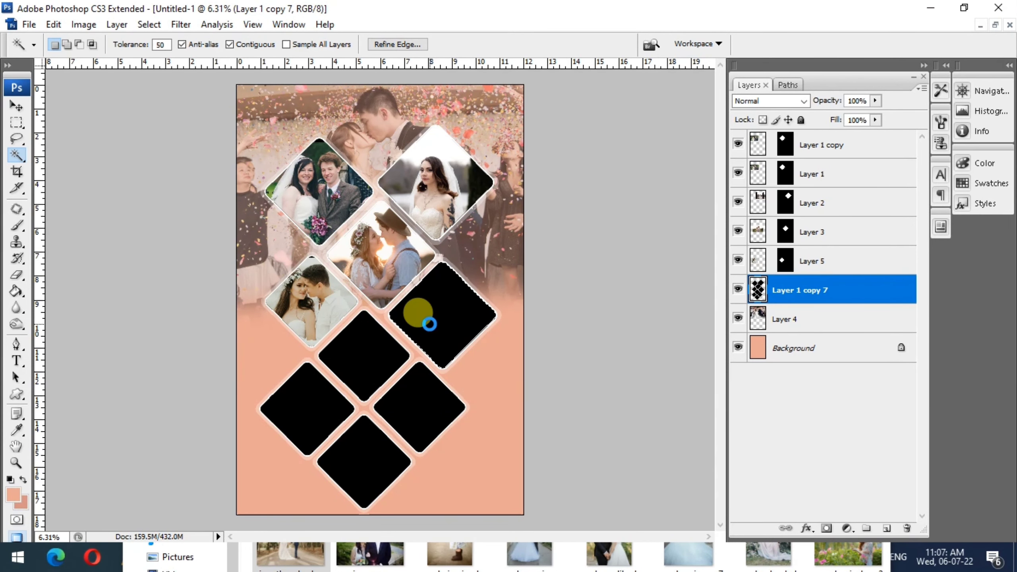
key(ctrl+shift+v)
key(v)
key(ctrl+t)
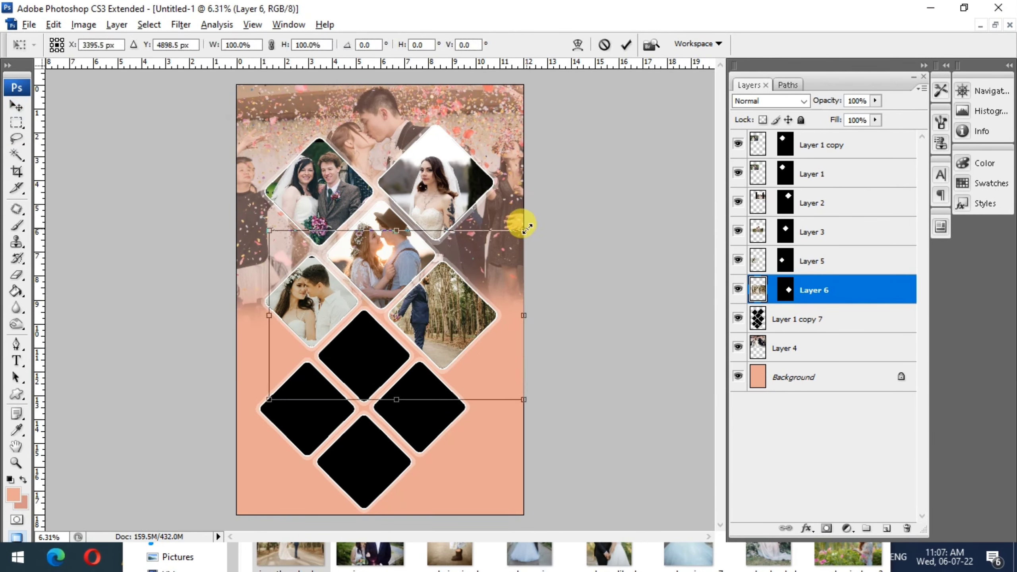
mouse_move(527, 228)
mouse_down()
mouse_move(407, 308)
mouse_move(434, 306)
mouse_up()
drag(491, 271, 514, 264)
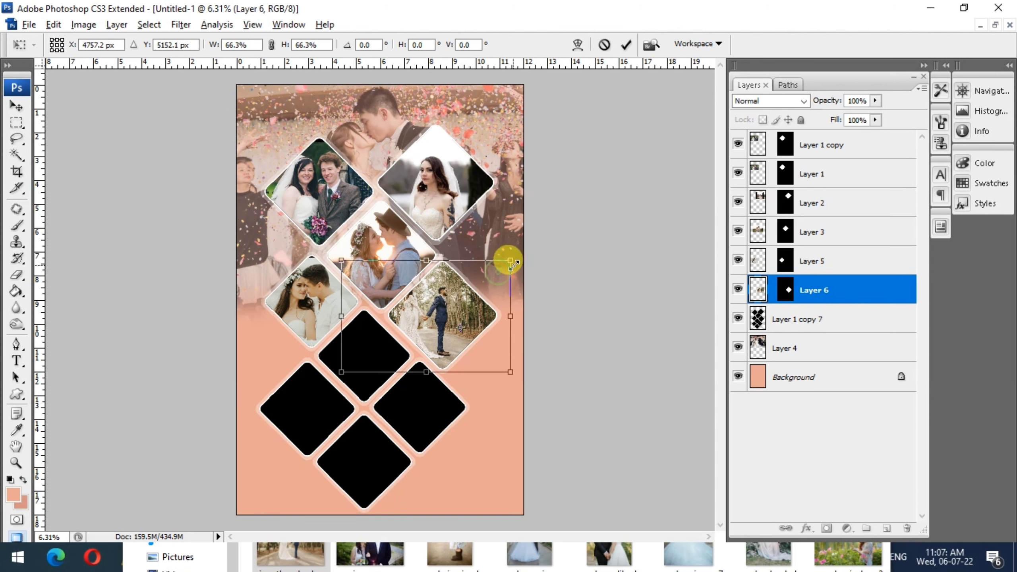
drag(462, 309, 469, 312)
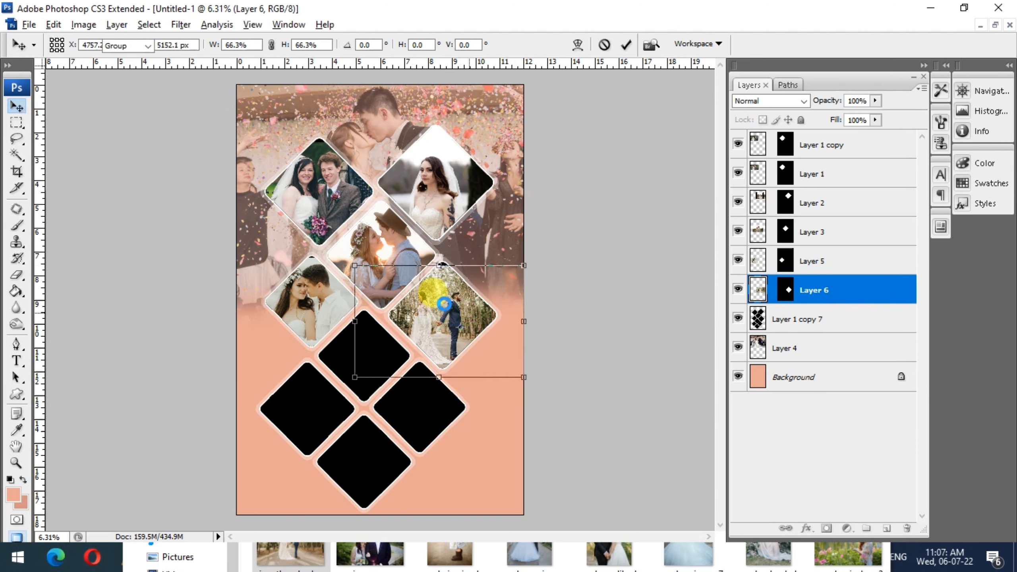
key(Return)
key(ctrl+j)
Bring in the marius-muresan bouquet couple photo, copy it, and close without saving
key(alt+Tab)
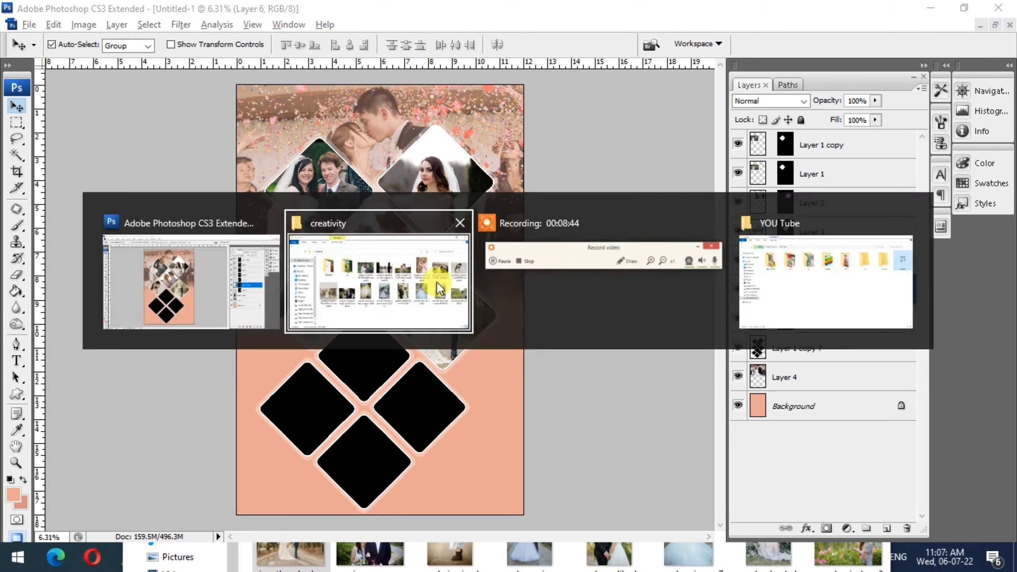
drag(604, 305, 433, 106)
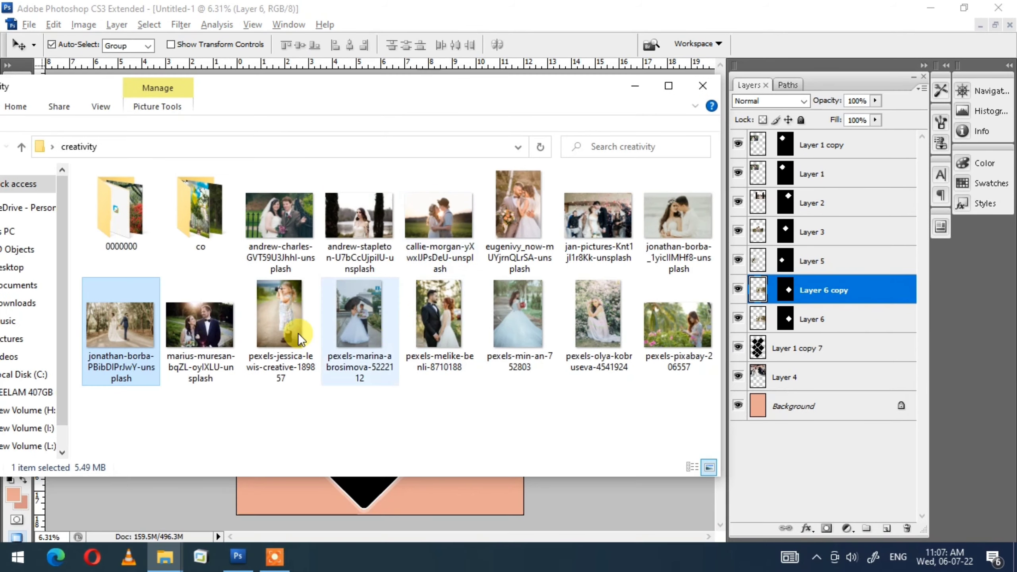
drag(199, 325, 564, 508)
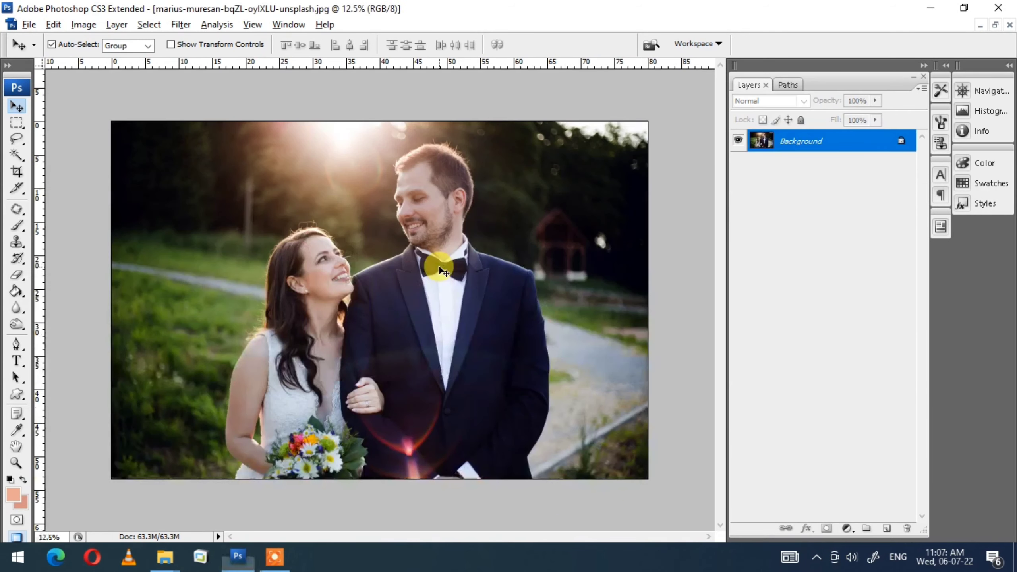
key(Delete)
key(ctrl+w)
click(499, 229)
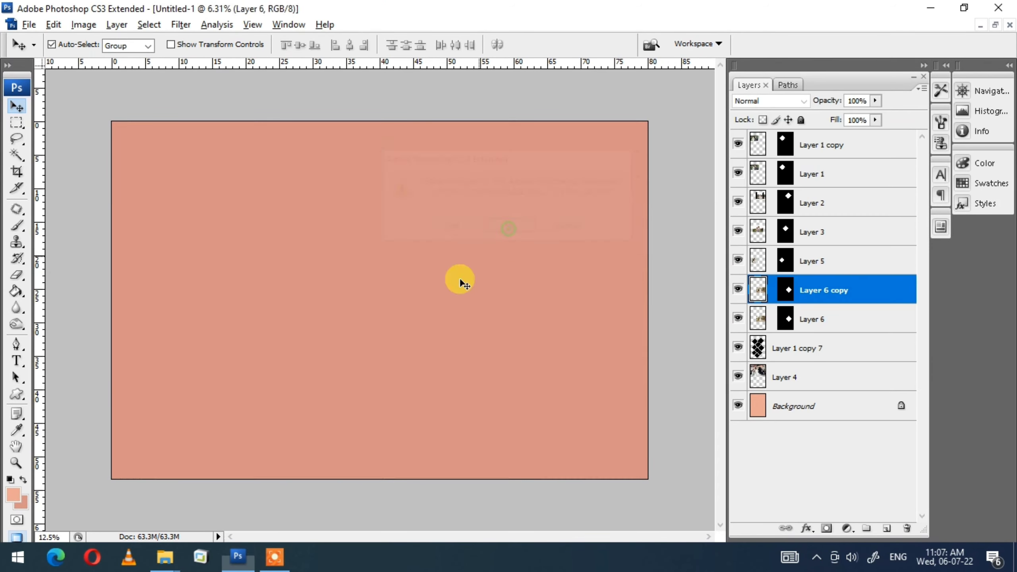
Paste the bouquet photo into the centre diamond below as Layer 7, scaled to about 49%
click(381, 399)
key(w)
key(ctrl+shift+v)
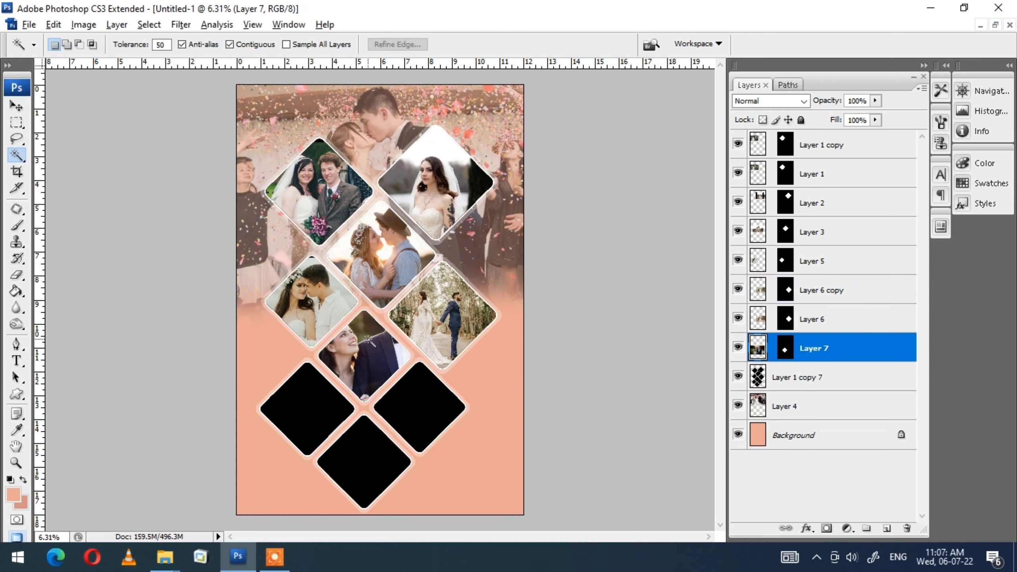
key(v)
key(ctrl+t)
drag(507, 265, 440, 317)
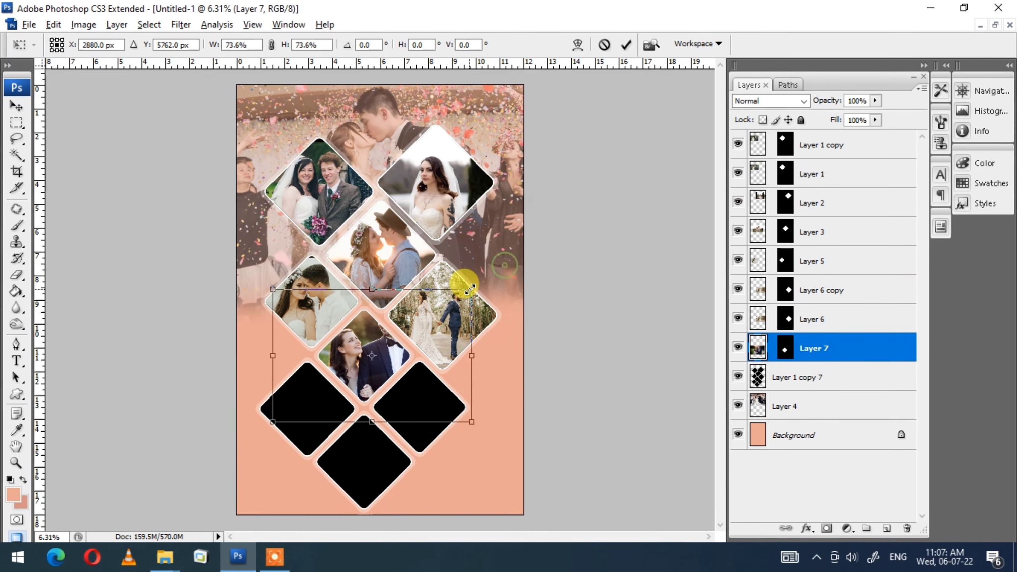
key(Escape)
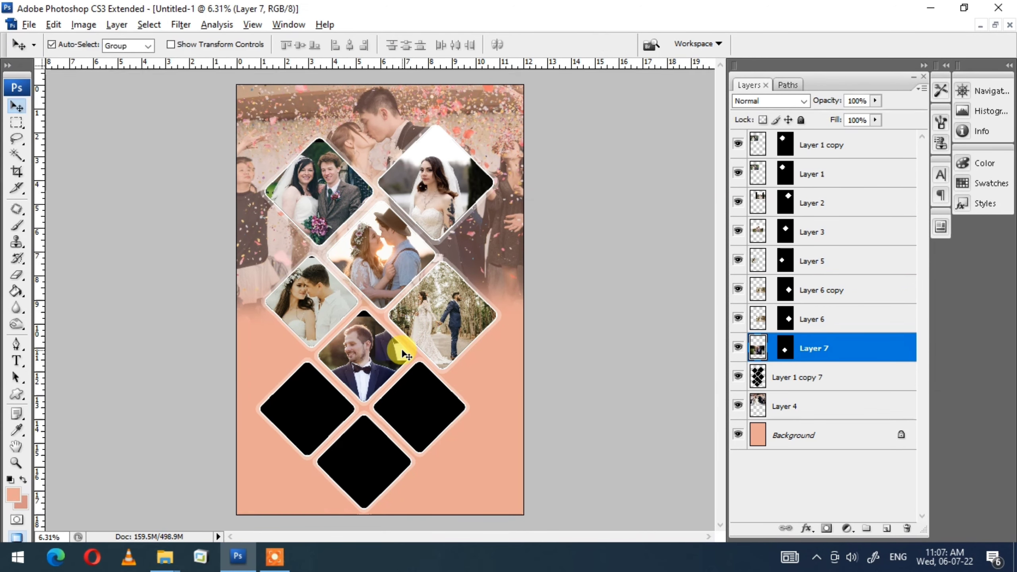
key(ctrl+t)
drag(506, 265, 369, 357)
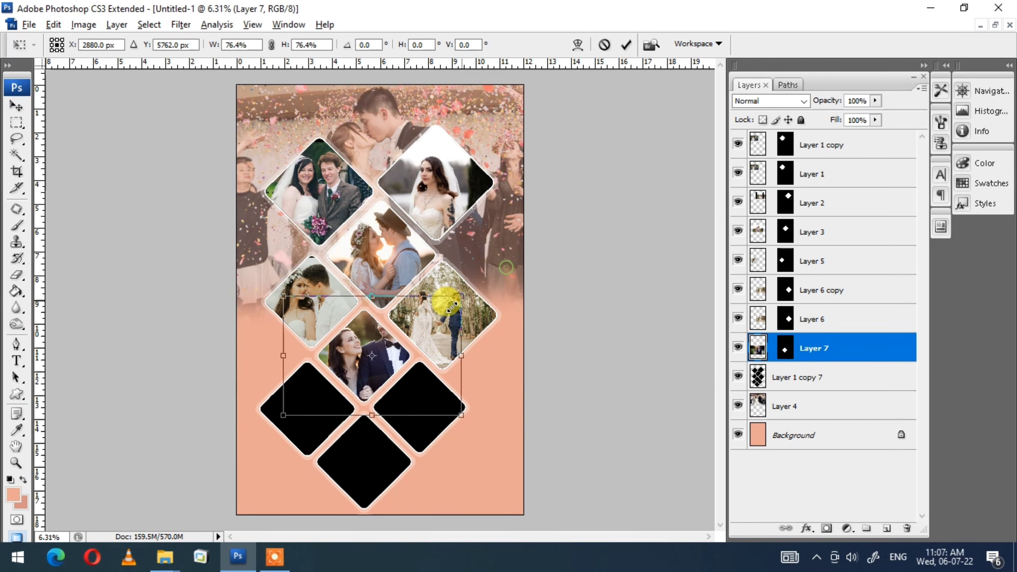
drag(336, 403, 388, 354)
Bring in the red-haired bride photo, copy it whole, and close it without saving
key(Return)
key(alt+Tab)
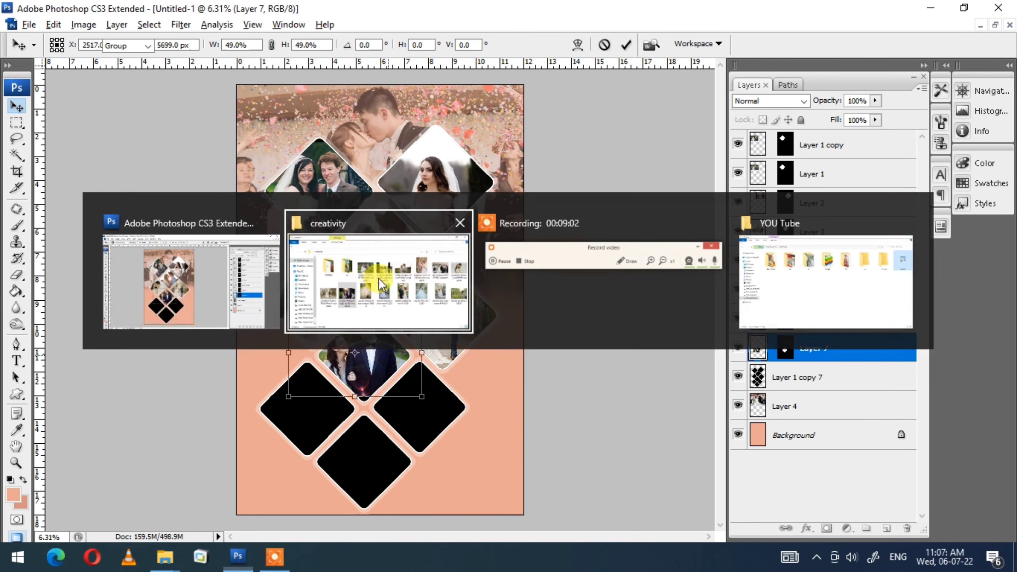
click(294, 318)
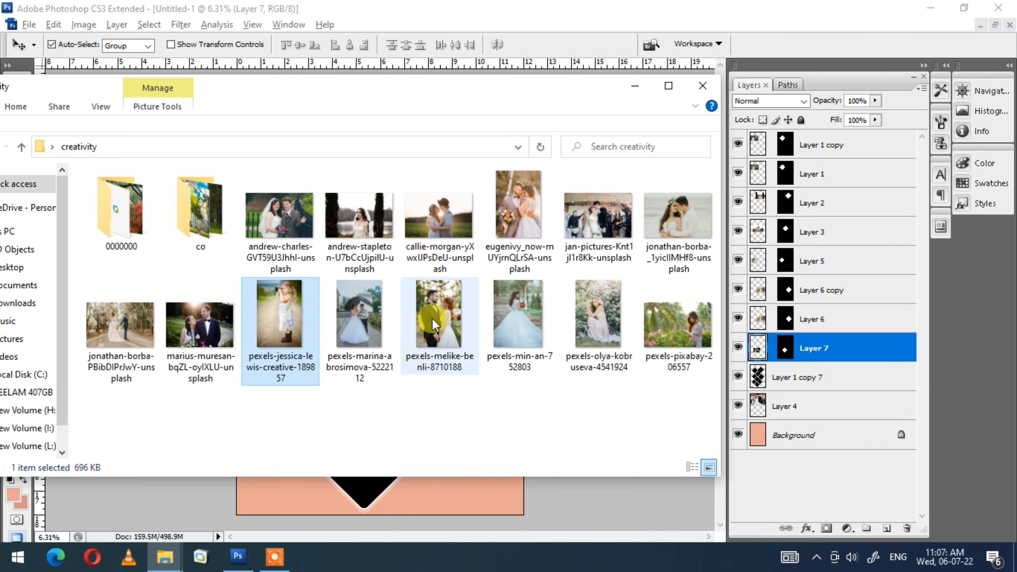
drag(433, 318, 151, 495)
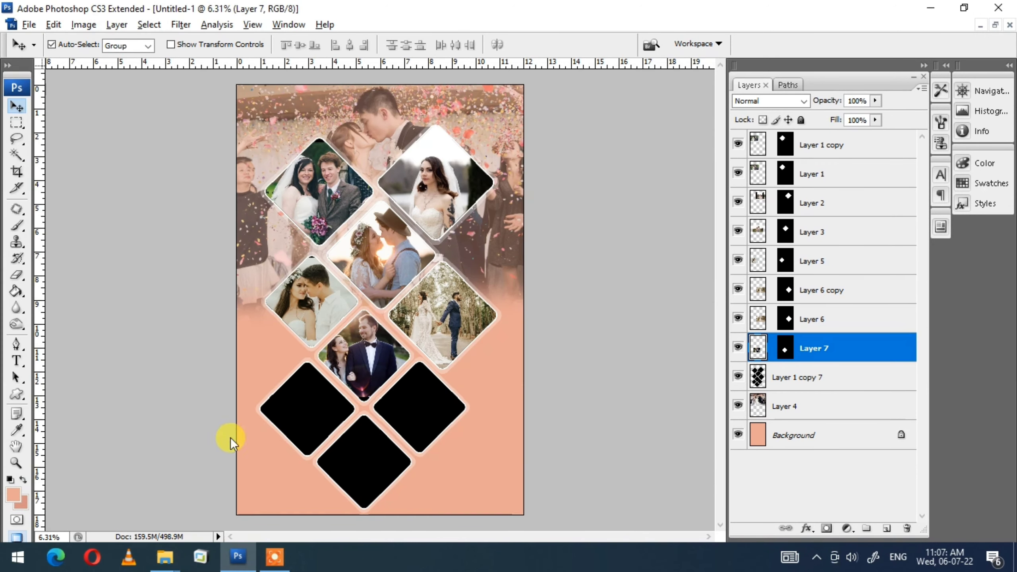
drag(230, 437, 392, 267)
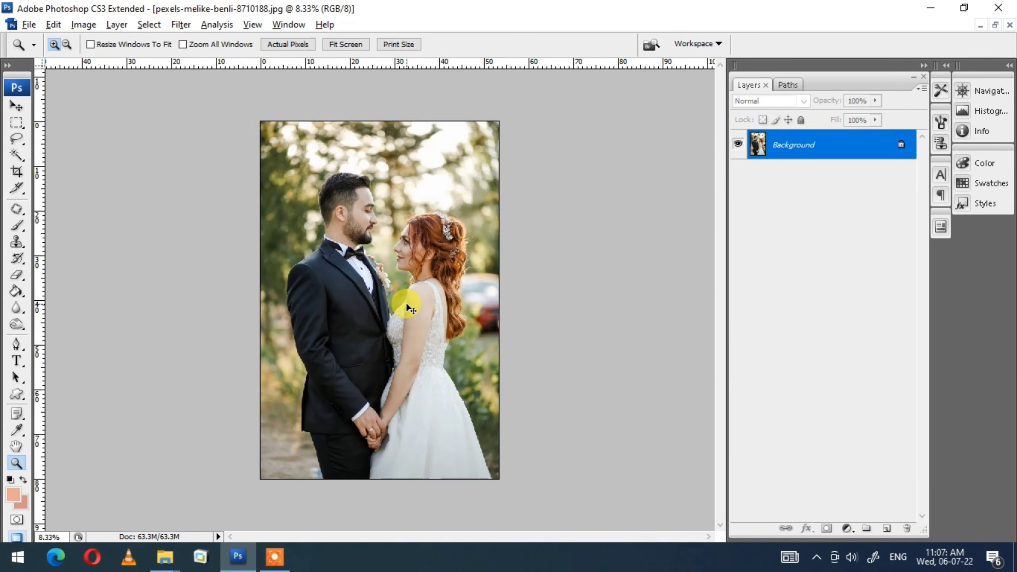
key(ctrl+a)
key(ctrl+x)
key(ctrl+w)
click(510, 227)
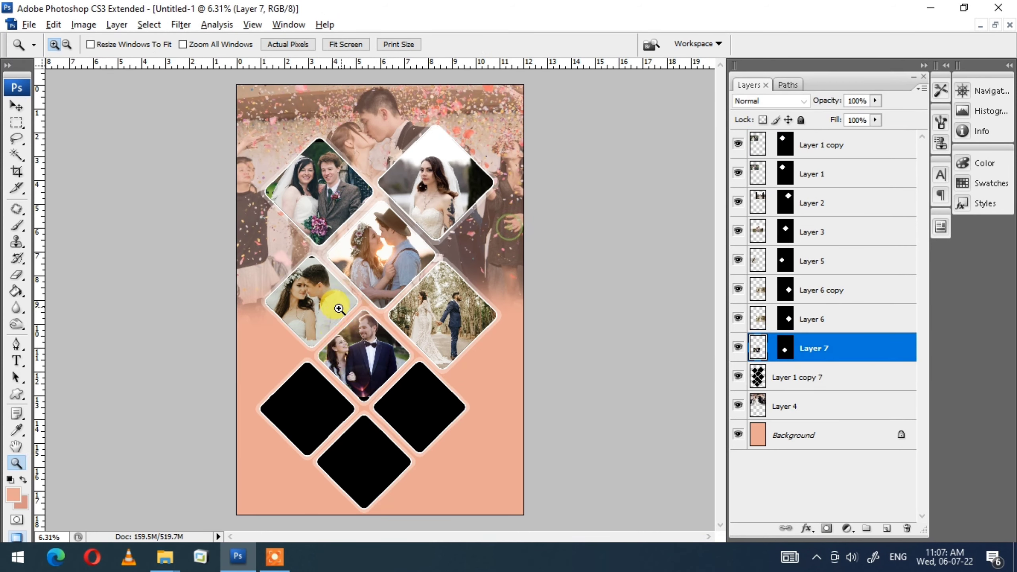
Paste the bride photo into the lower-left diamond as Layer 8, scaled to about 52.6%
key(v)
right_click(311, 393)
click(353, 403)
key(w)
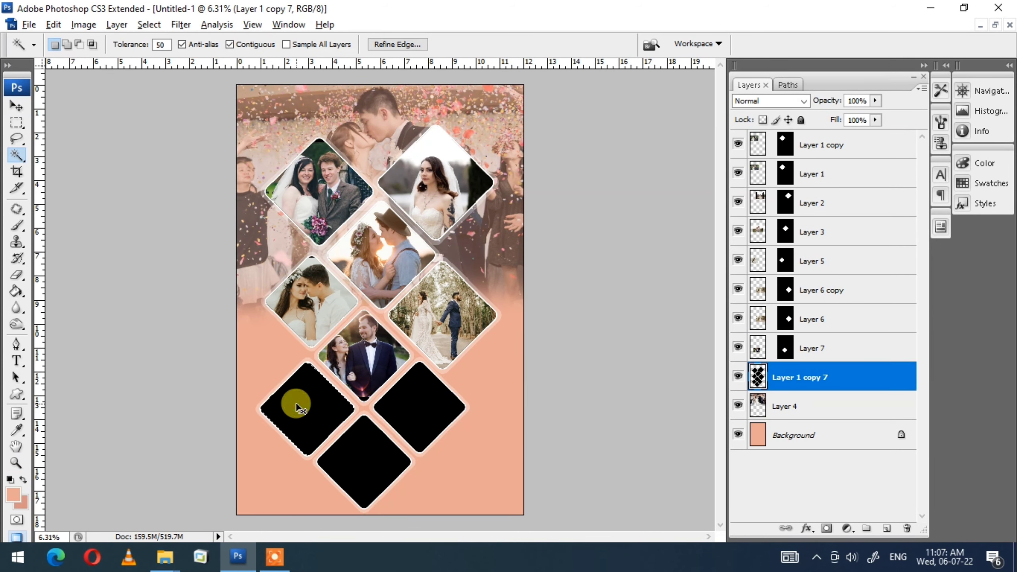
key(ctrl+shift+v)
key(ctrl+t)
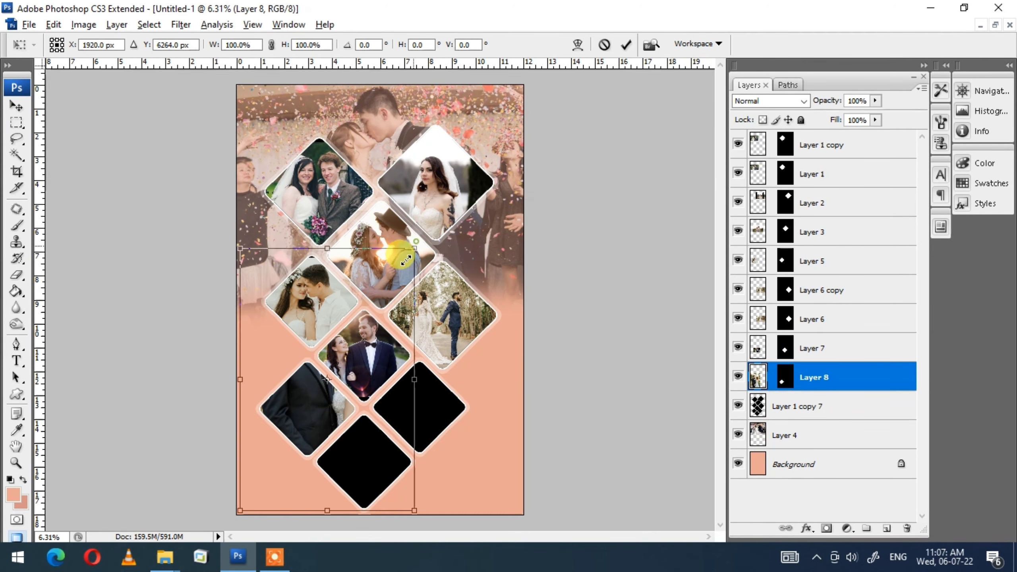
drag(417, 243, 322, 387)
drag(293, 443, 311, 415)
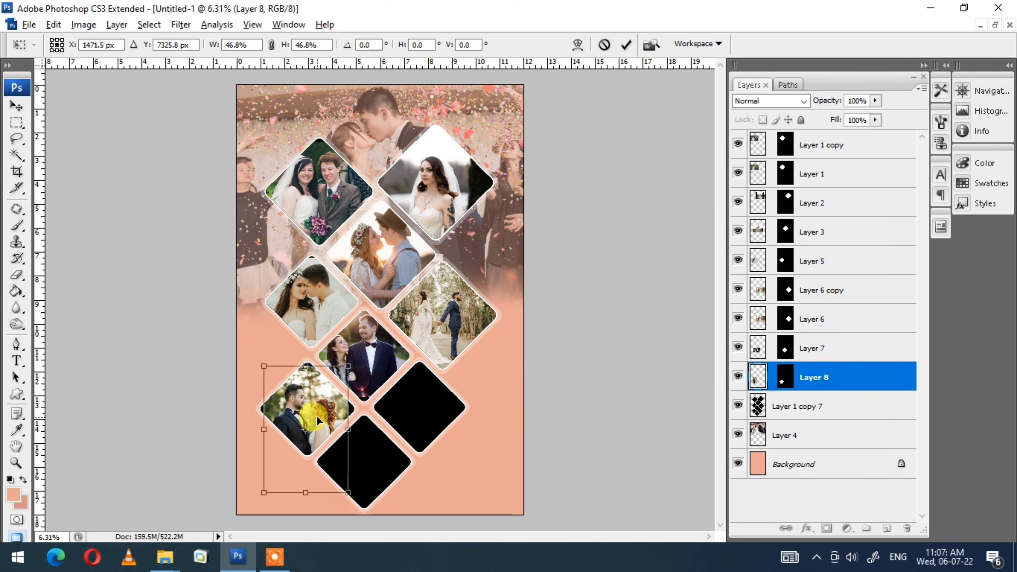
drag(340, 486, 350, 497)
drag(321, 399, 323, 398)
key(alt+Tab)
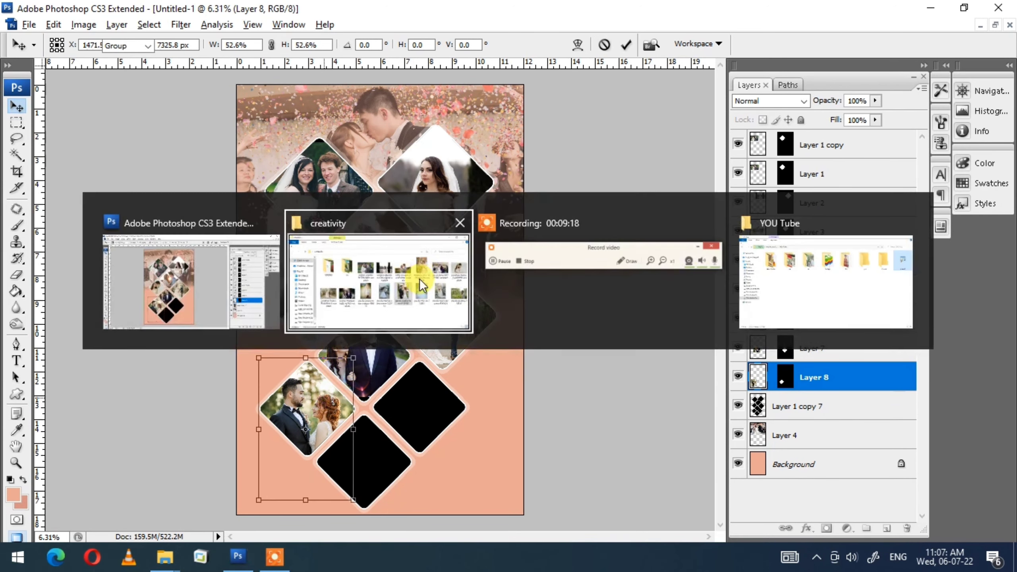
Open the pixabay woman-among-flowers photo, fit it on screen, copy it, and close without saving
click(540, 347)
drag(700, 329, 258, 489)
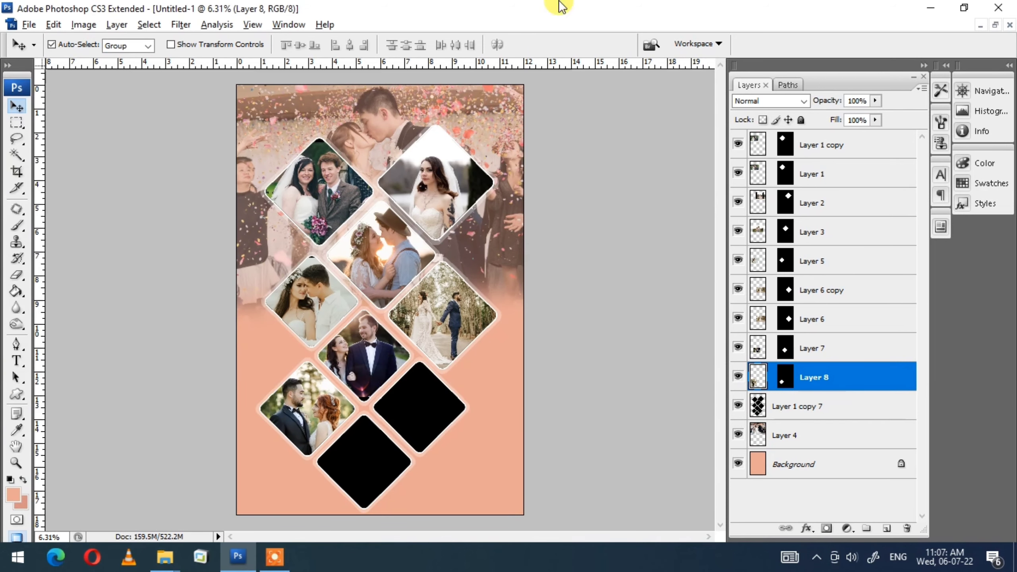
drag(561, 6, 467, 264)
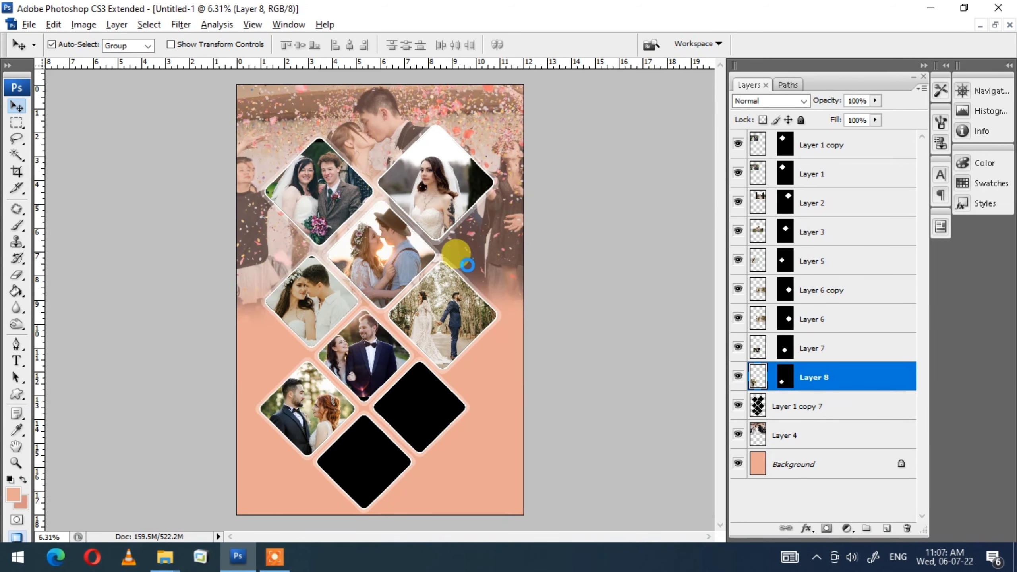
key(z)
right_click(496, 261)
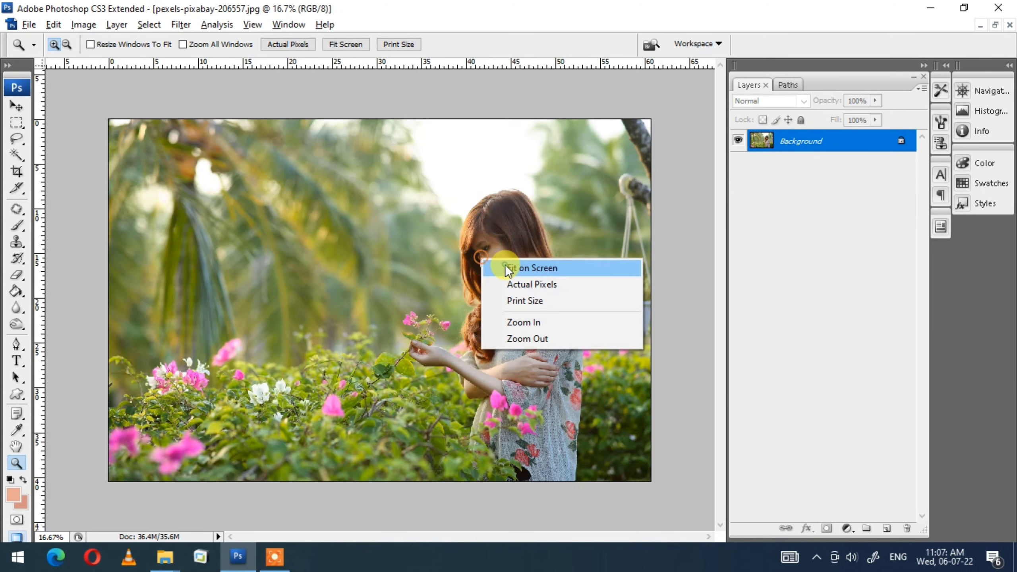
click(506, 264)
key(alt+BackSpace)
key(ctrl+w)
click(498, 230)
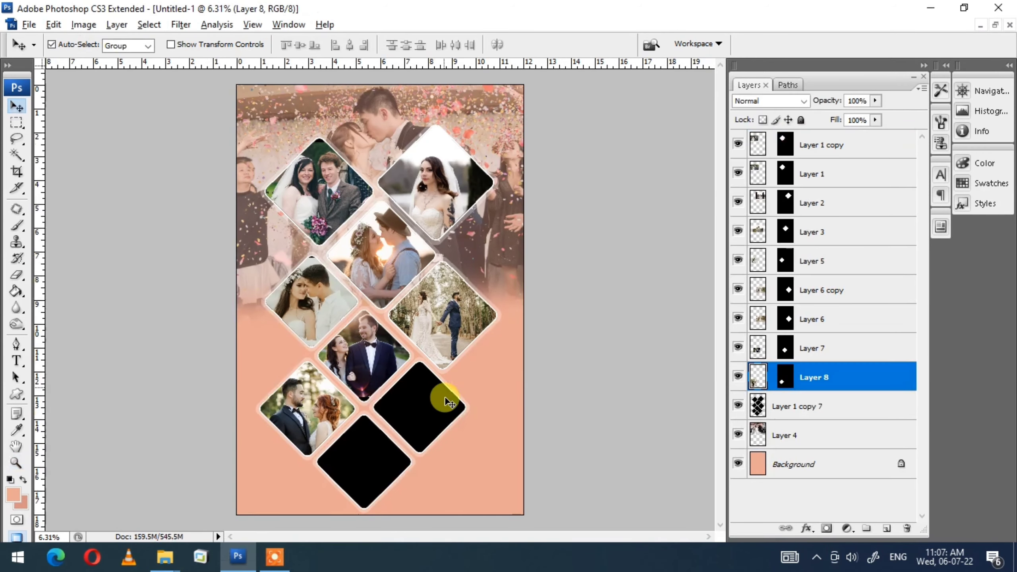
Paste the flower photo into the lower-right diamond as Layer 9, scaled to about 64.7%
click(436, 405)
key(ctrl+shift+v)
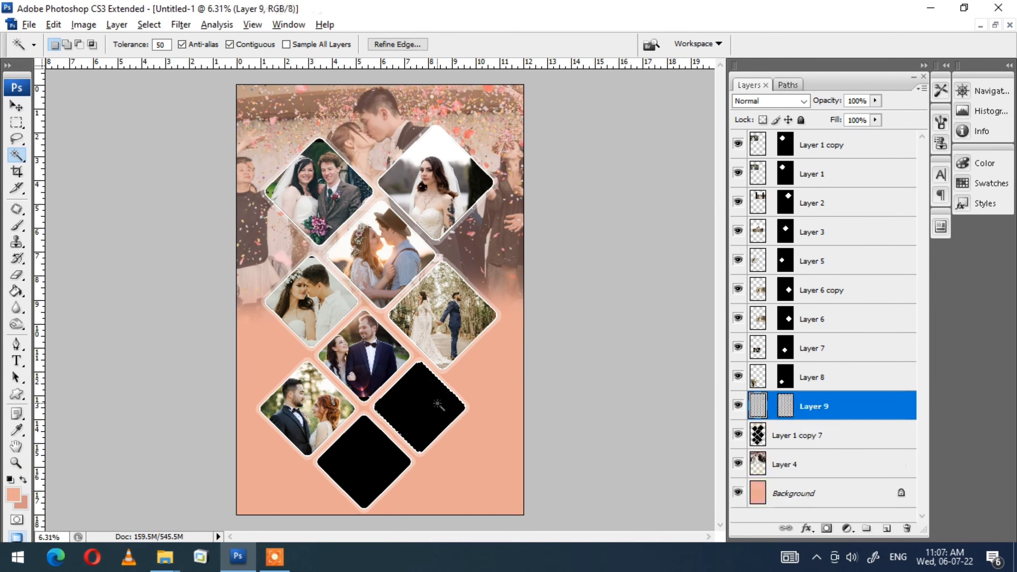
key(ctrl+t)
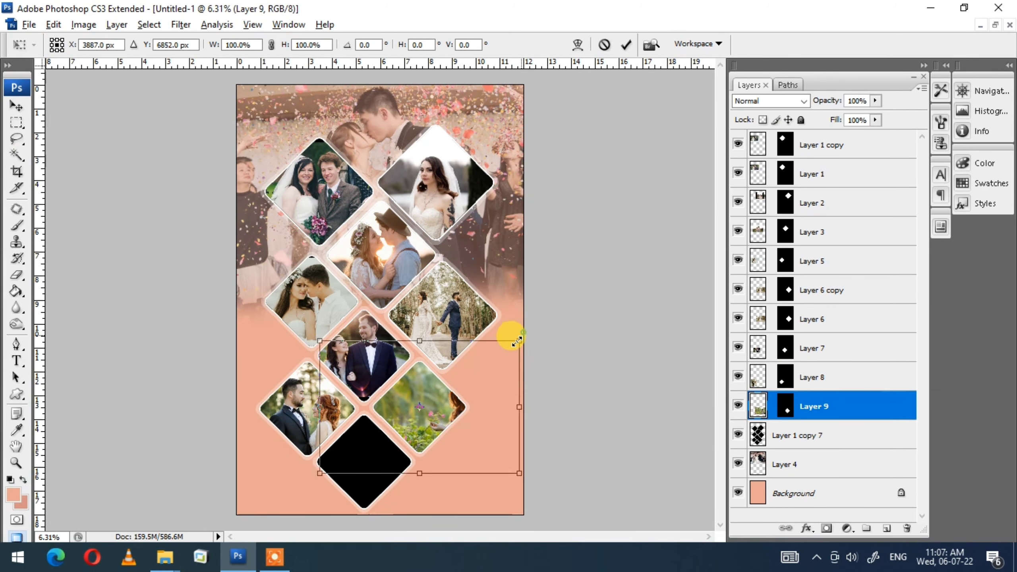
mouse_move(522, 338)
mouse_down()
mouse_move(459, 378)
mouse_move(483, 362)
mouse_up()
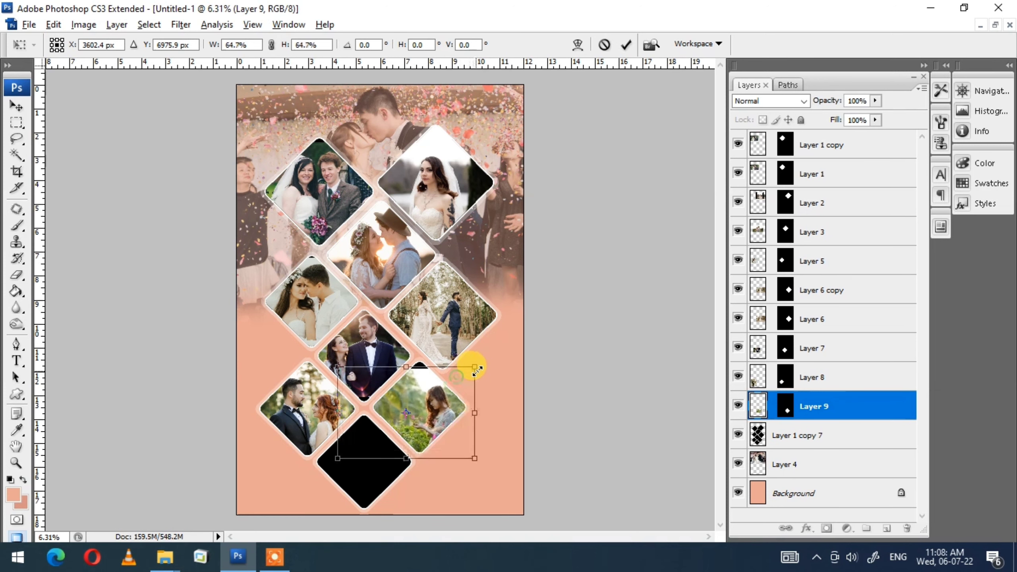
Open the pexels-min-an-752803 bride photo, copy it, and close without saving
key(Return)
key(alt+Tab)
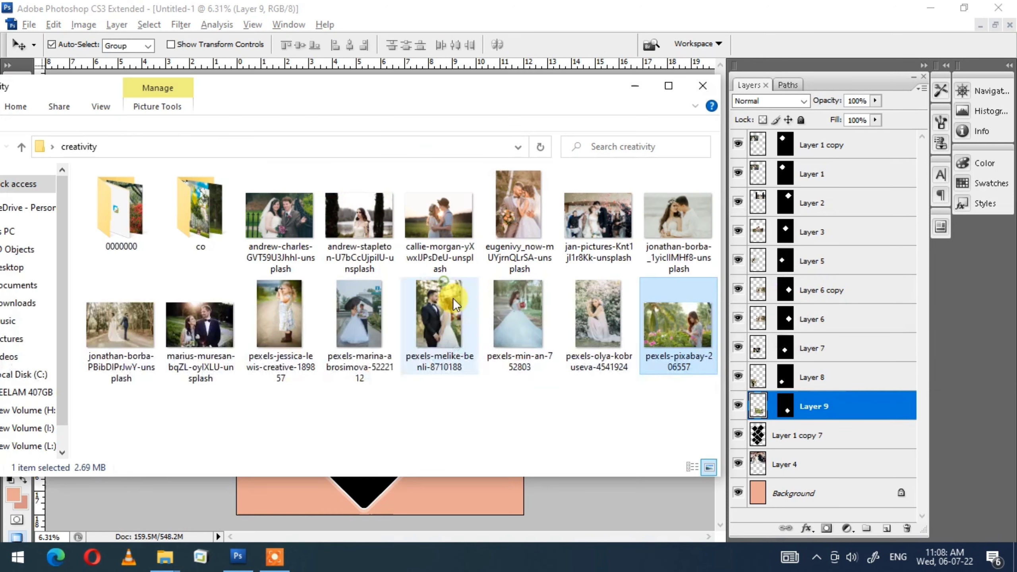
click(352, 349)
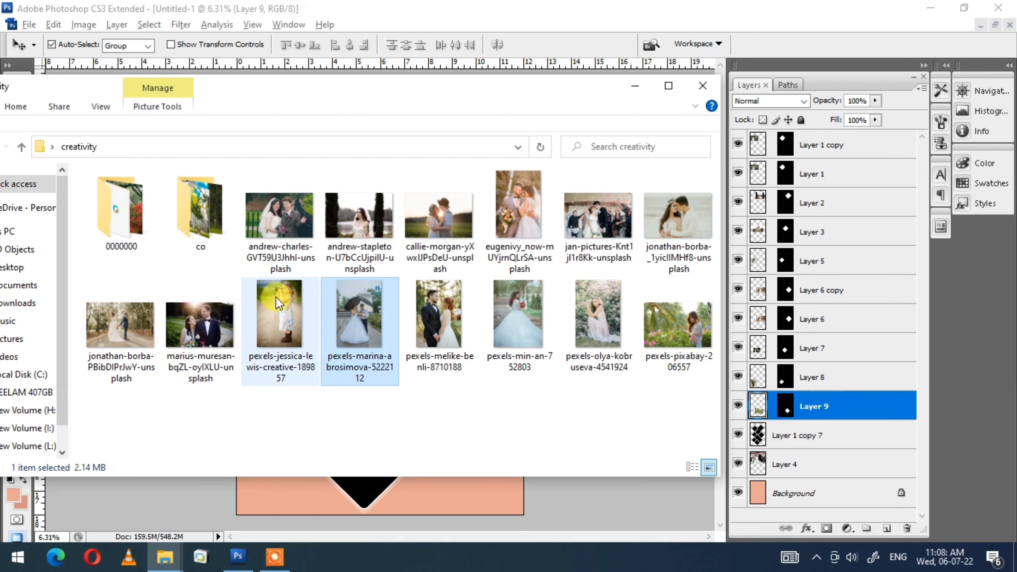
click(280, 345)
click(661, 216)
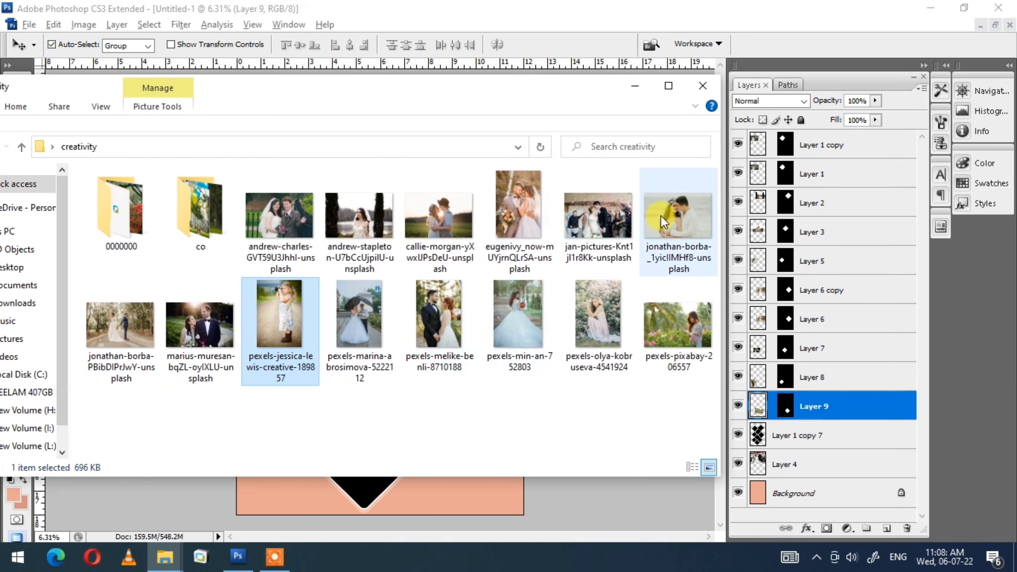
mouse_move(518, 309)
mouse_down()
mouse_move(347, 434)
mouse_move(481, 218)
mouse_up()
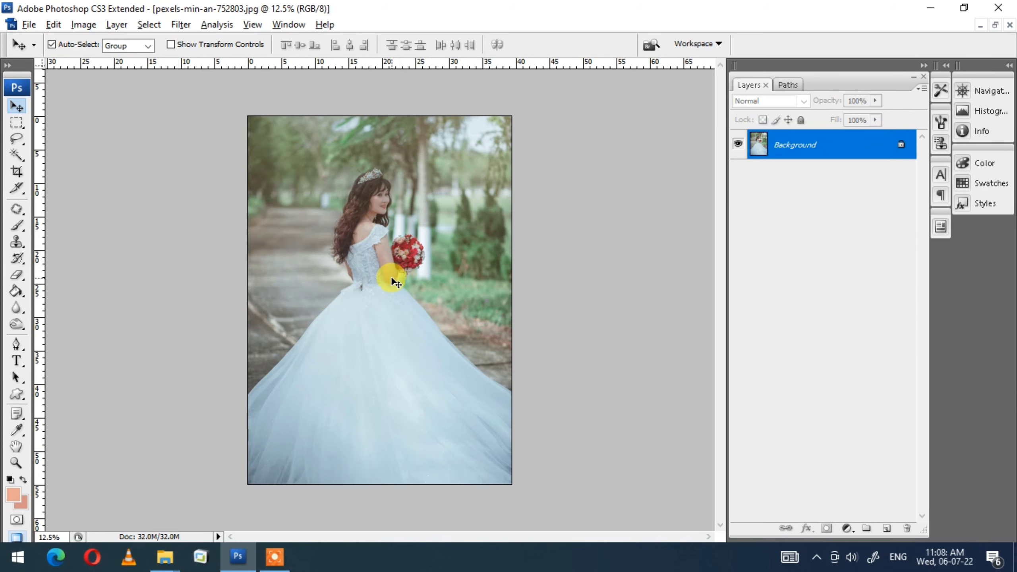
key(ctrl+a)
key(Delete)
key(ctrl+w)
click(512, 228)
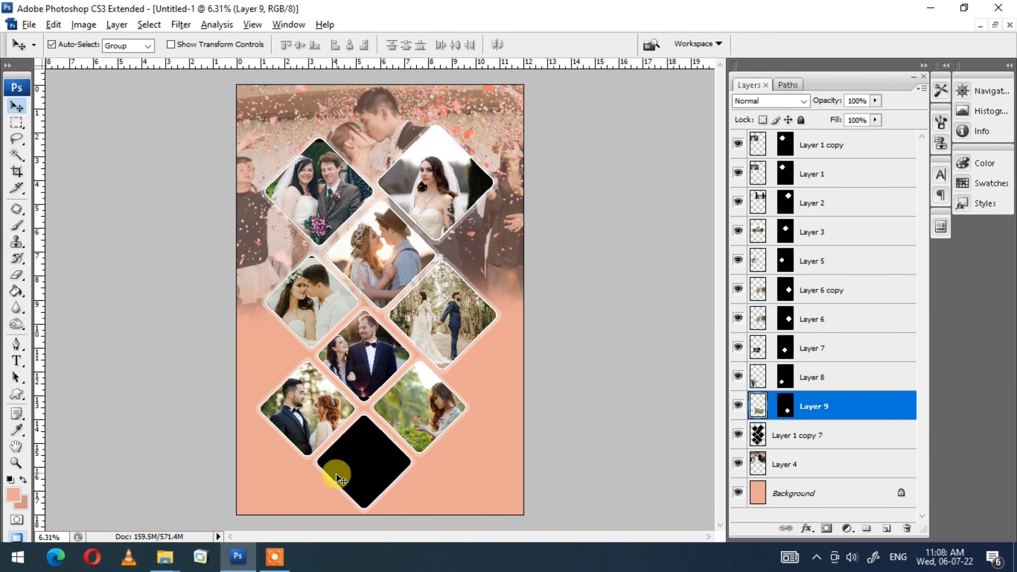
Paste the bride-in-white-gown photo into the bottom diamond as Layer 10, scaled to fill it
click(363, 471)
key(w)
click(365, 474)
key(v)
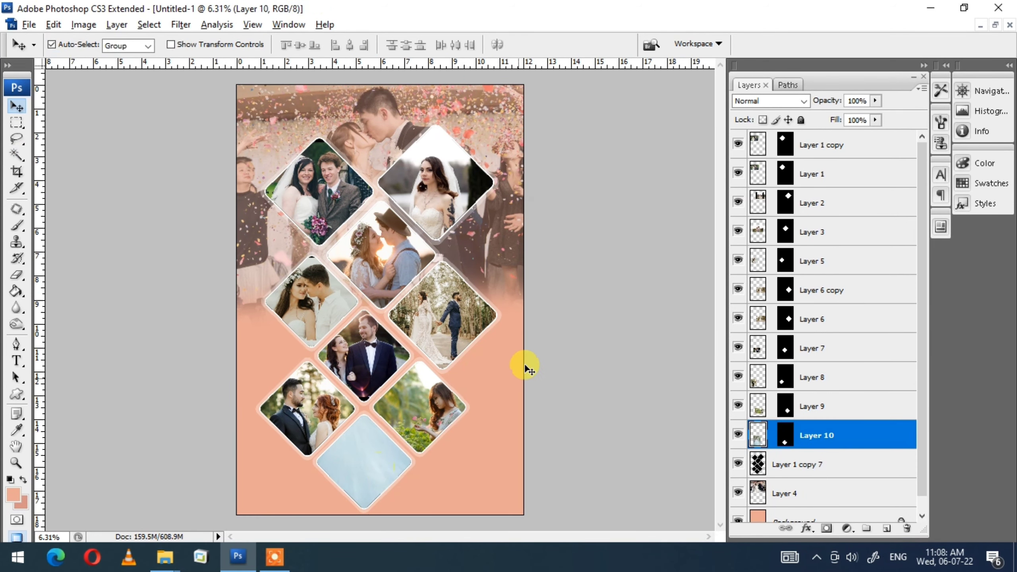
key(ctrl+t)
drag(433, 326, 376, 404)
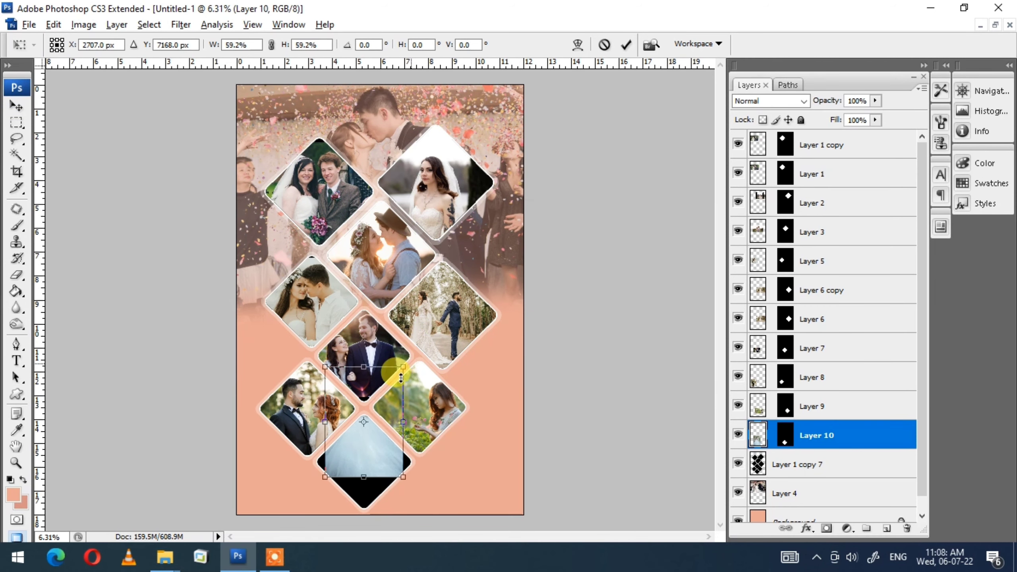
mouse_move(364, 444)
mouse_down()
mouse_move(385, 451)
mouse_move(407, 404)
mouse_up()
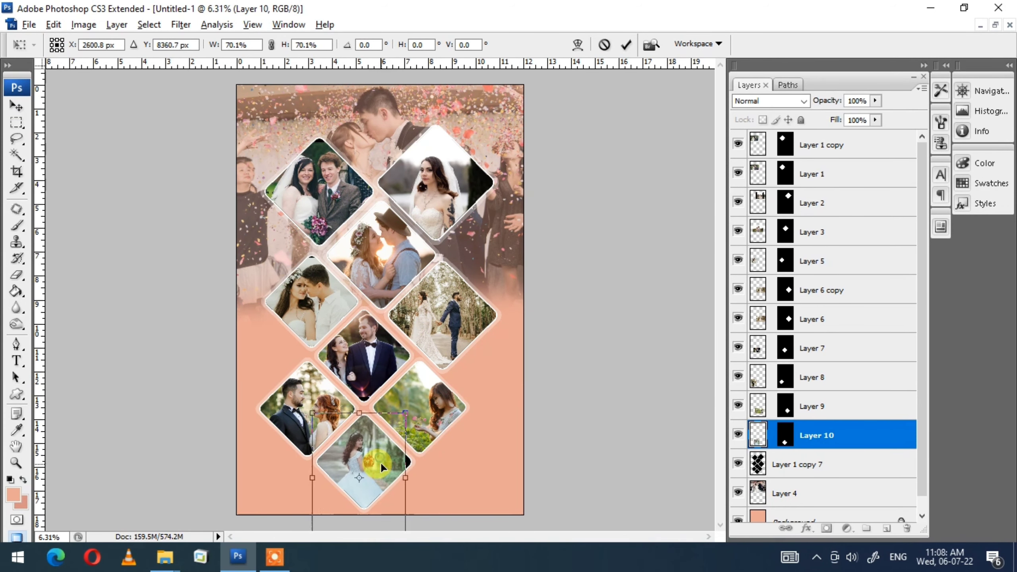
drag(380, 462, 408, 457)
drag(408, 417, 414, 406)
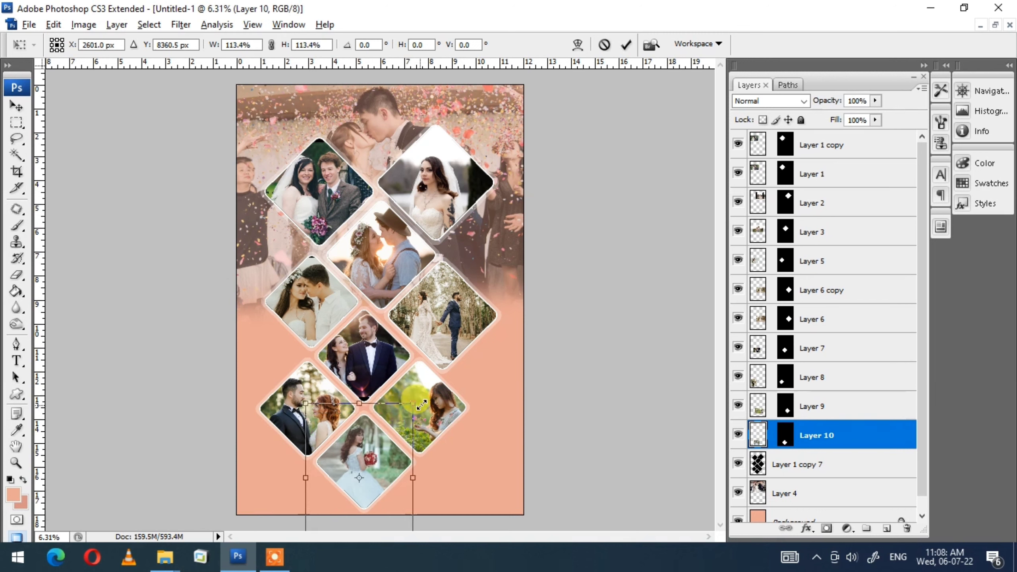
drag(381, 461, 382, 465)
Fill the Background layer with bright yellow-green instead of peach
key(Return)
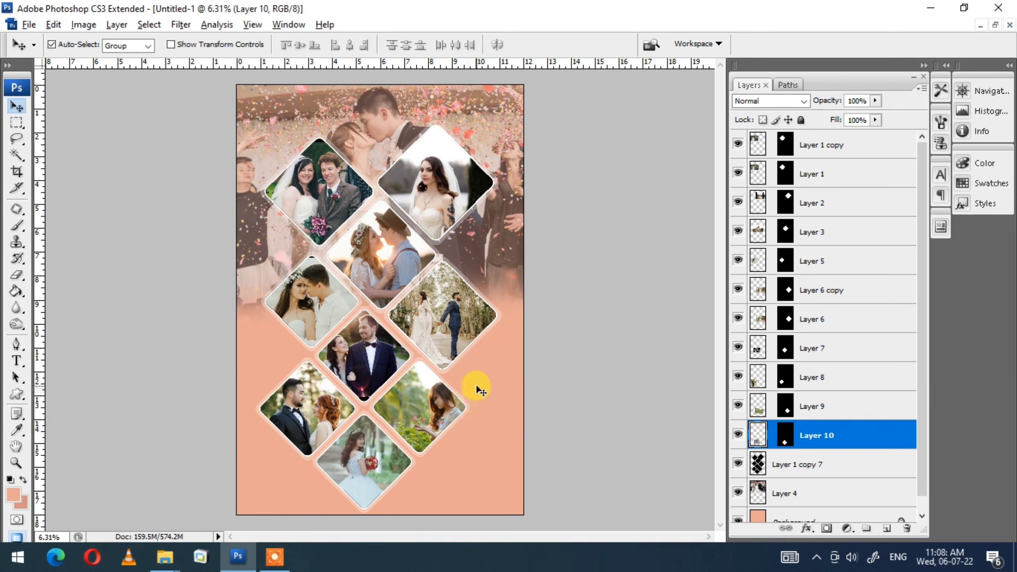
right_click(477, 370)
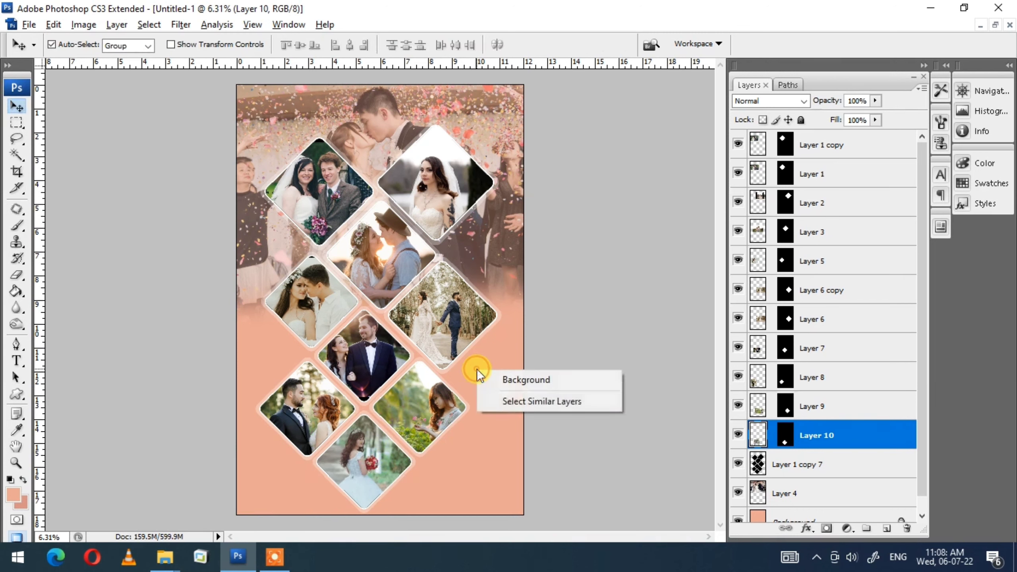
click(504, 383)
key(g)
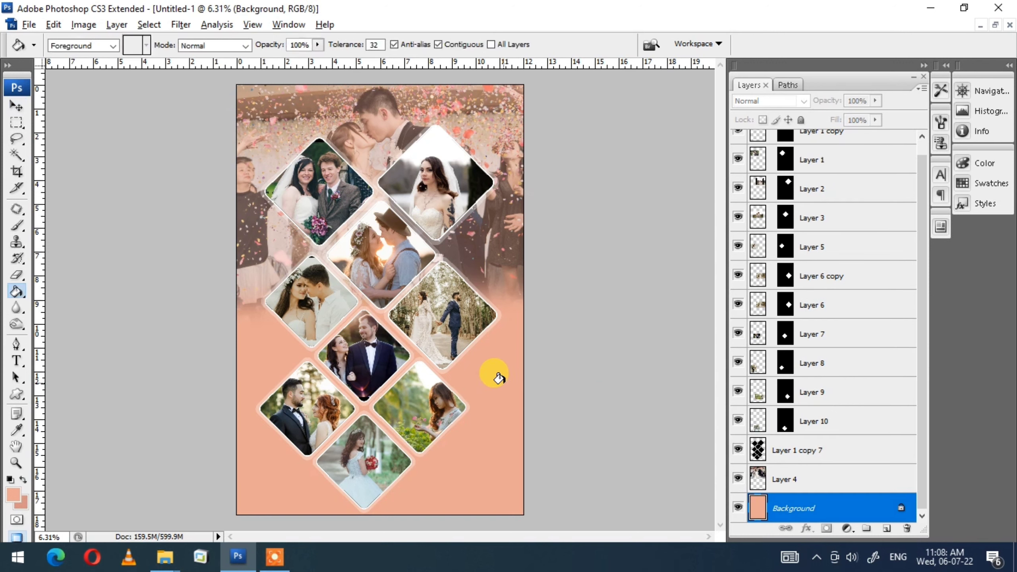
alt+click(417, 431)
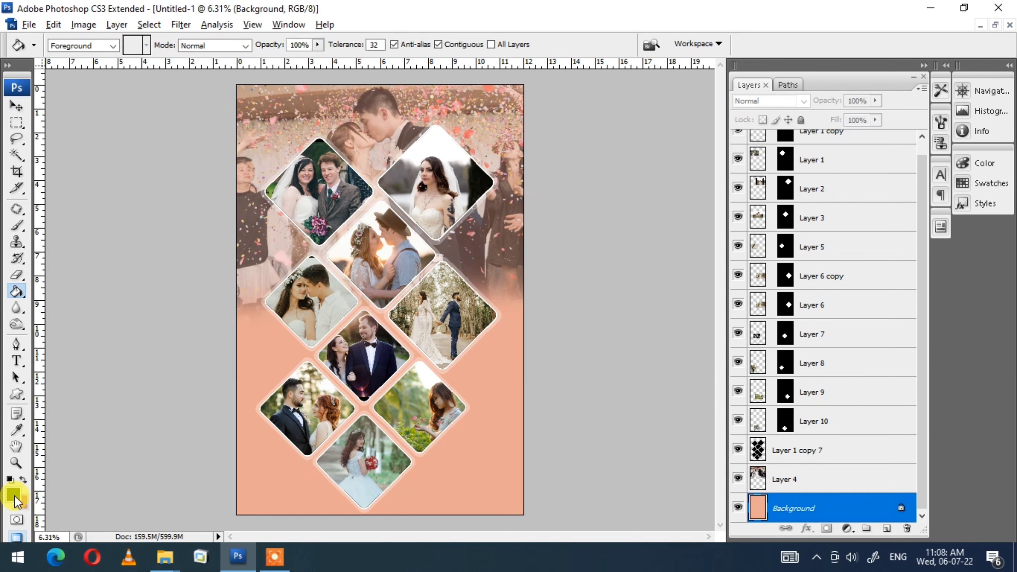
click(15, 501)
click(378, 364)
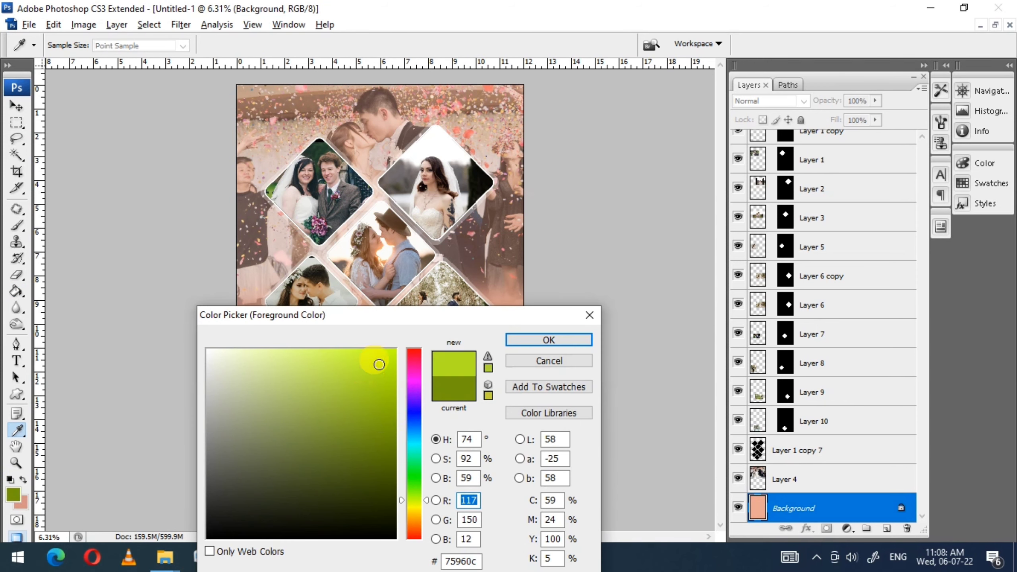
click(530, 340)
key(g)
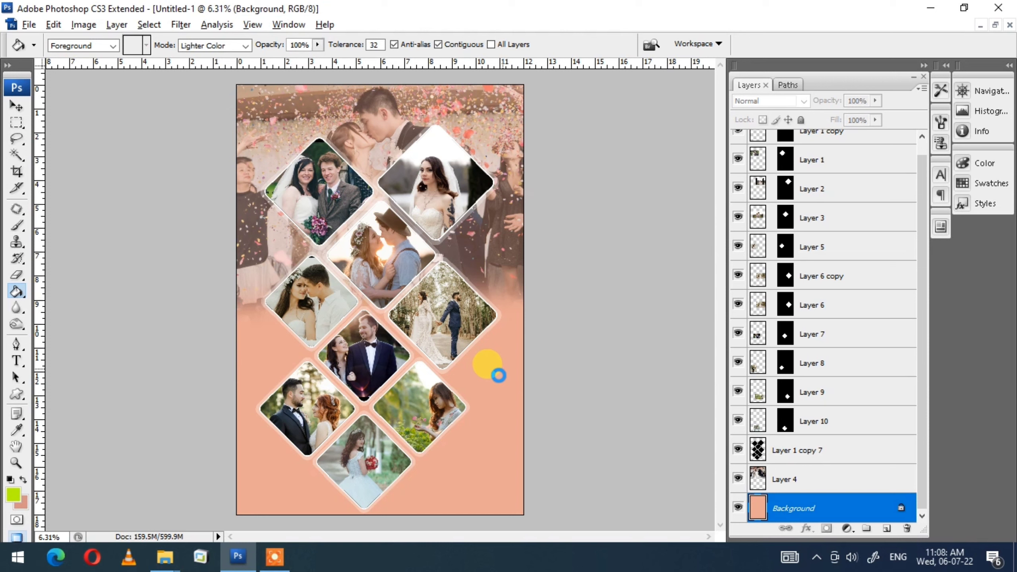
Bring up Hue/Saturation (Ctrl+U) for the green backdrop, all values at 0
key(z)
right_click(417, 294)
click(491, 414)
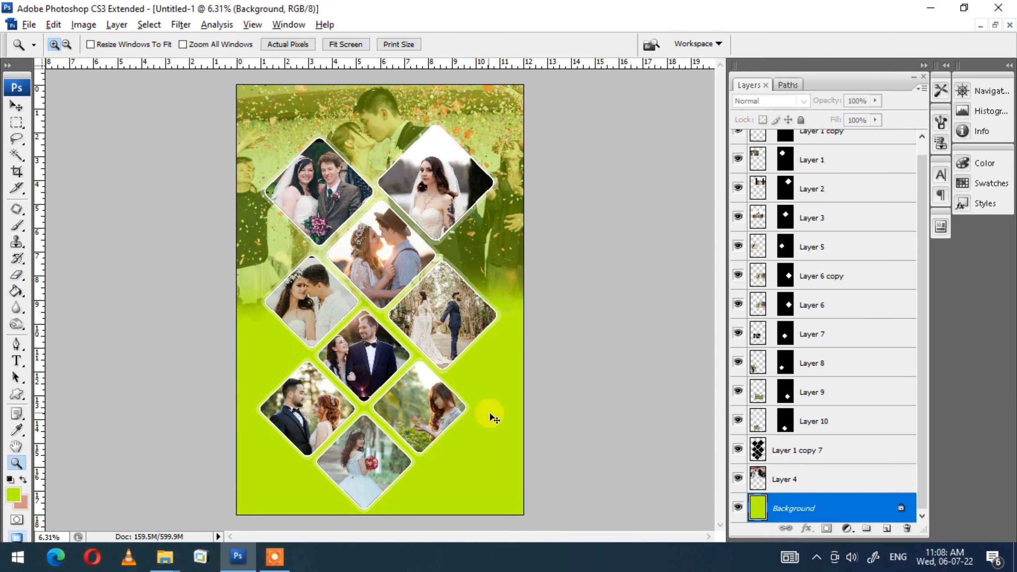
key(ctrl+u)
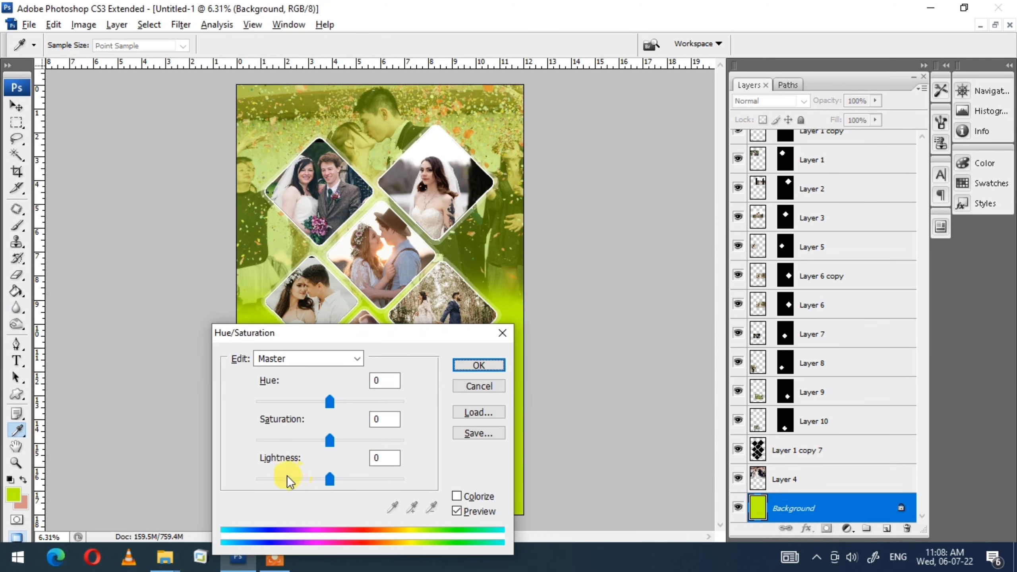
Apply Hue -61 and Lightness +63 for a light orange-peach backdrop, then select the wedding photo layer
click(285, 484)
drag(378, 340, 592, 339)
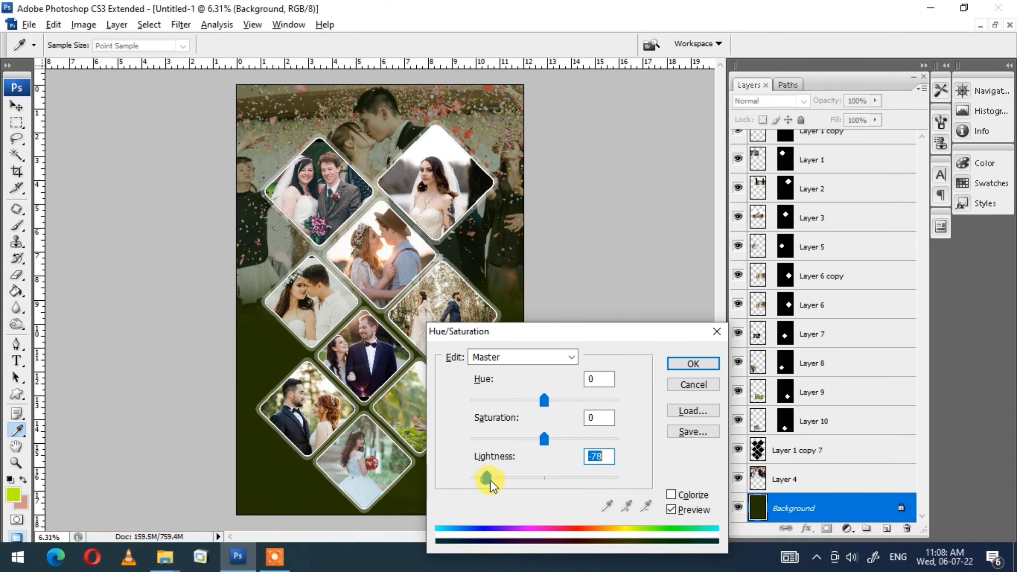
drag(486, 480, 492, 480)
drag(553, 399, 568, 399)
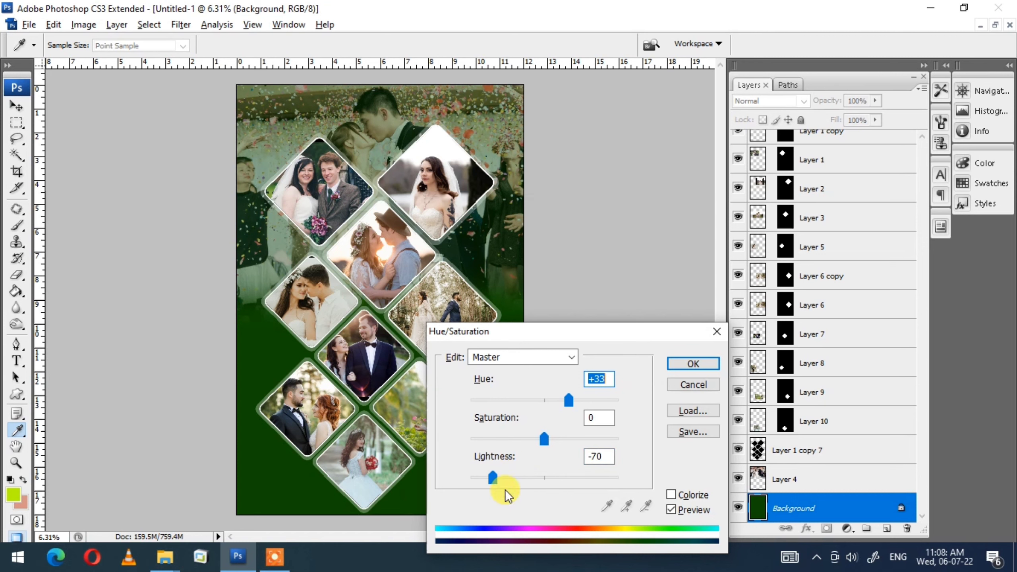
click(521, 477)
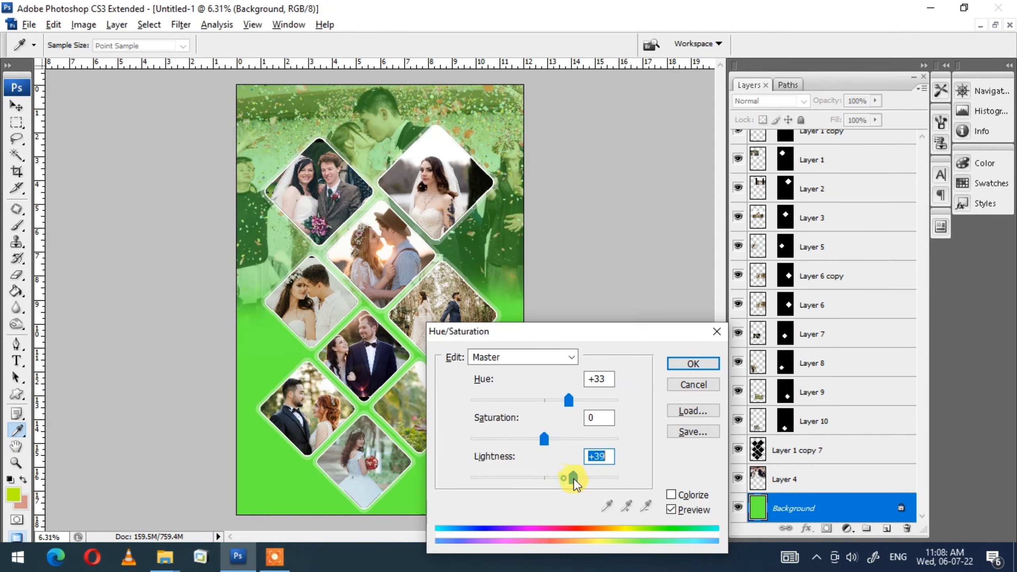
drag(558, 482, 576, 477)
drag(539, 399, 507, 401)
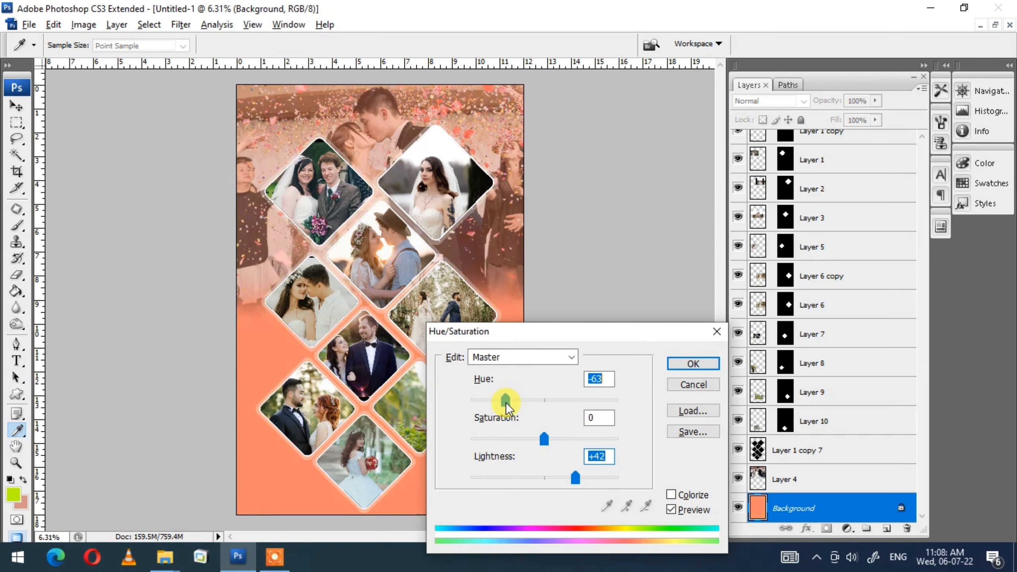
drag(575, 478, 579, 477)
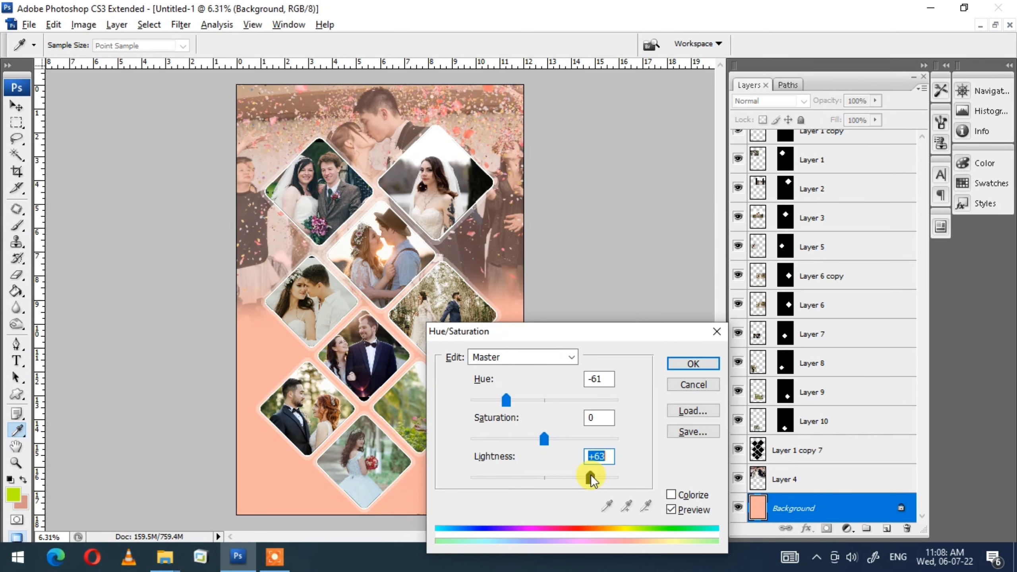
key(Return)
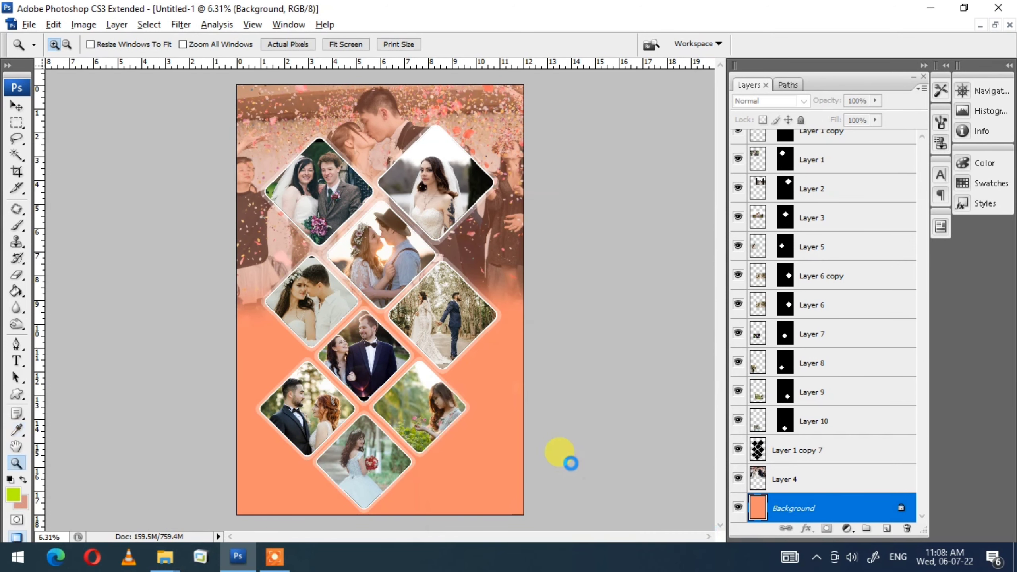
key(v)
click(502, 256)
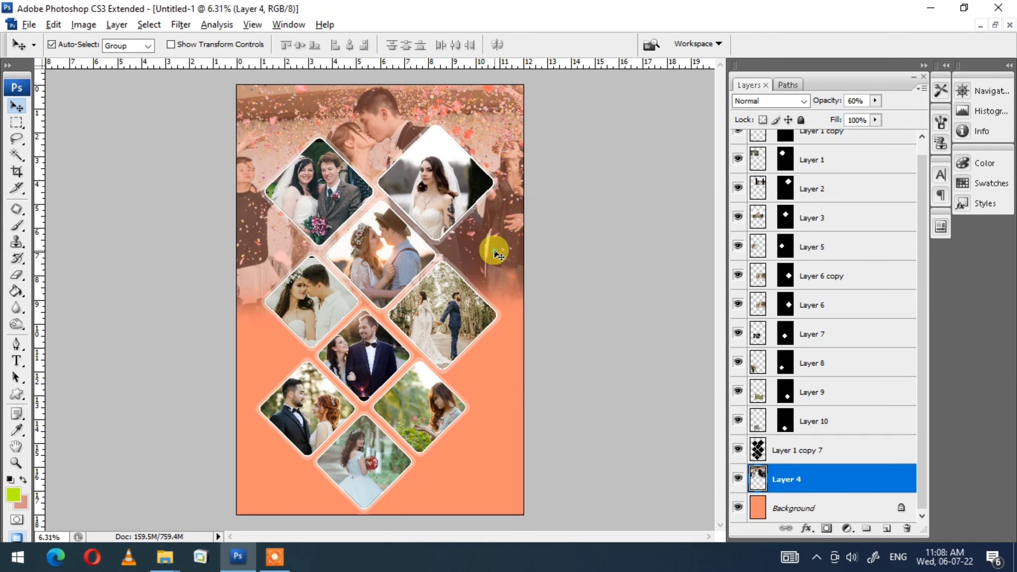
Set the backdrop photo layer to 100% opacity with Overlay blending
key(0)
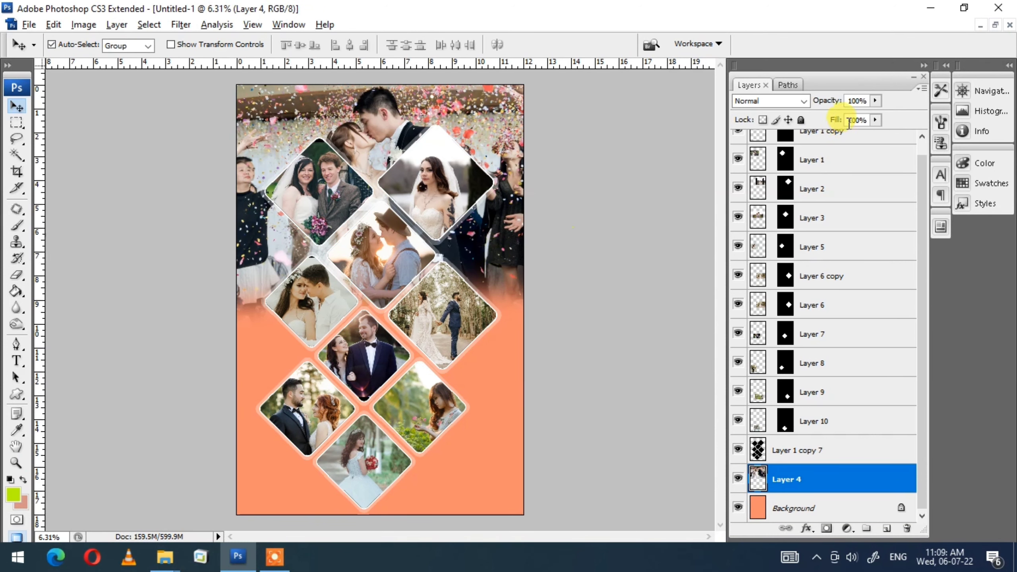
click(805, 101)
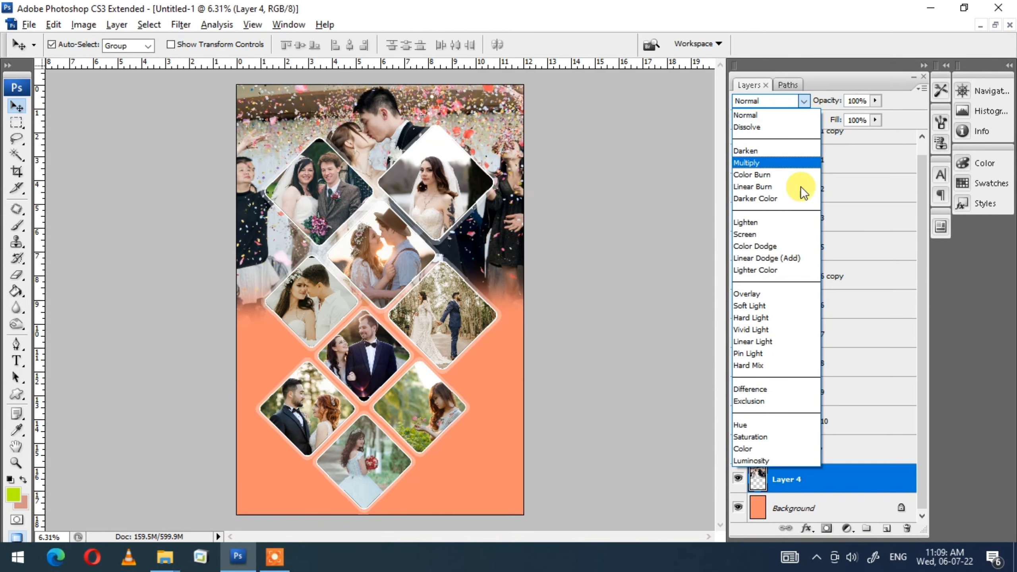
click(748, 294)
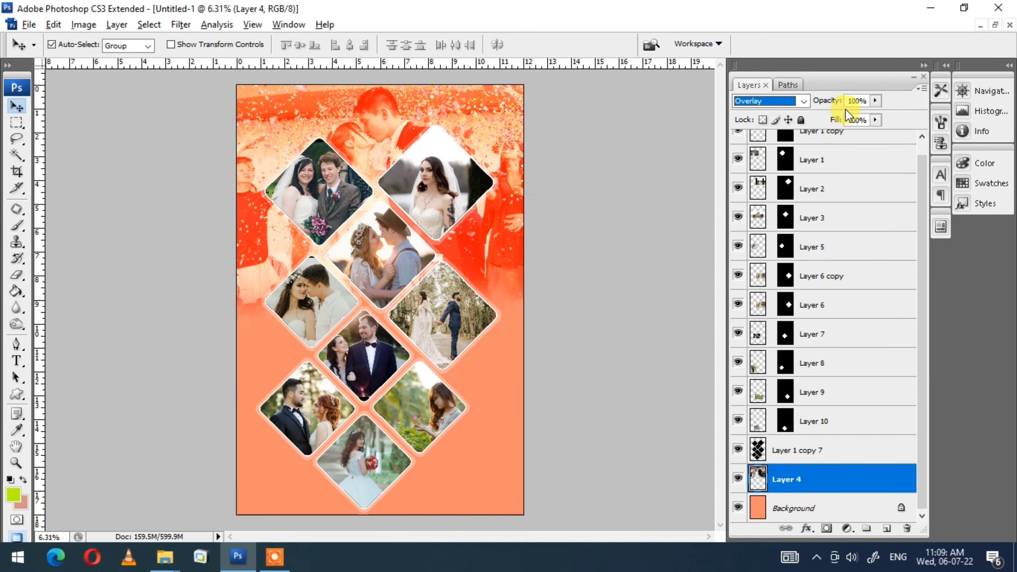
click(923, 75)
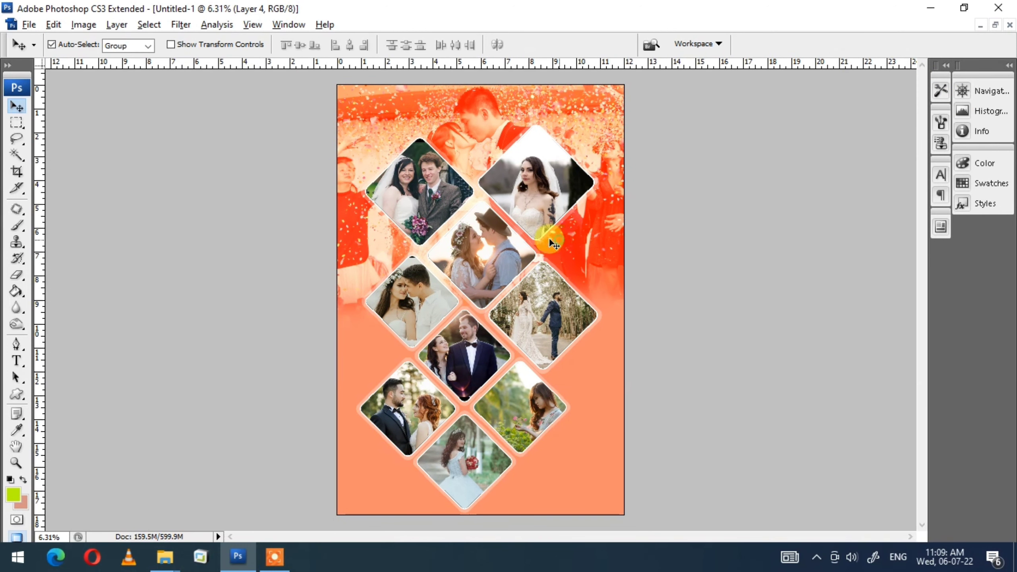
Erase the backdrop photo at the poster's lower left with a 2500px eraser, then fit the view
right_click(475, 211)
key(Escape)
key(w)
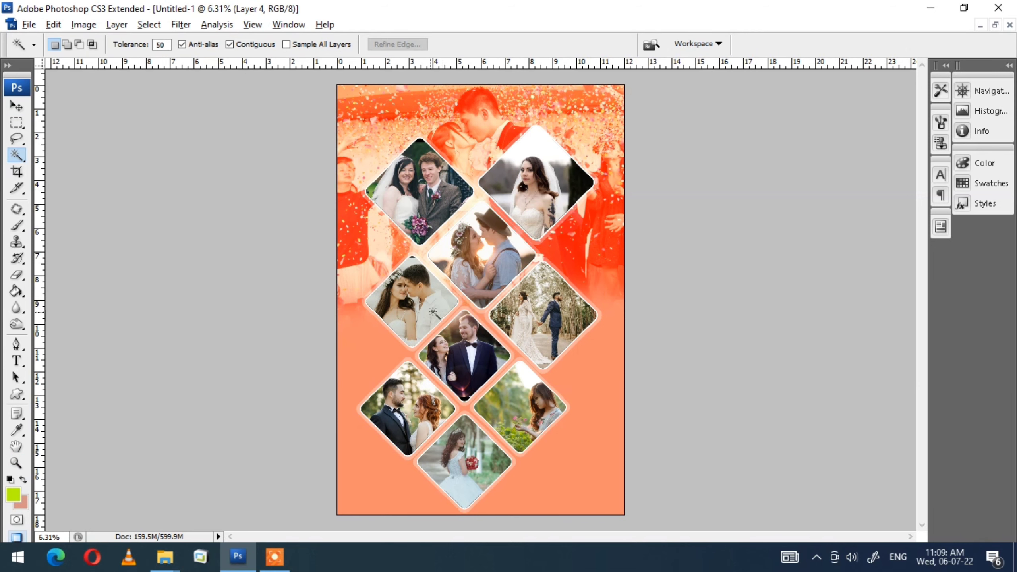
key(e)
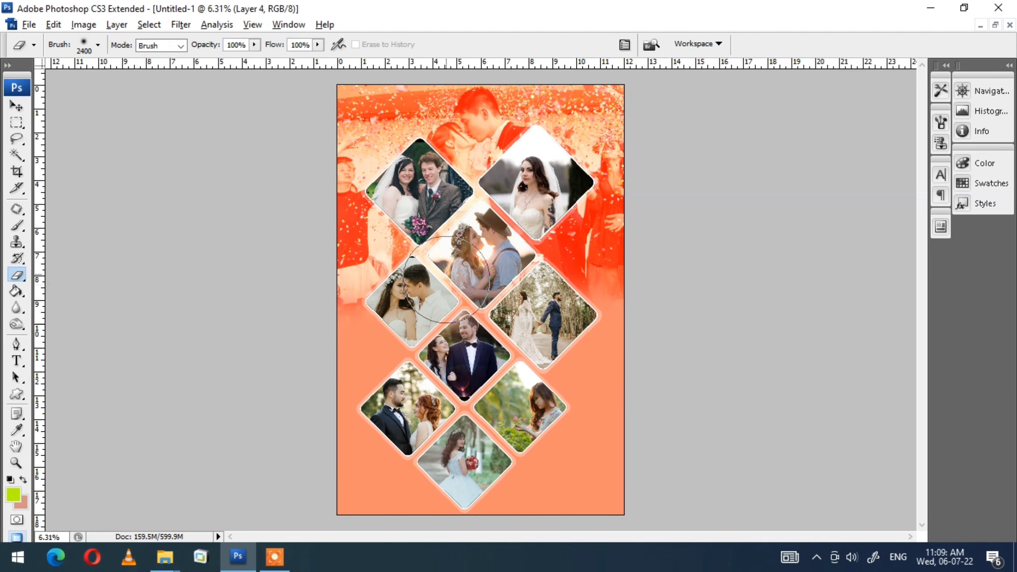
drag(345, 282, 316, 279)
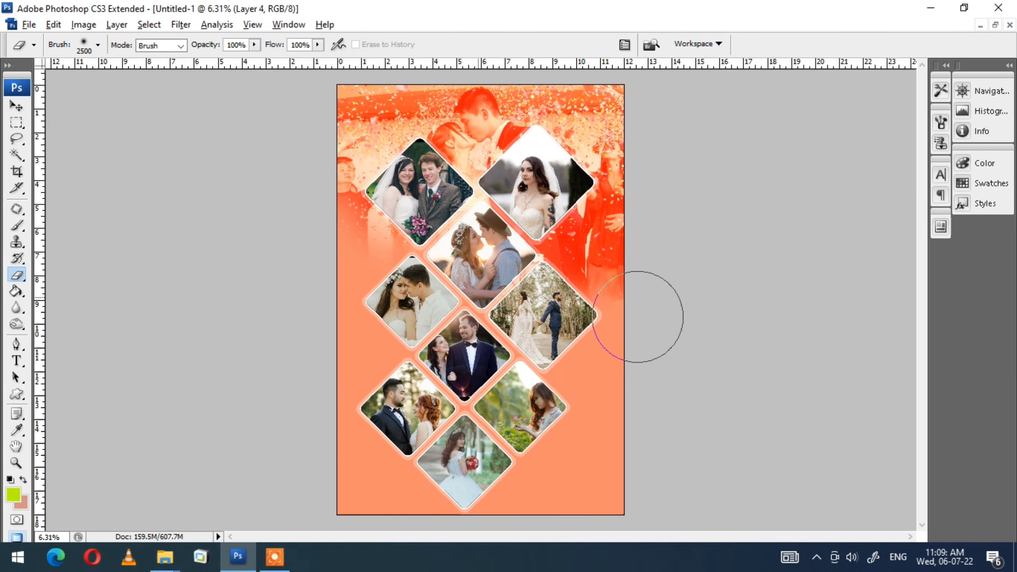
key(z)
right_click(472, 292)
click(497, 301)
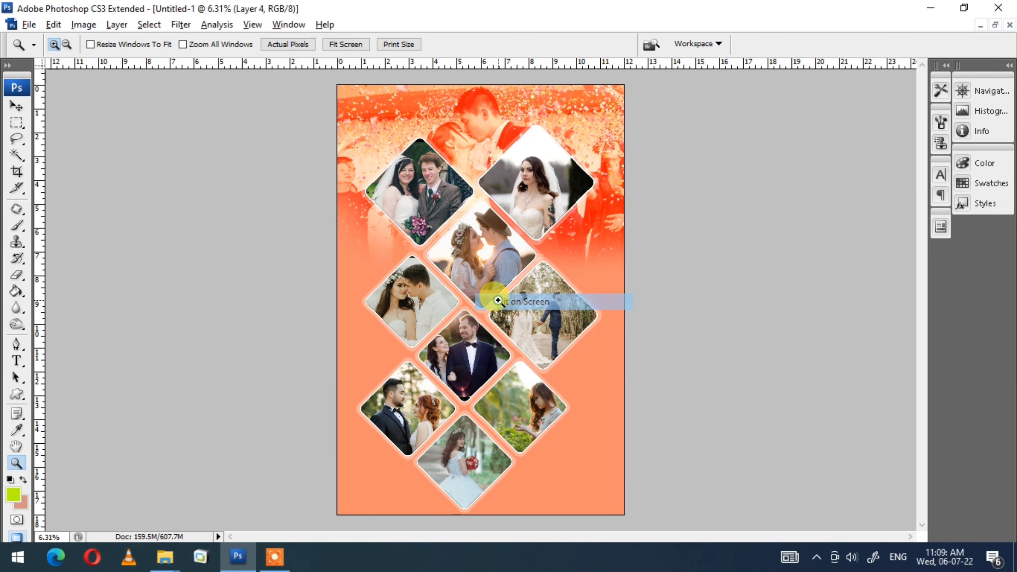
key(v)
key(ctrl+minus)
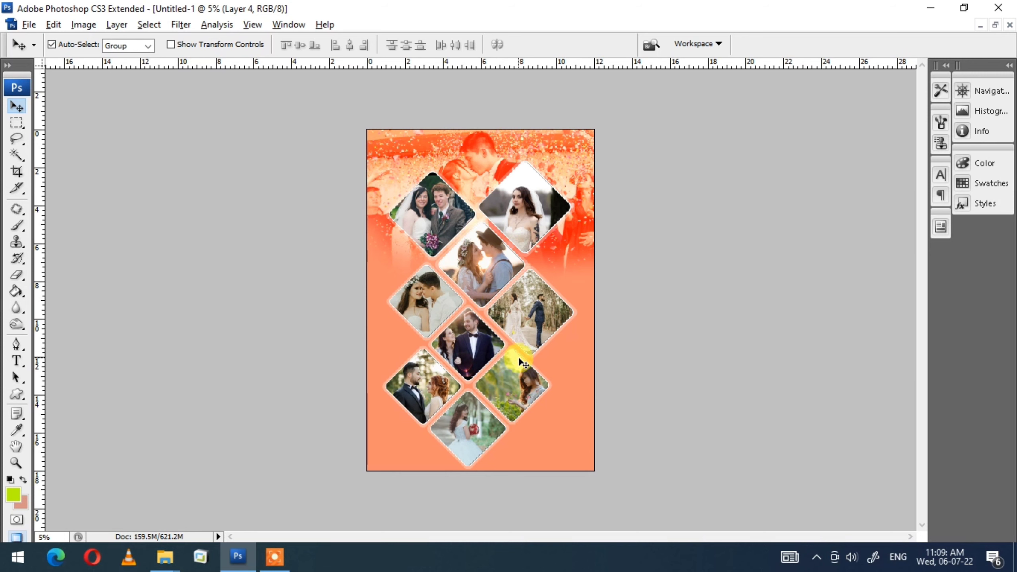
Duplicate Layer 4, rotate the copy 14.5° and scale it to about 221% over the poster
drag(564, 162, 565, 390)
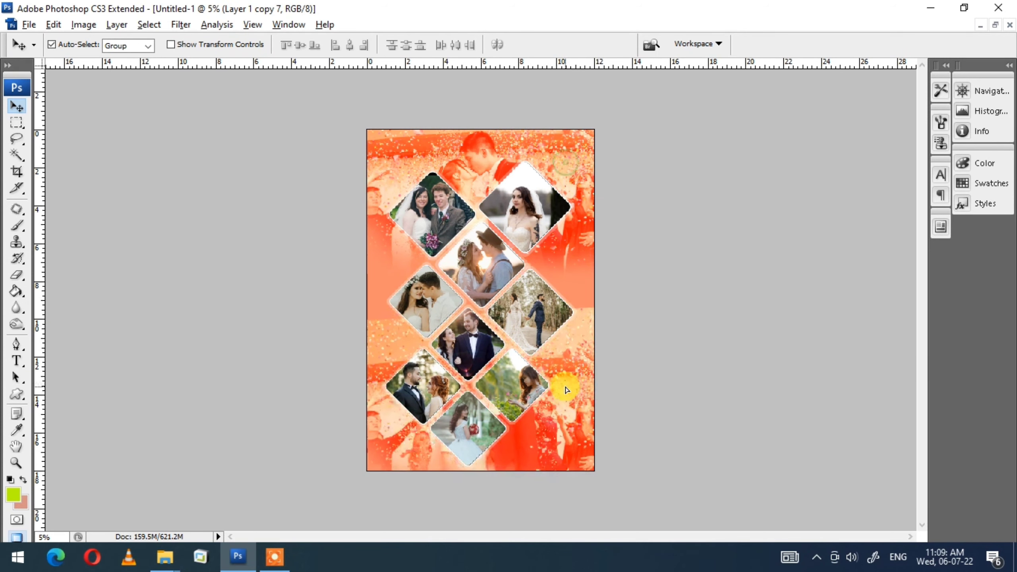
key(ctrl+t)
drag(706, 401, 675, 356)
drag(726, 309, 896, 174)
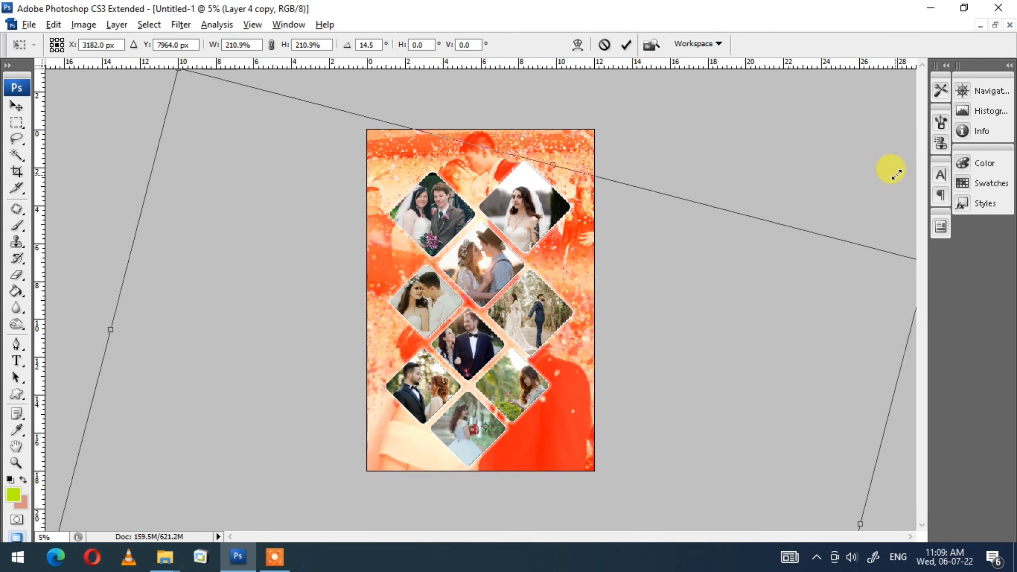
drag(605, 356, 524, 361)
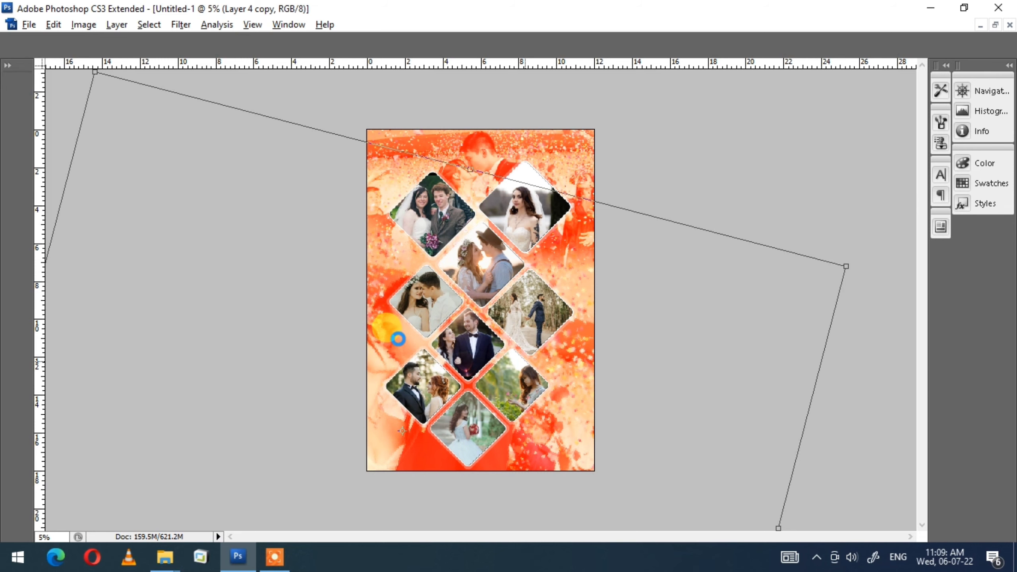
double_click(398, 338)
Fit the poster on screen and cycle the copied photo's blend mode to adjust its texture
key(Tab)
key(z)
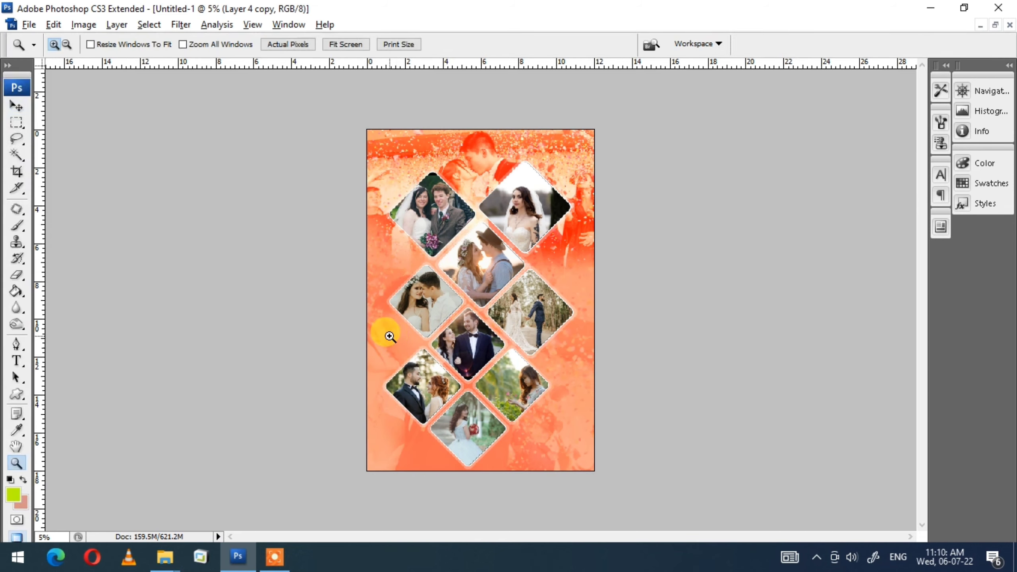
right_click(398, 340)
click(402, 344)
key(shift+plus)
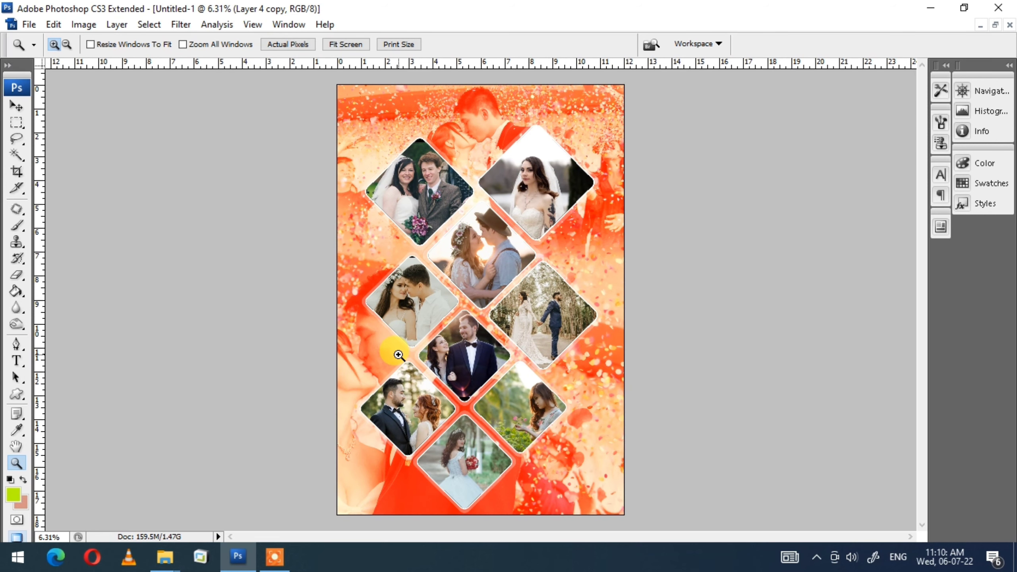
key(shift+plus)
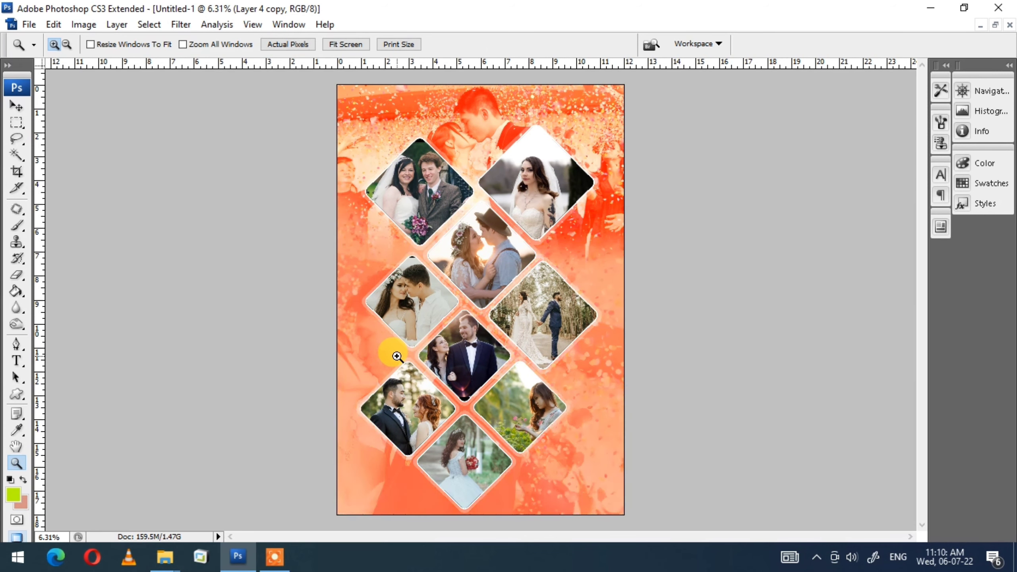
key(c)
key(v)
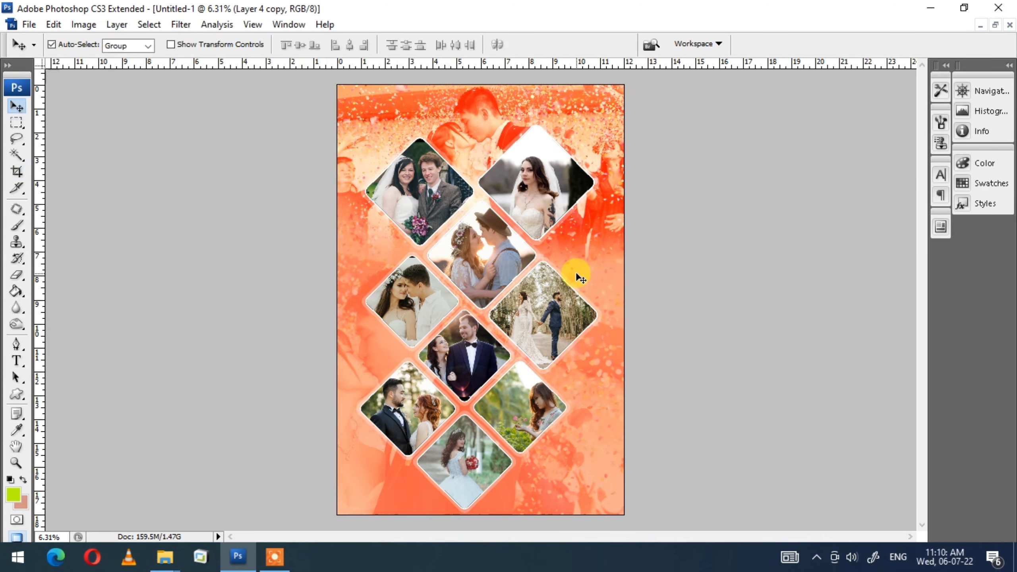
Apply Hue +1 and Lightness -10 to the Background layer
right_click(585, 281)
click(605, 298)
key(ctrl+u)
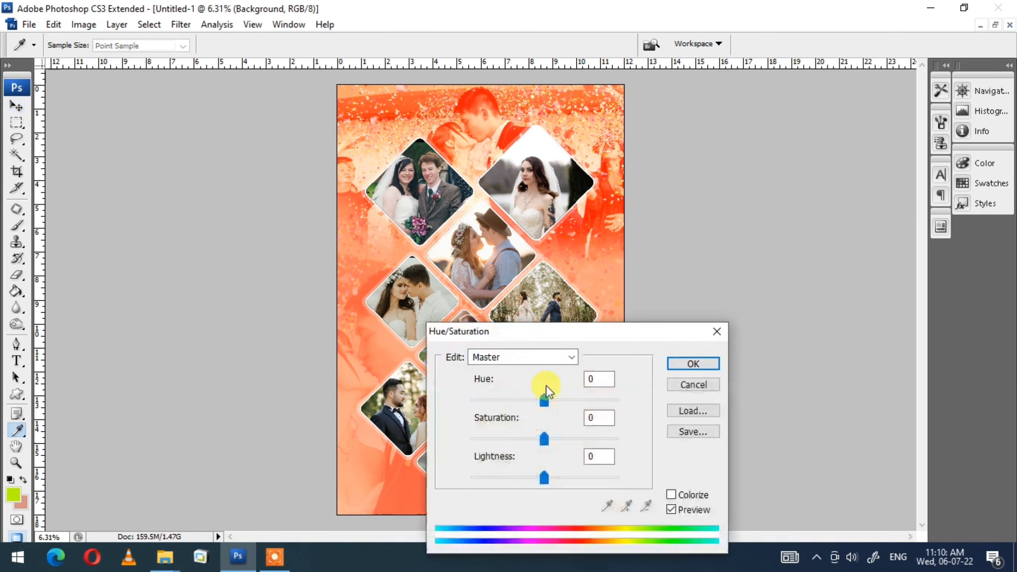
mouse_move(545, 399)
mouse_down()
mouse_move(568, 397)
mouse_move(545, 399)
mouse_up()
drag(545, 477, 538, 480)
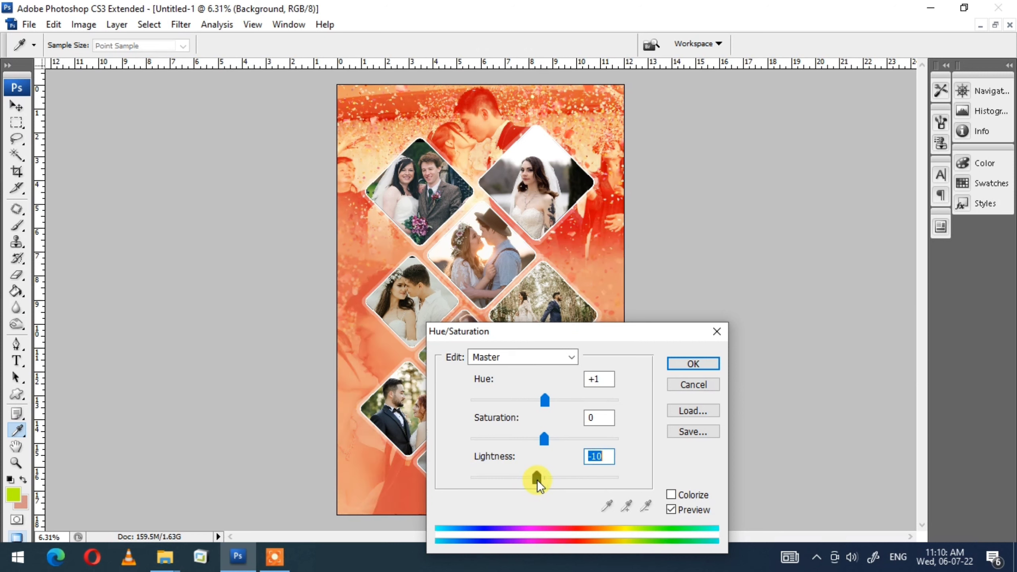
key(Return)
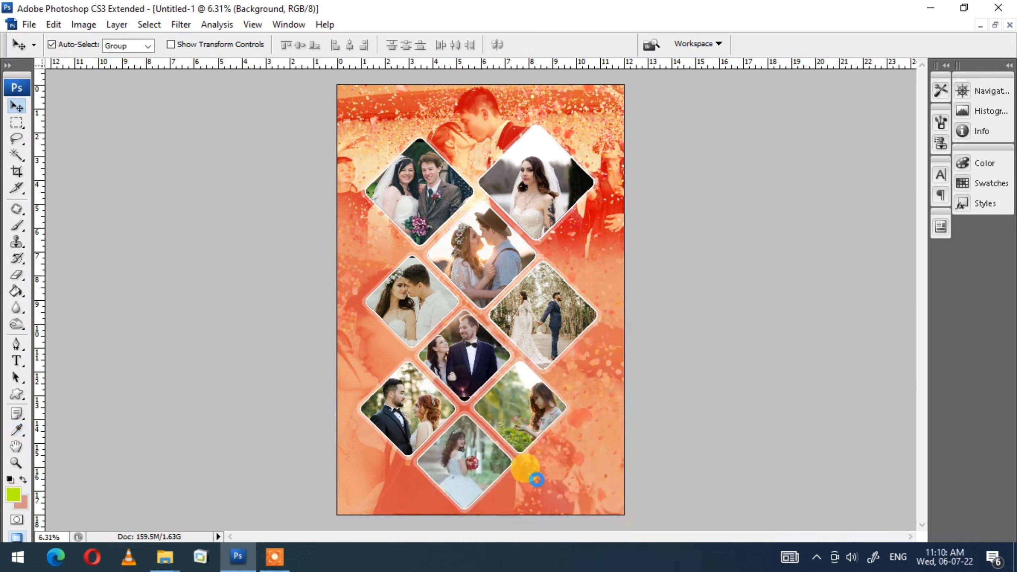
Apply a second Hue/Saturation pass with Lightness +35 to the Background
key(ctrl+u)
drag(541, 479, 571, 478)
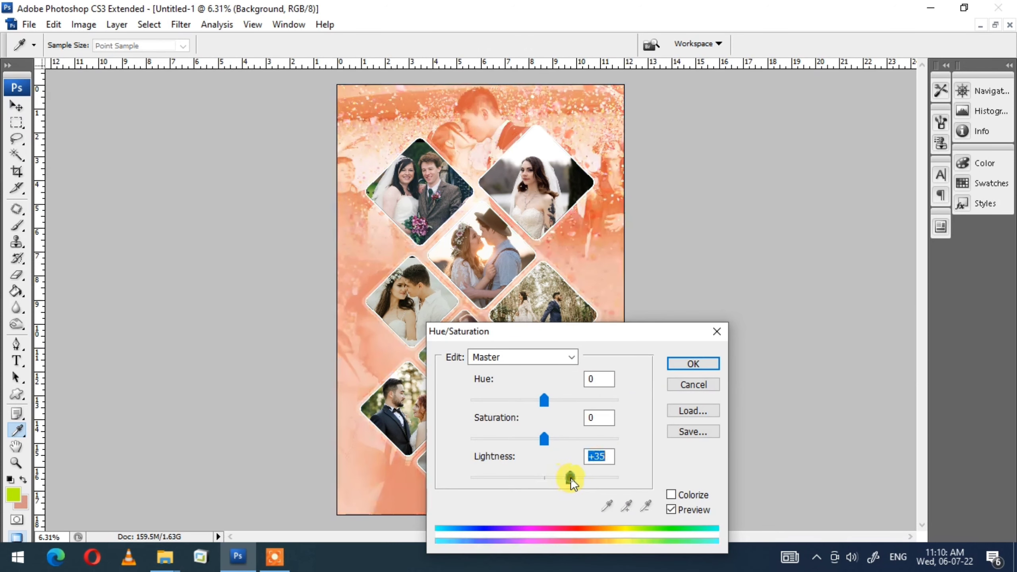
key(Return)
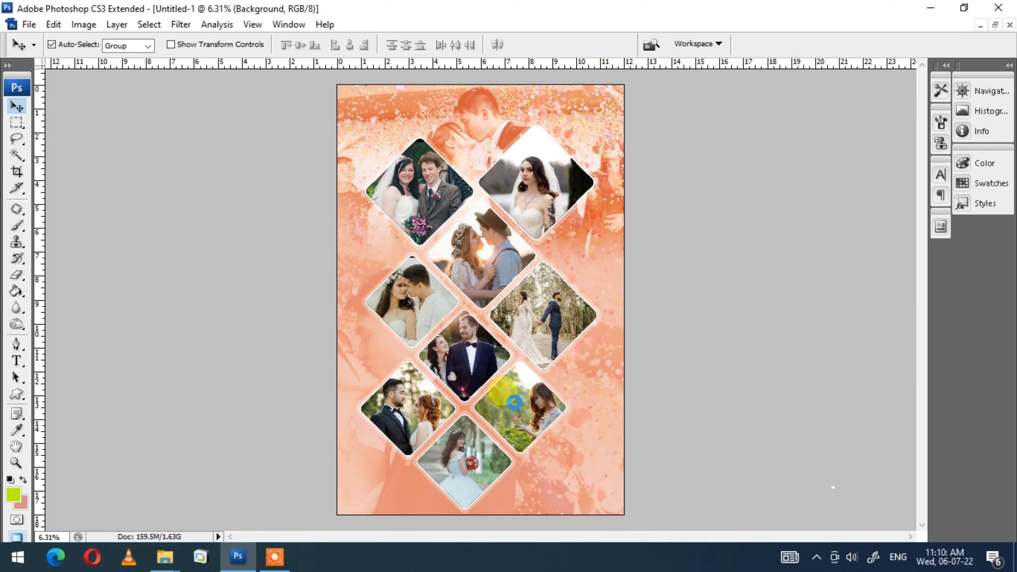
key(z)
key(ctrl+alt+0)
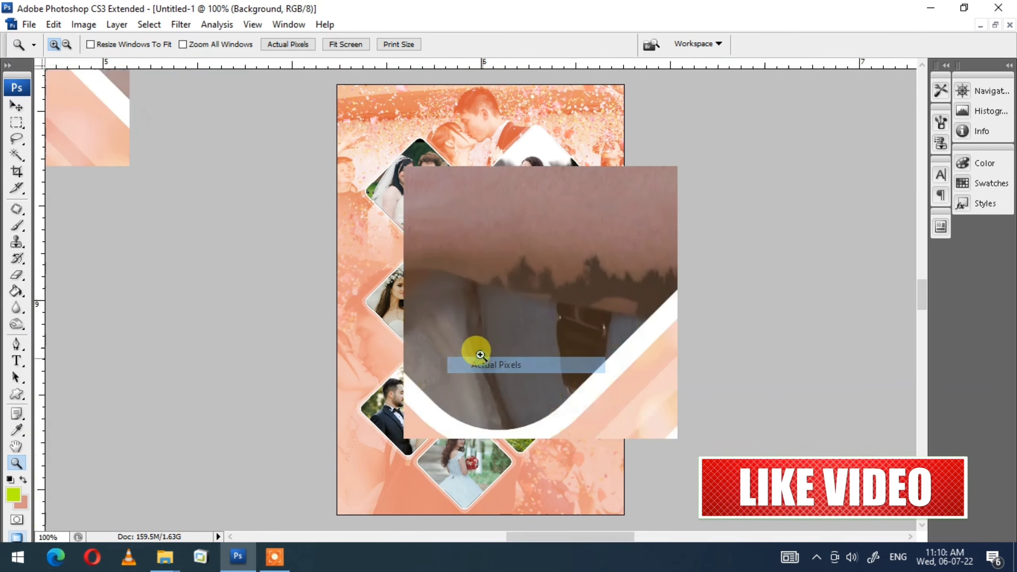
key(ctrl+0)
drag(365, 110, 518, 278)
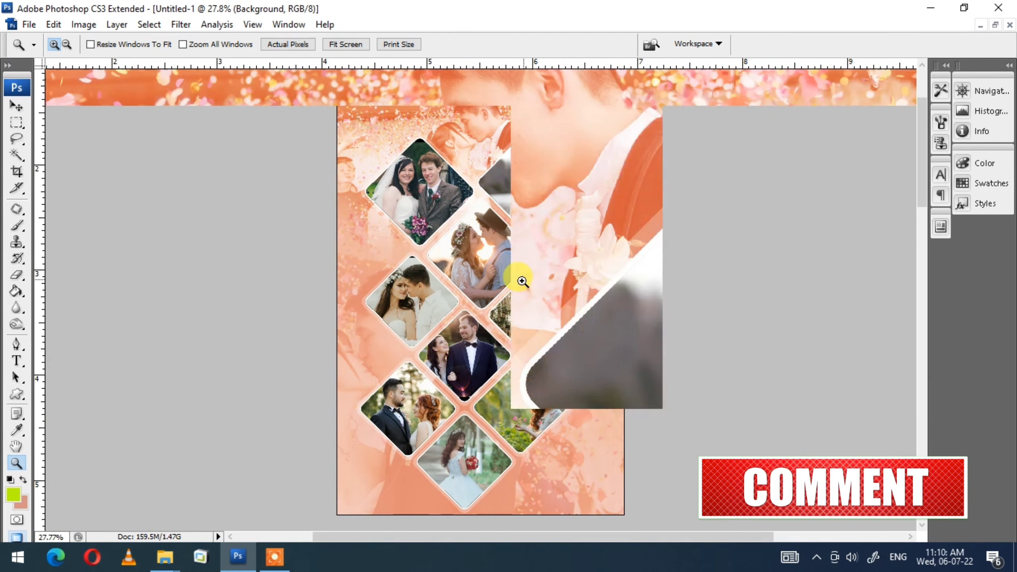
key(ctrl+0)
key(v)
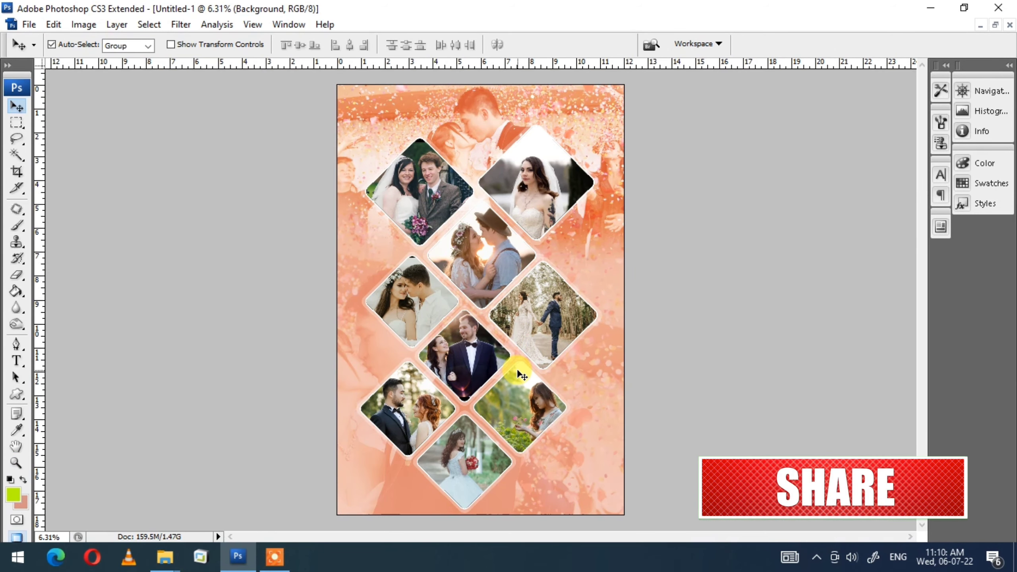